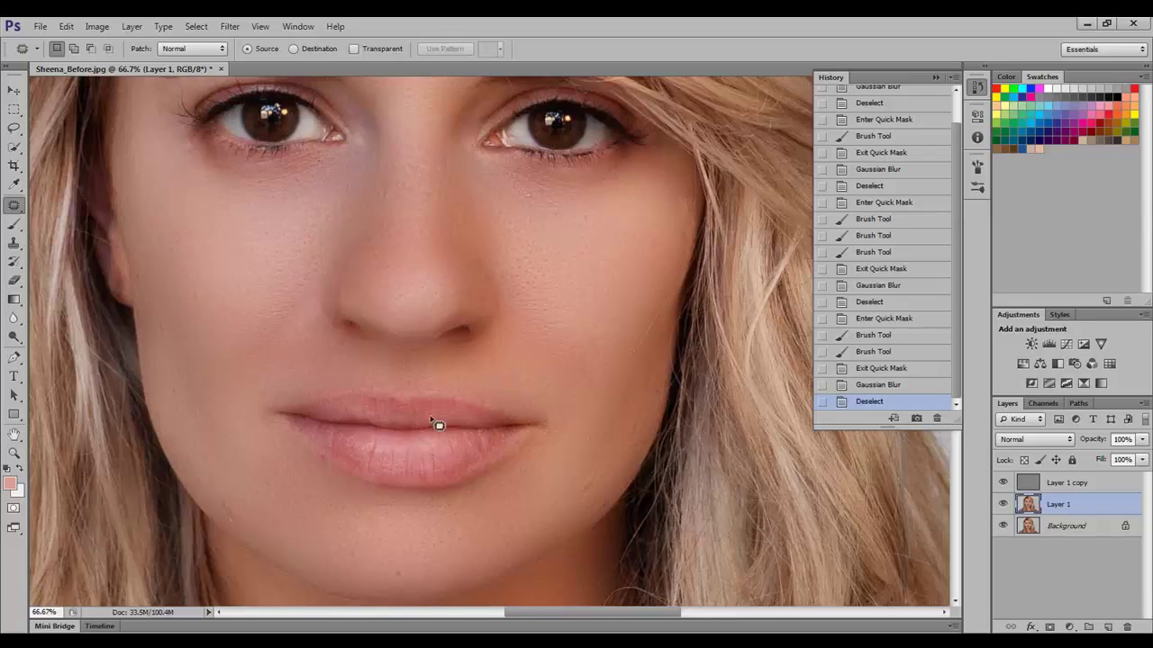
Set up the History Brush on a new layer with 32% opacity and 93-pixel size.
click(15, 262)
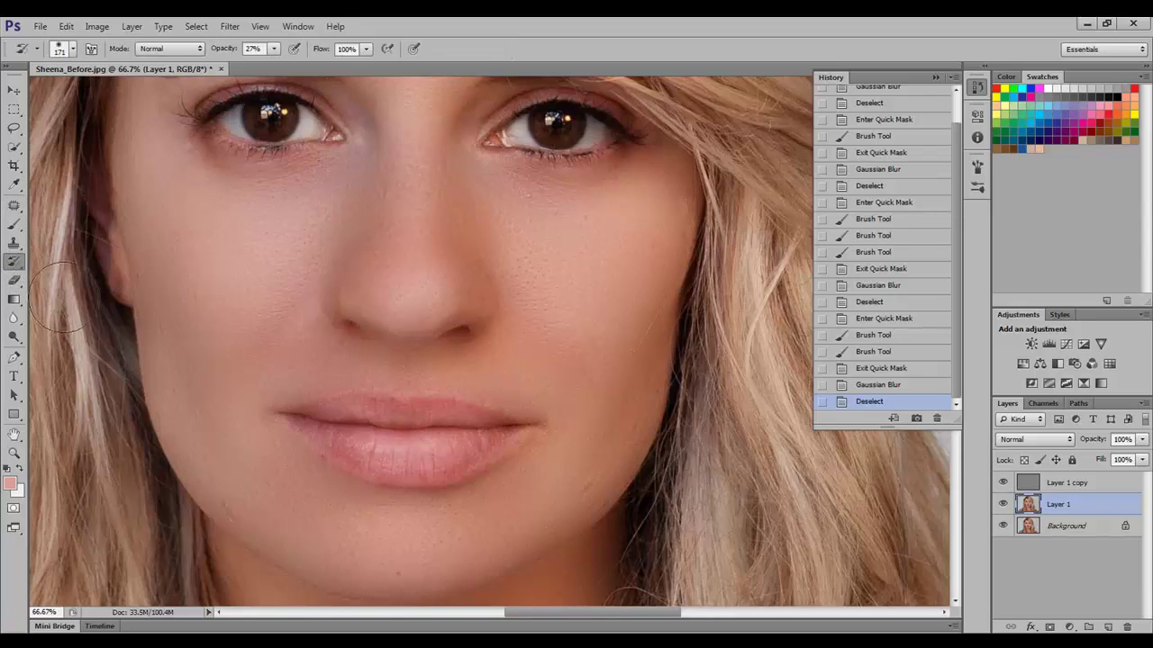
click(1108, 628)
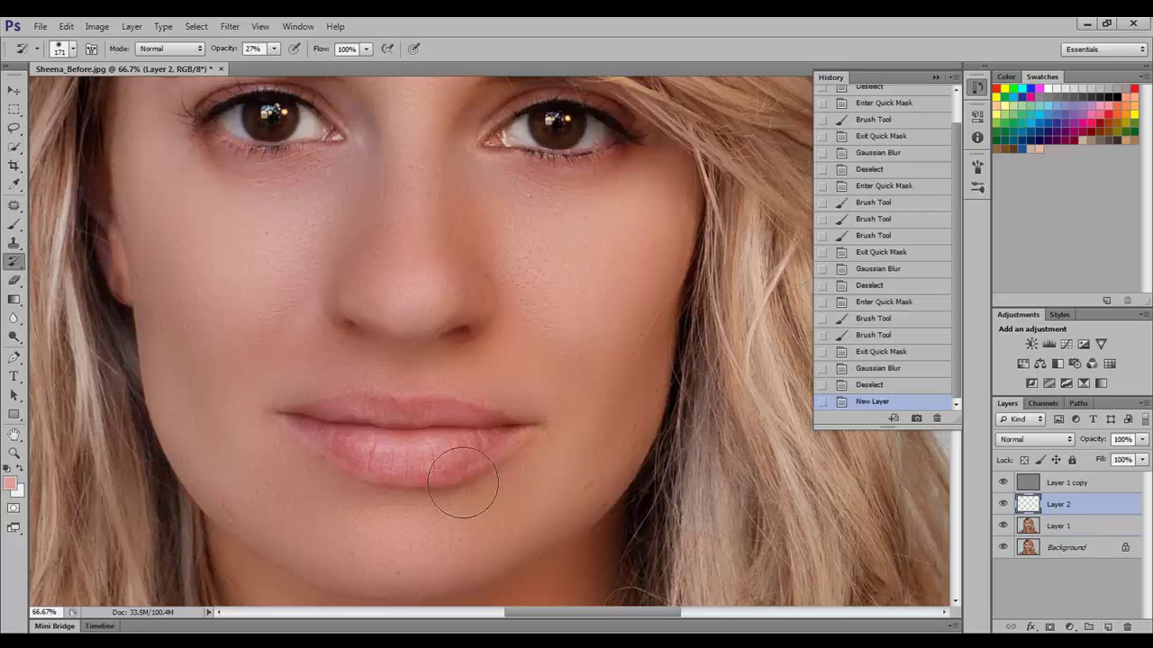
drag(342, 291, 344, 331)
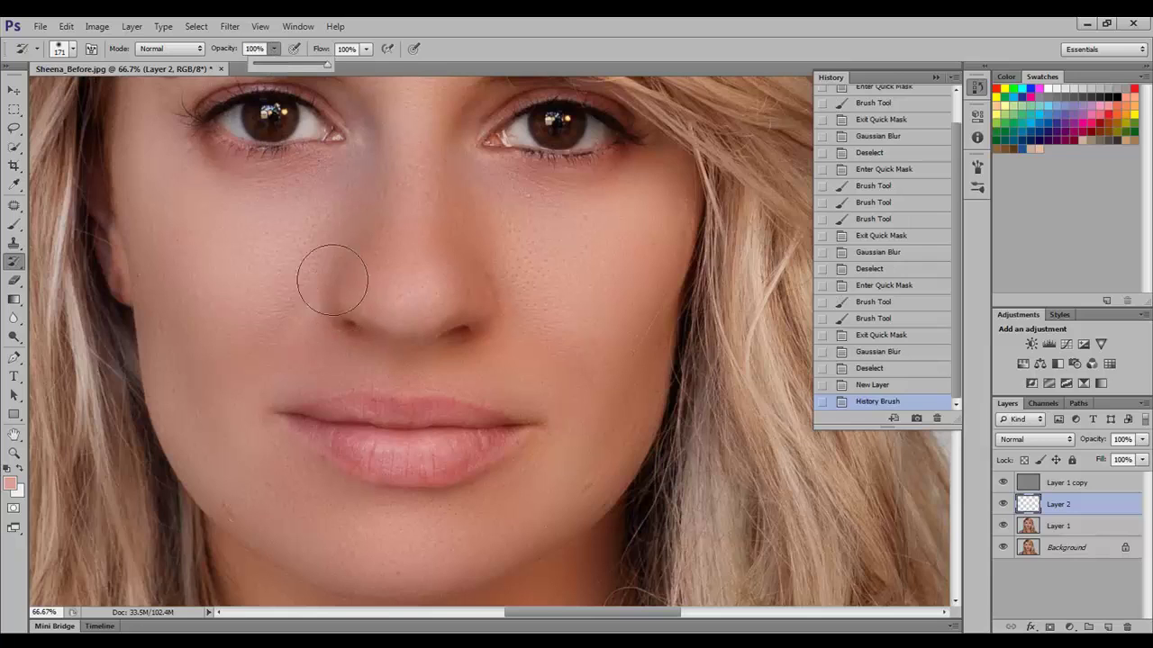
key(0)
drag(274, 47, 224, 61)
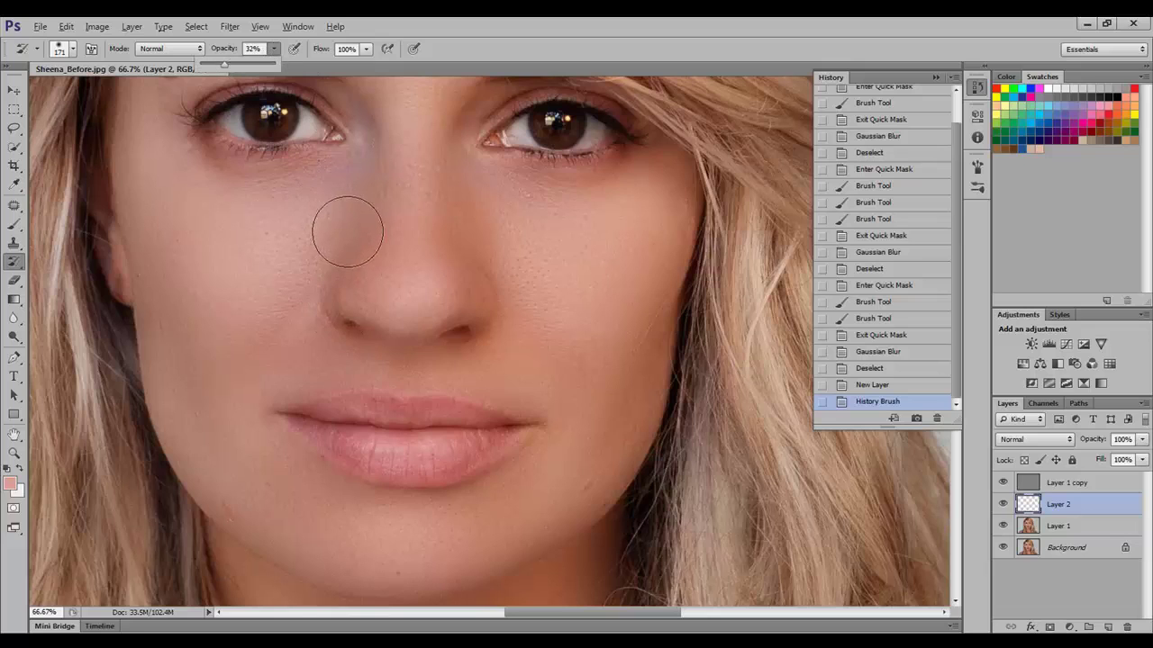
mouse_move(342, 277)
mouse_down()
mouse_move(489, 313)
mouse_move(434, 238)
mouse_up()
Restore the smoothed skin over the nose, nostrils and around the lips.
drag(387, 149, 381, 244)
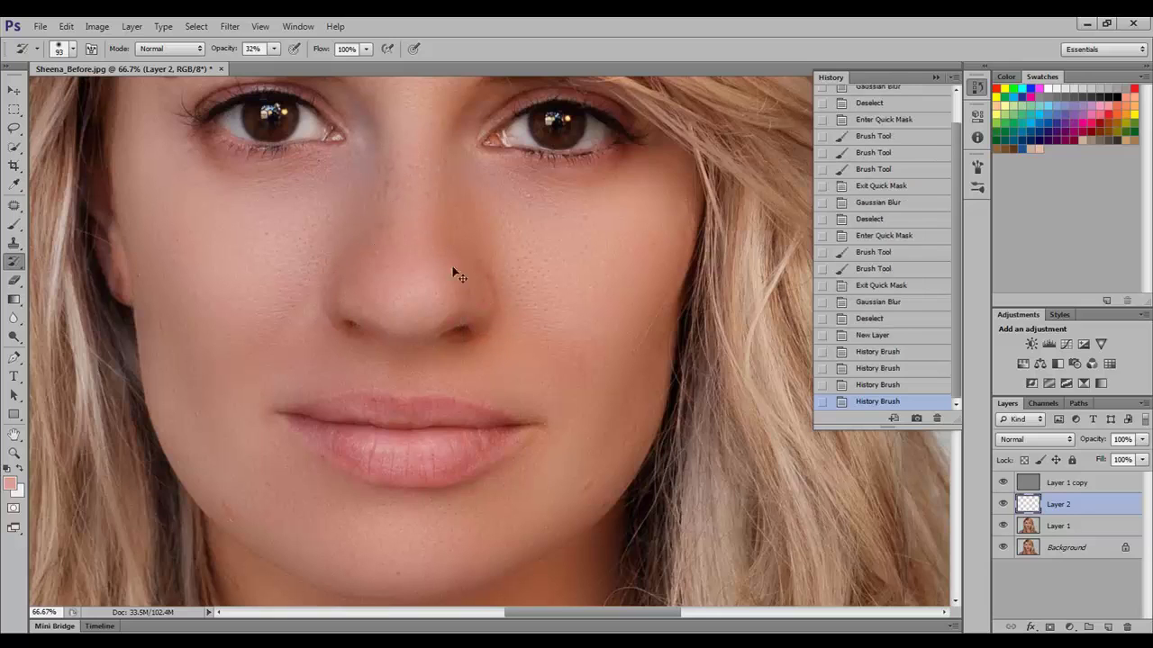
key(ctrl+z)
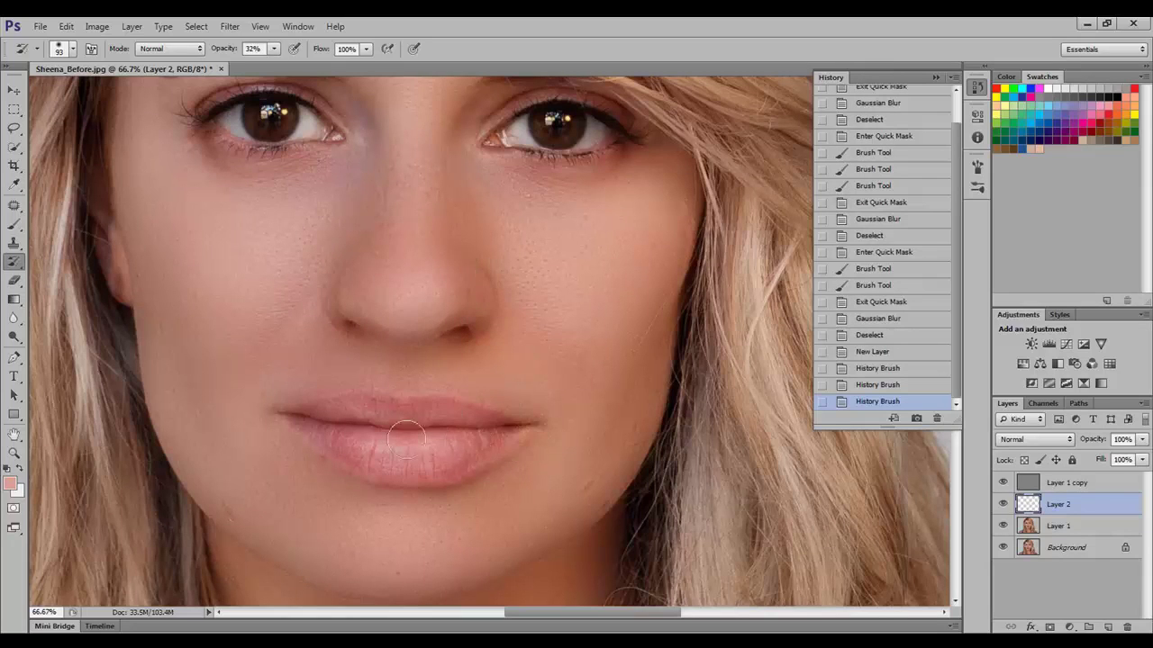
click(406, 438)
drag(459, 356, 465, 331)
click(464, 332)
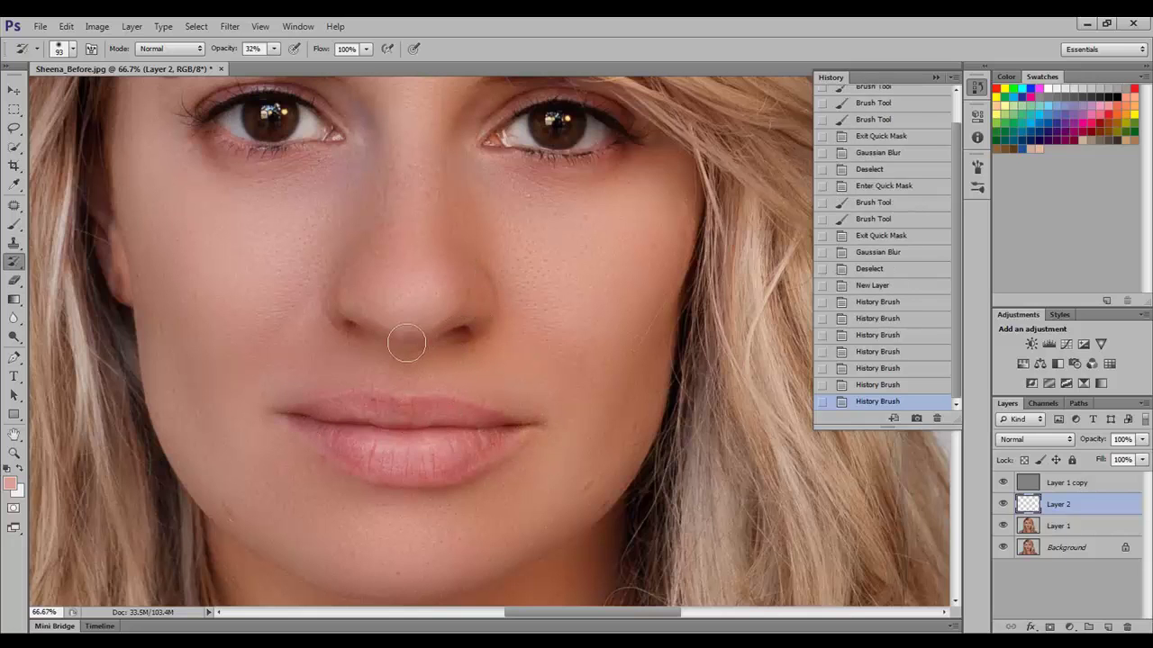
click(406, 343)
drag(388, 335, 335, 327)
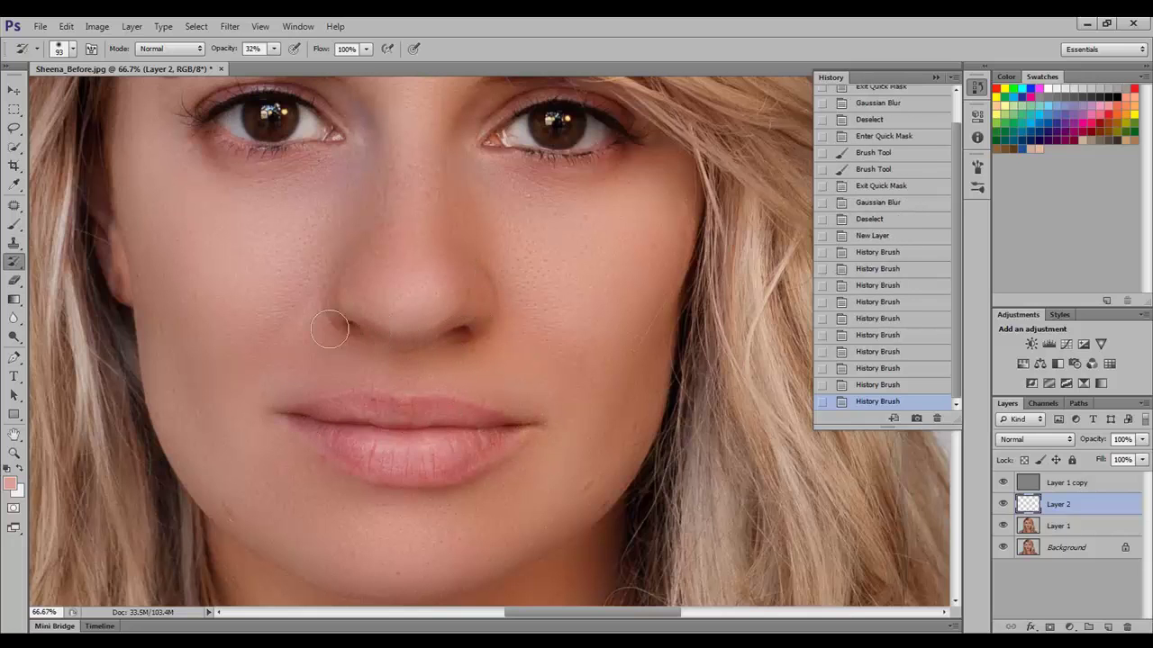
Restore the smoothed skin beside the eye and on the under-eye cheek.
alt+click(492, 384)
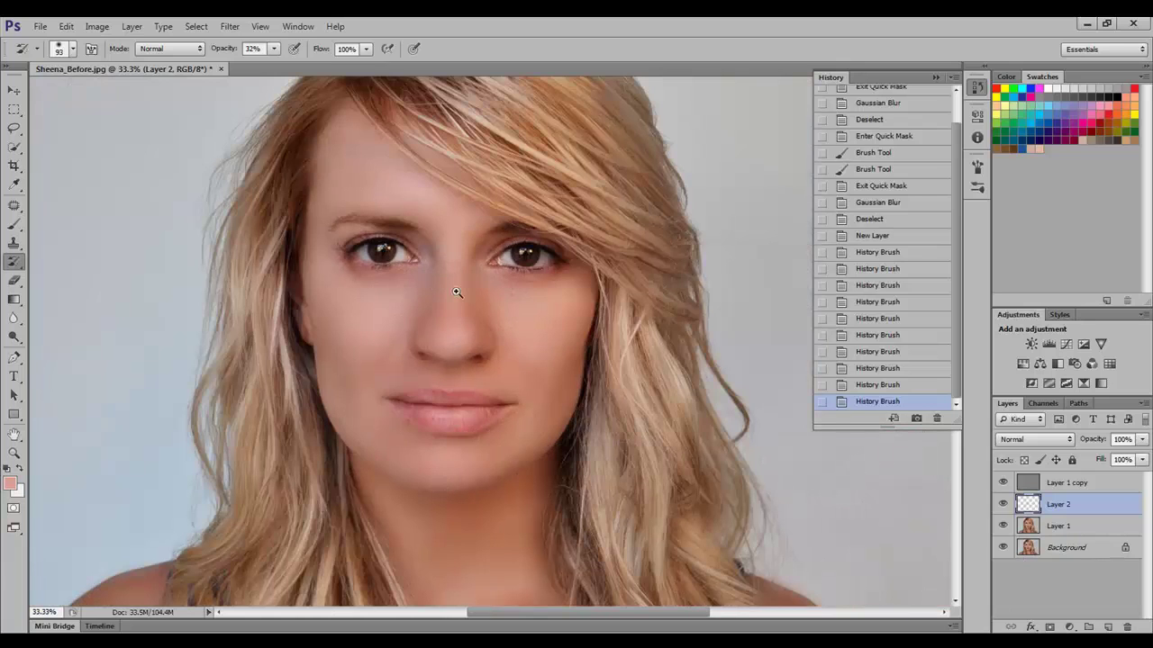
click(456, 292)
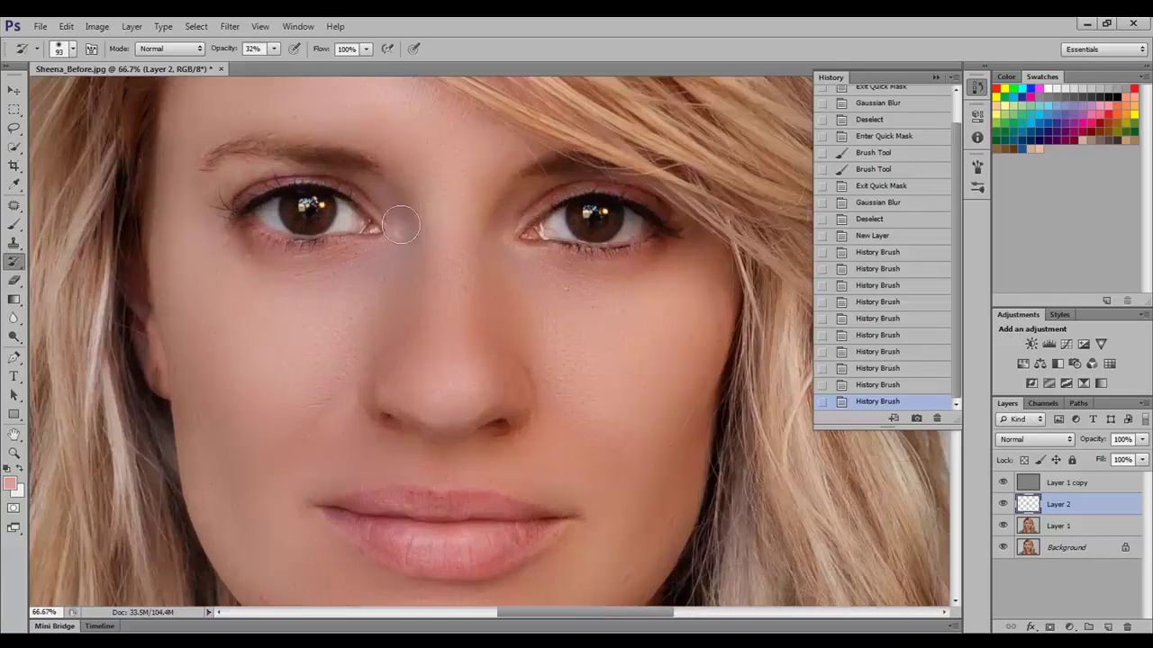
click(405, 228)
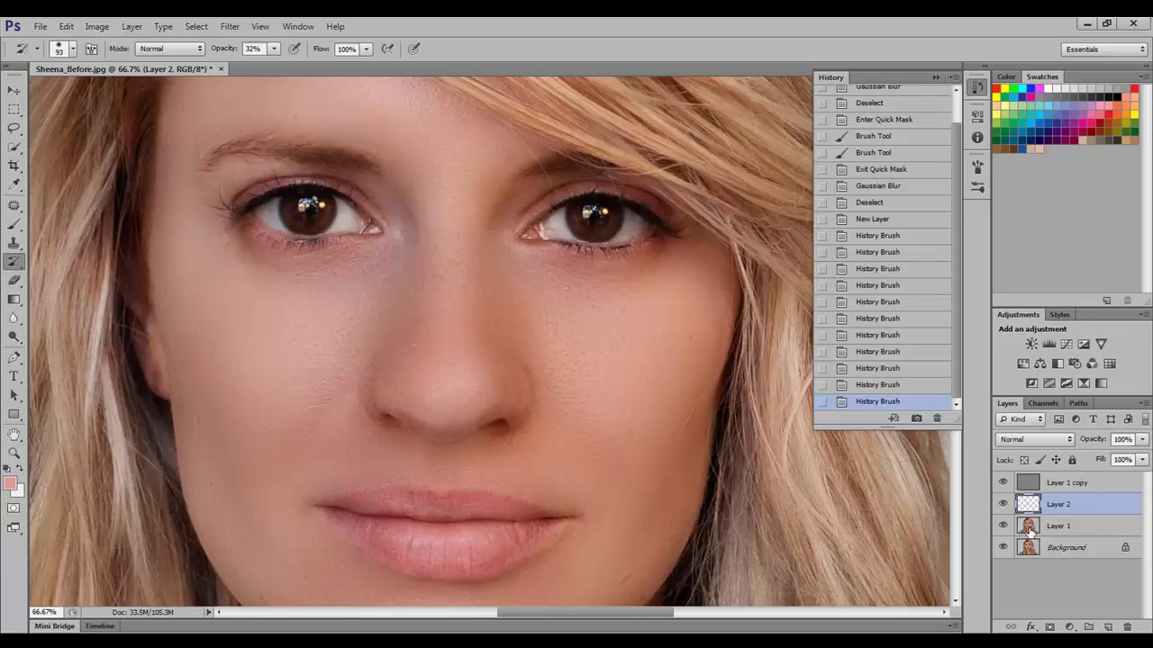
alt+click(519, 417)
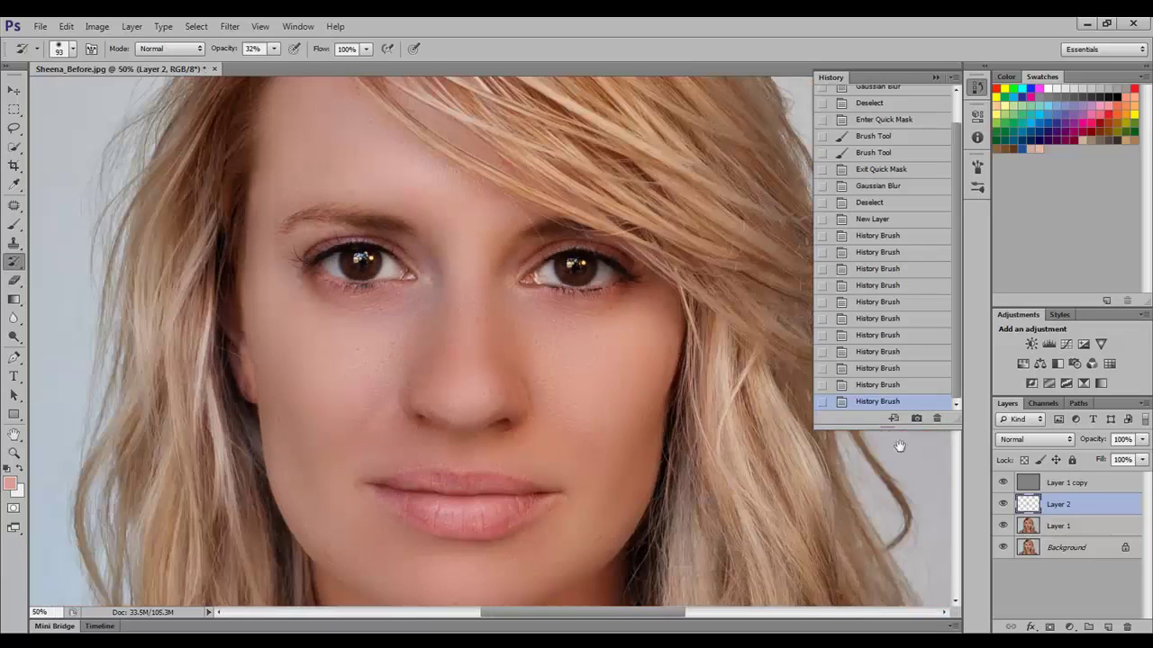
click(1143, 405)
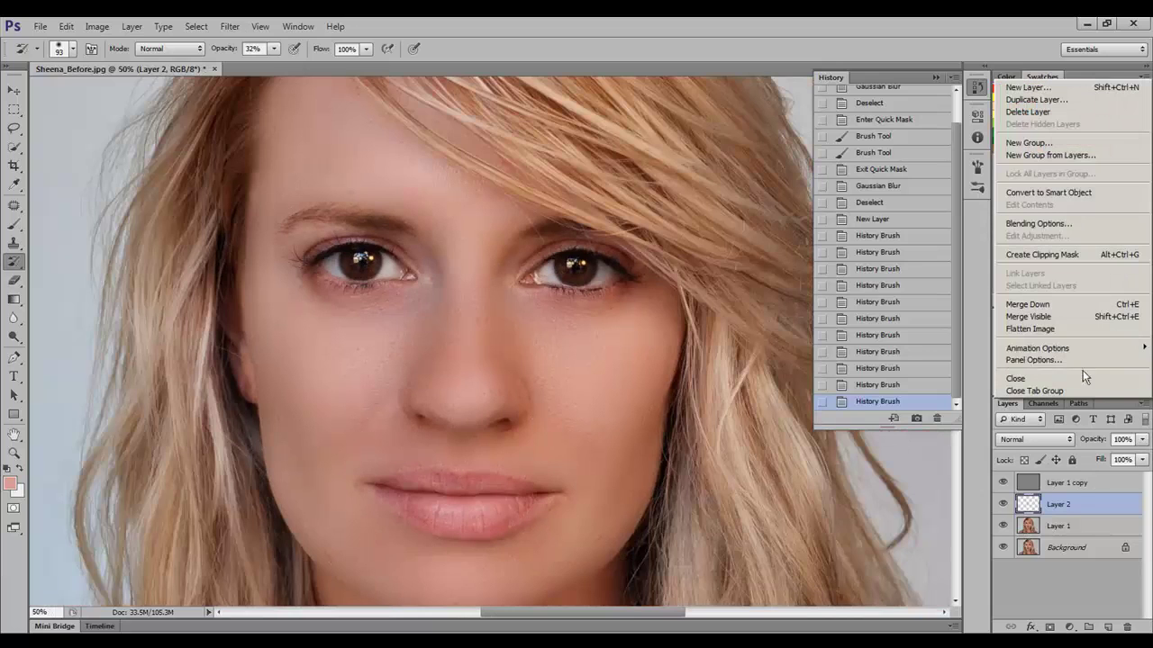
Flatten the image and add a new Layer 1 in Color blend mode.
click(1037, 328)
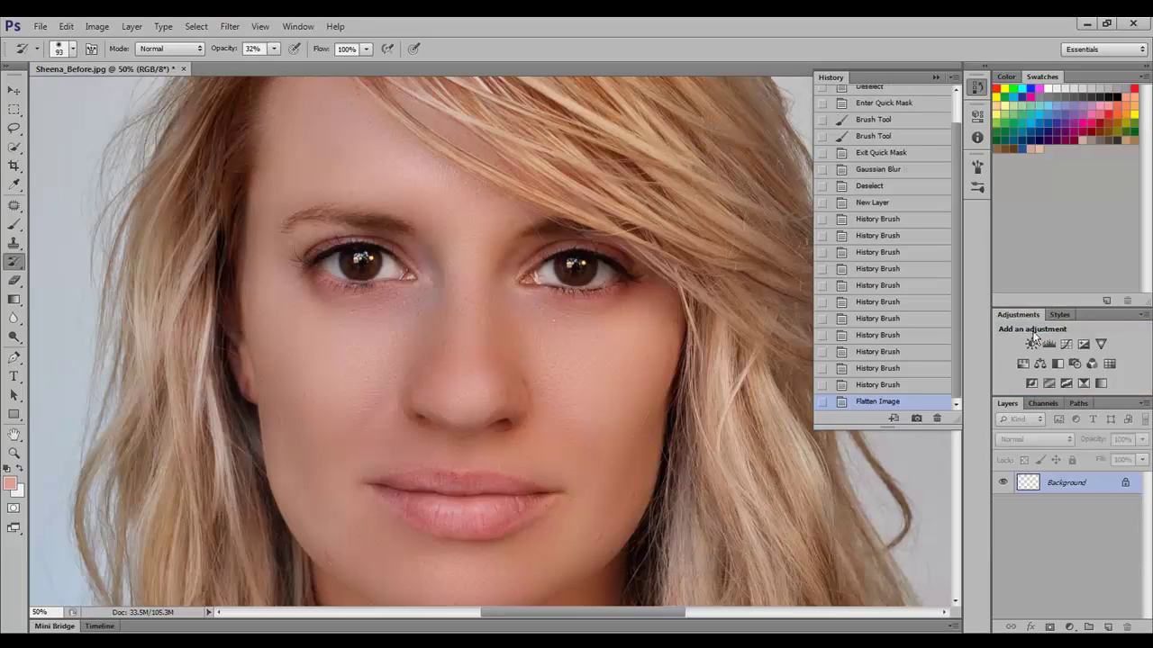
click(1109, 629)
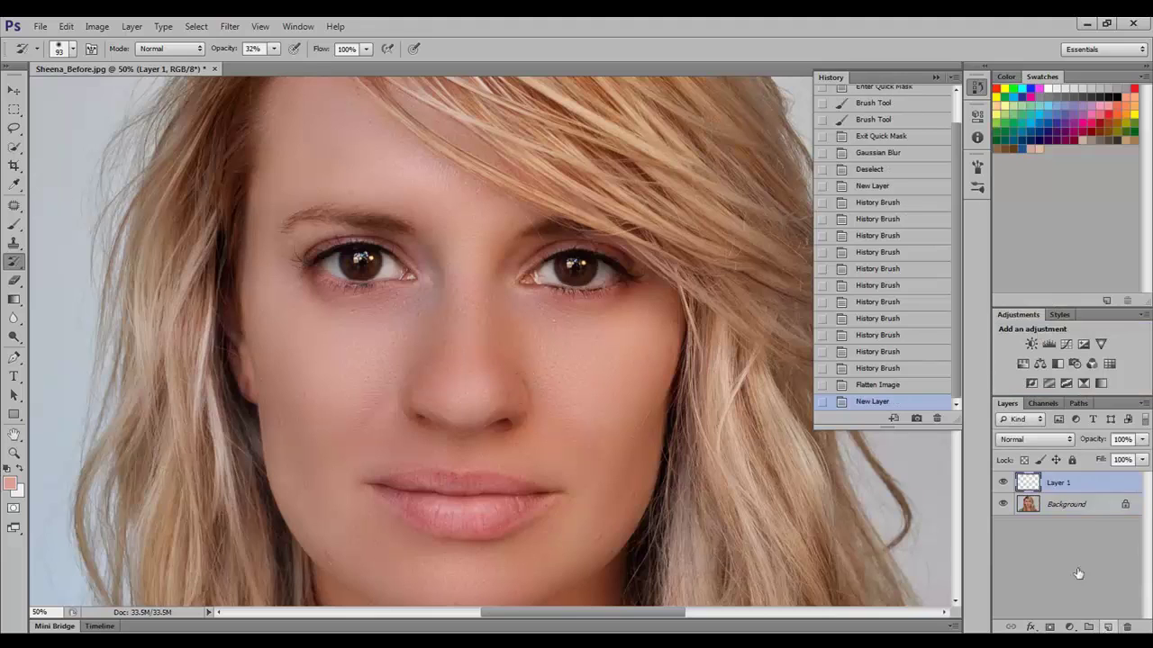
click(1033, 439)
click(1019, 425)
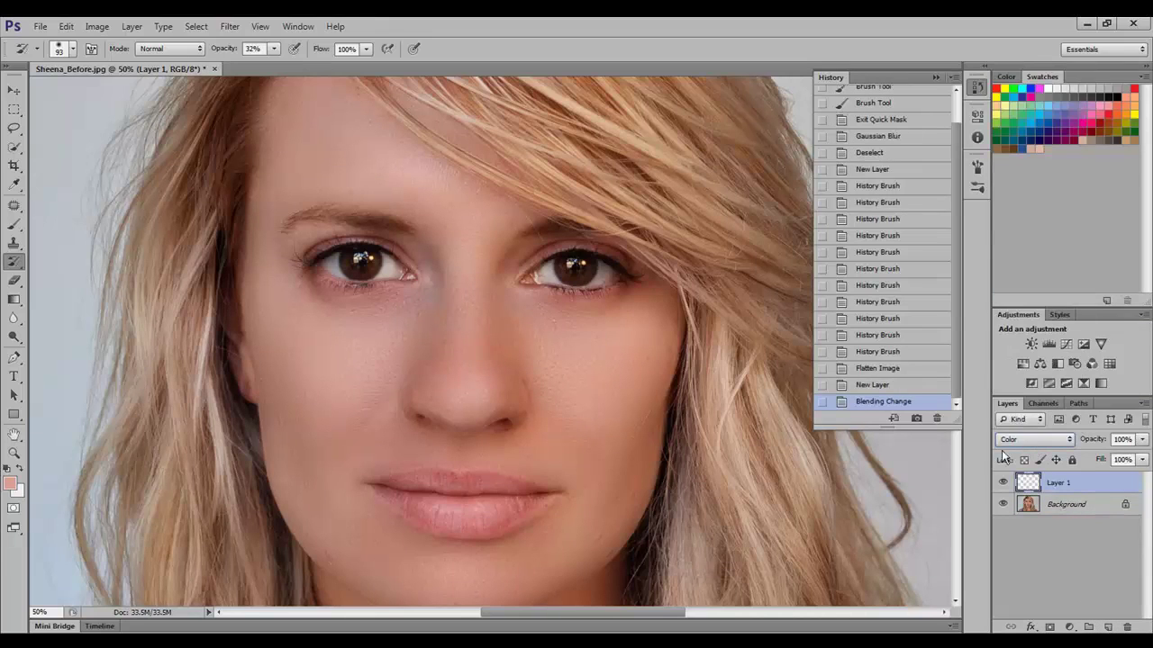
Sample the cheek's skin tone and set a lighter version as the foreground colour.
click(14, 184)
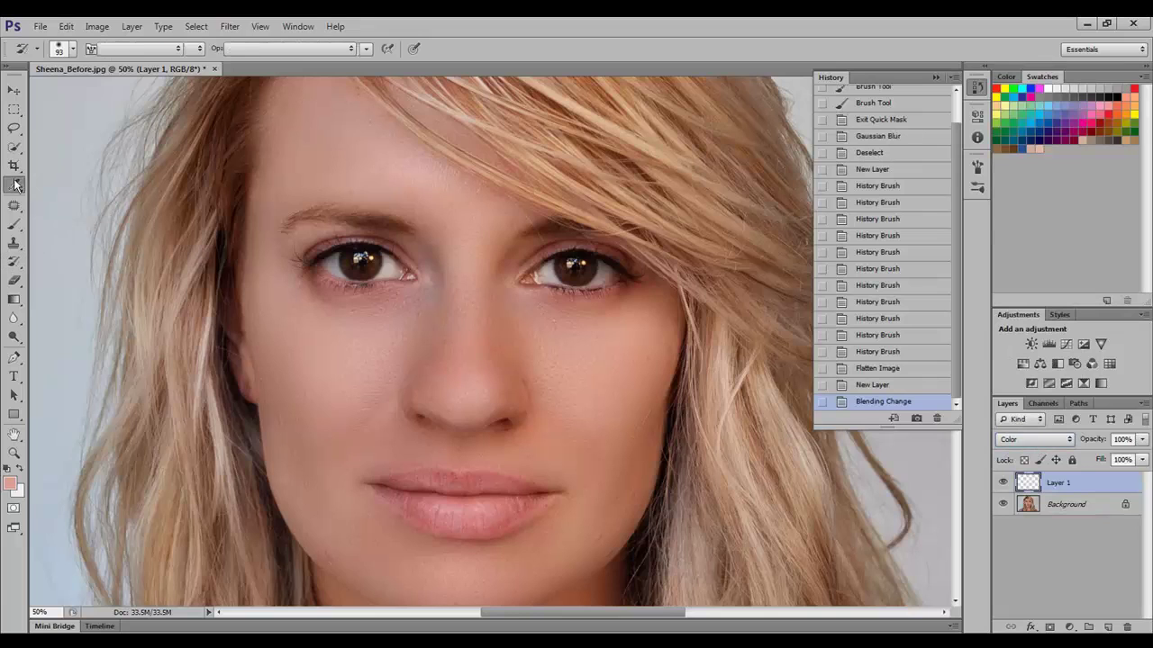
click(609, 336)
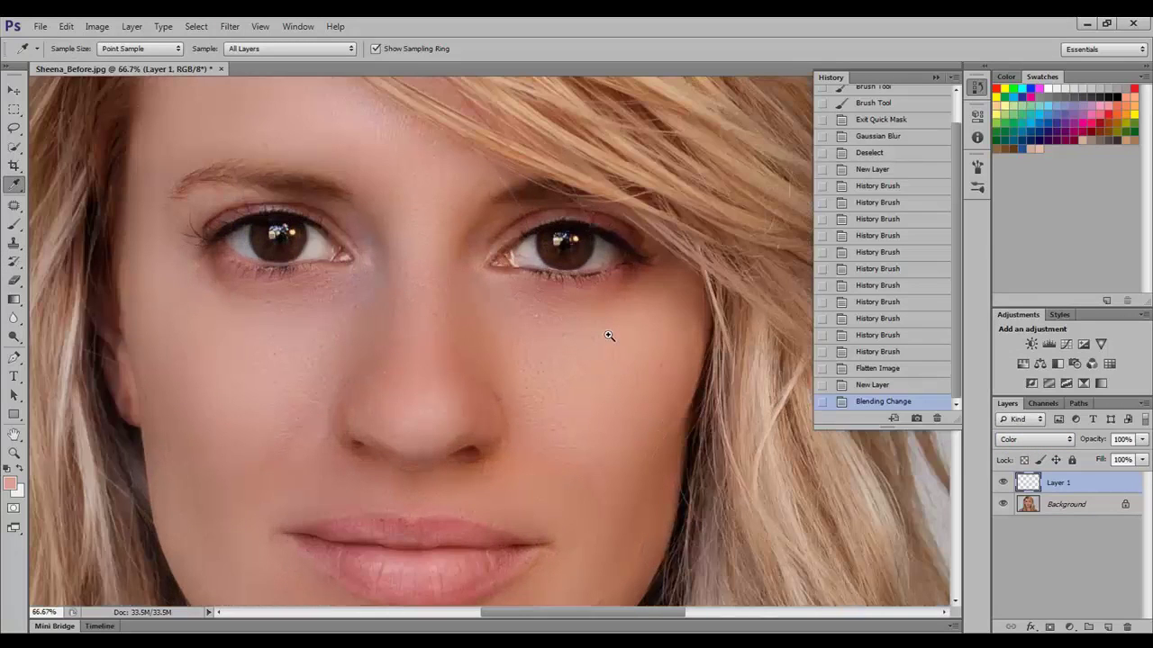
click(588, 293)
click(12, 486)
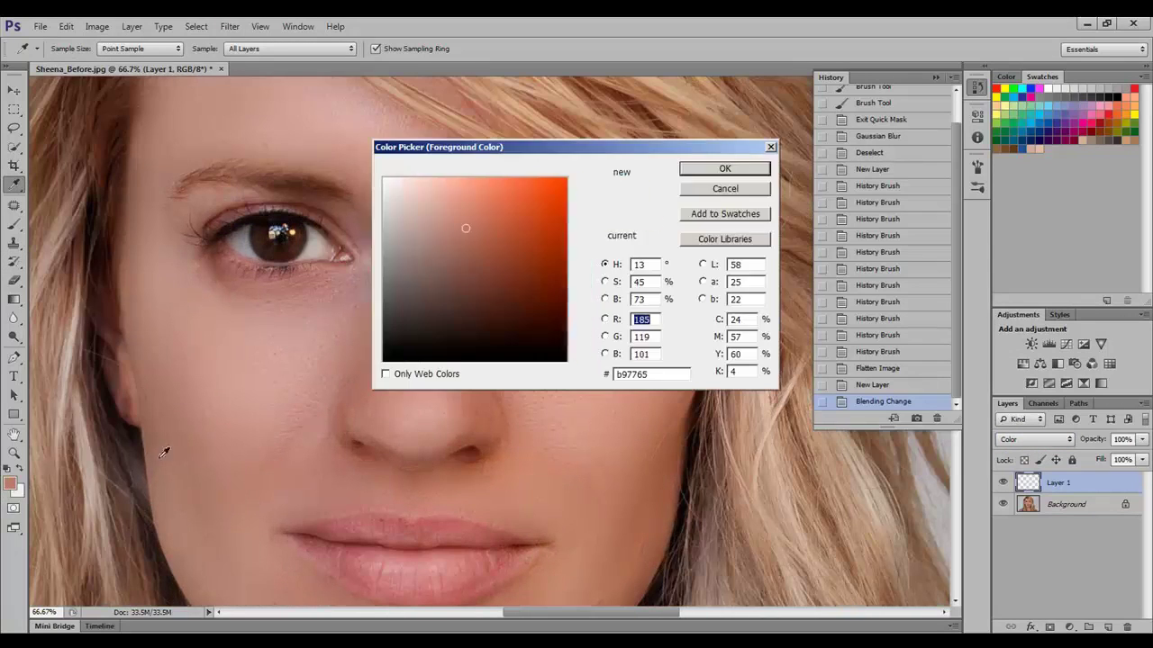
click(466, 200)
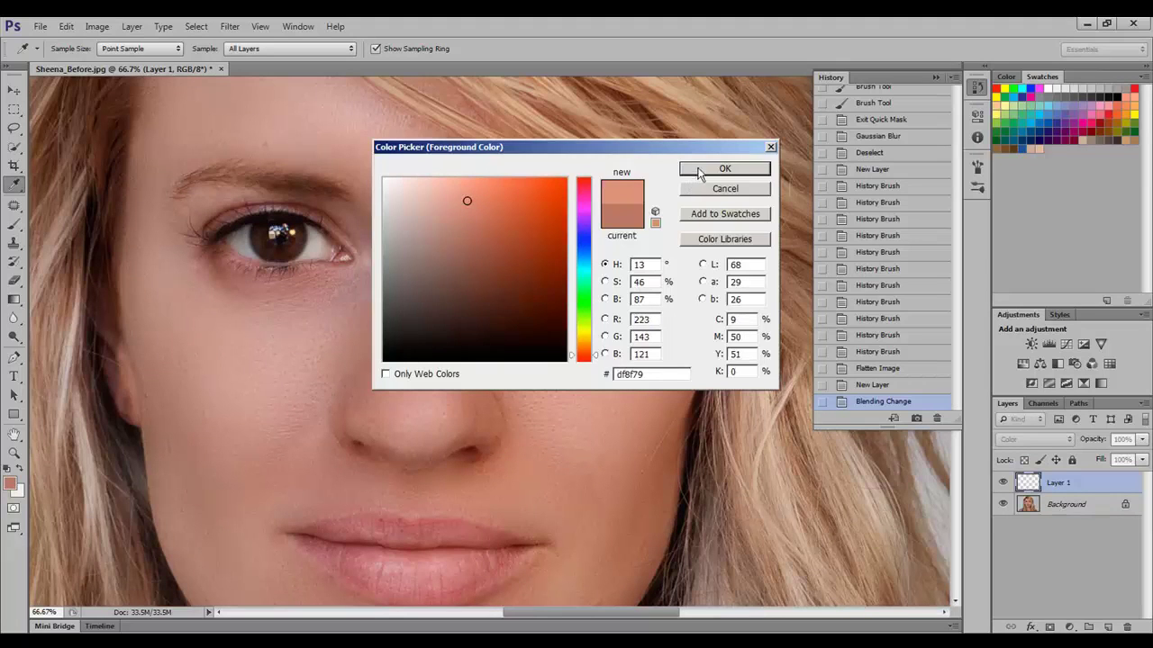
click(700, 171)
click(14, 224)
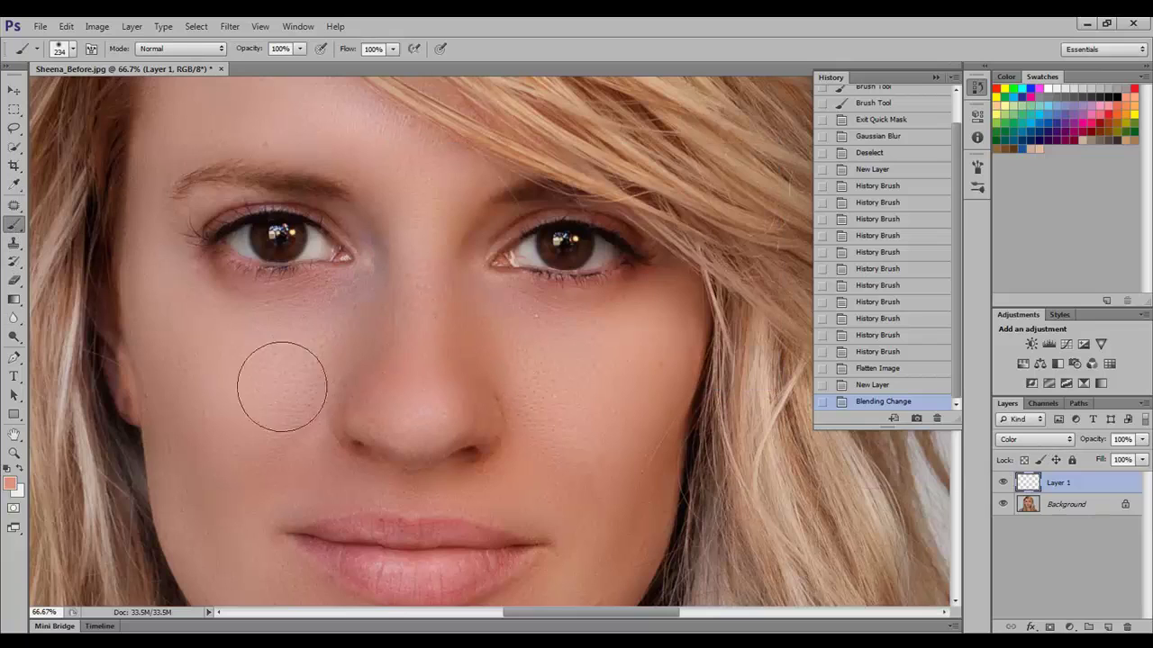
Paint the peach tone over the nose, left cheek and temple, resizing the brush to 87 pixels.
mouse_move(372, 369)
mouse_down()
mouse_move(381, 386)
mouse_move(481, 386)
mouse_move(450, 309)
mouse_move(540, 331)
mouse_move(656, 334)
mouse_move(564, 391)
mouse_move(532, 429)
mouse_move(393, 281)
mouse_move(420, 240)
mouse_move(330, 334)
mouse_move(188, 327)
mouse_move(244, 321)
mouse_move(327, 348)
mouse_move(195, 406)
mouse_move(622, 466)
mouse_move(247, 468)
mouse_move(162, 276)
mouse_move(206, 338)
mouse_up()
alt+right_click(207, 339)
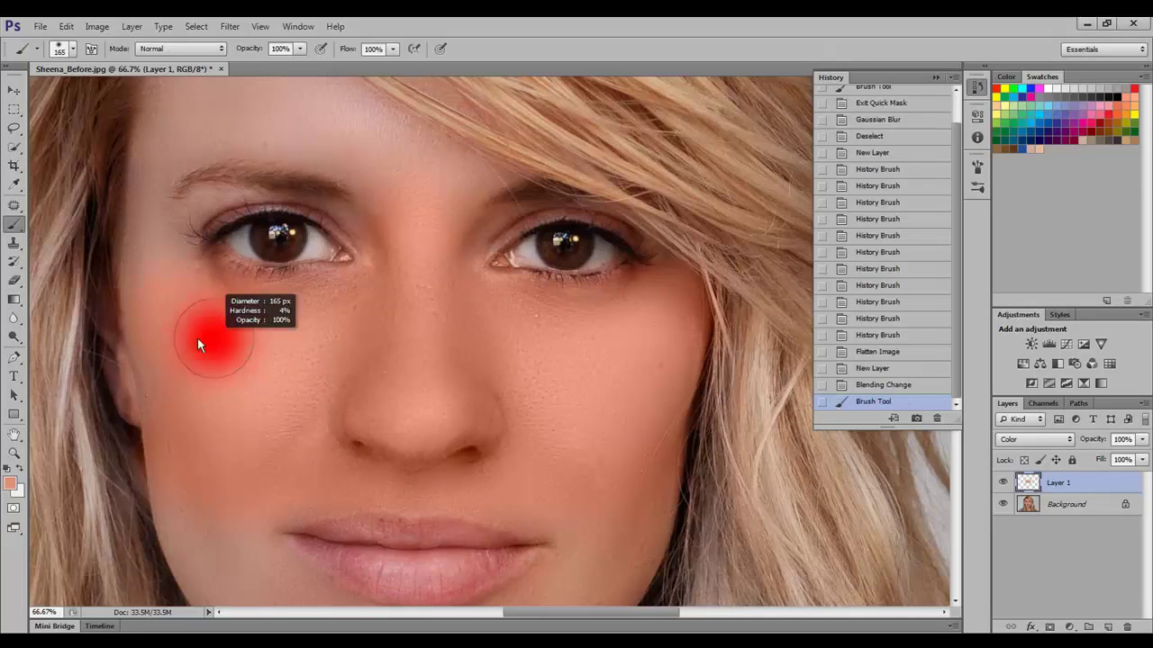
mouse_move(168, 285)
mouse_down()
mouse_move(167, 244)
mouse_move(157, 243)
mouse_up()
click(157, 244)
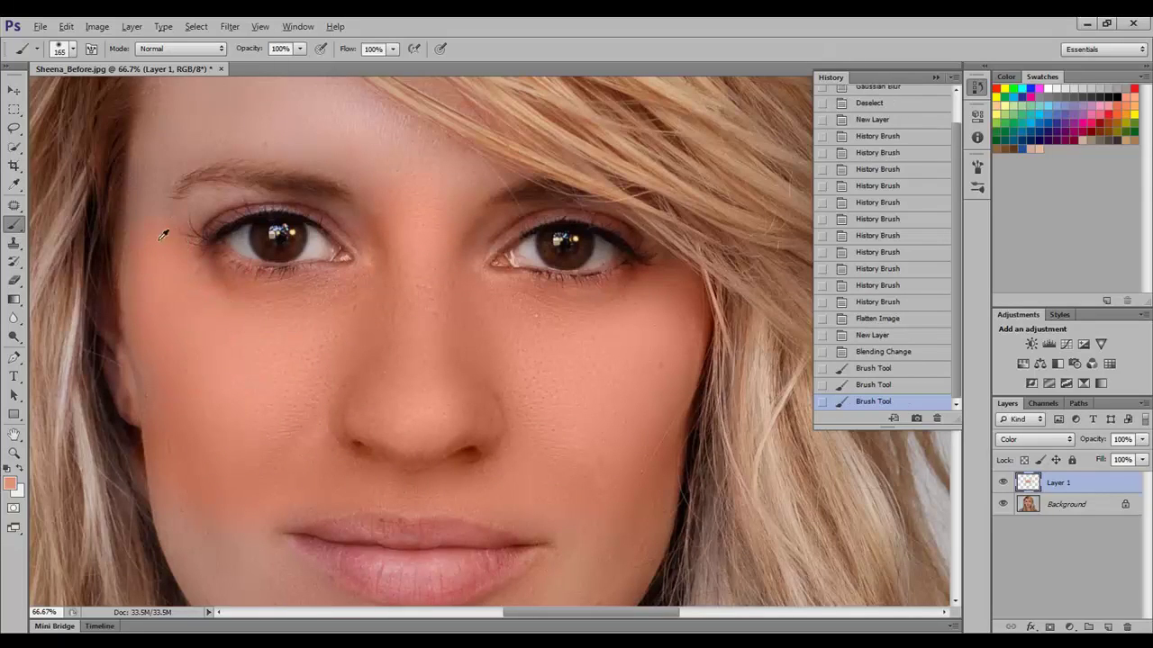
alt+right_click(154, 240)
alt+right_click(154, 245)
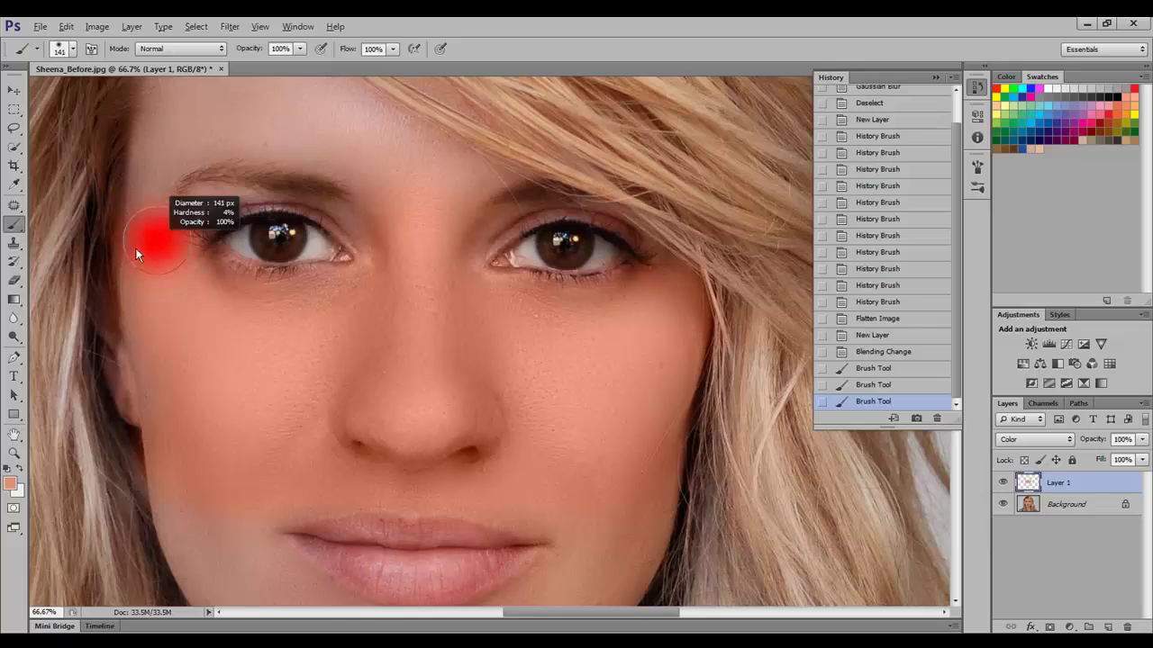
alt+right_click(154, 244)
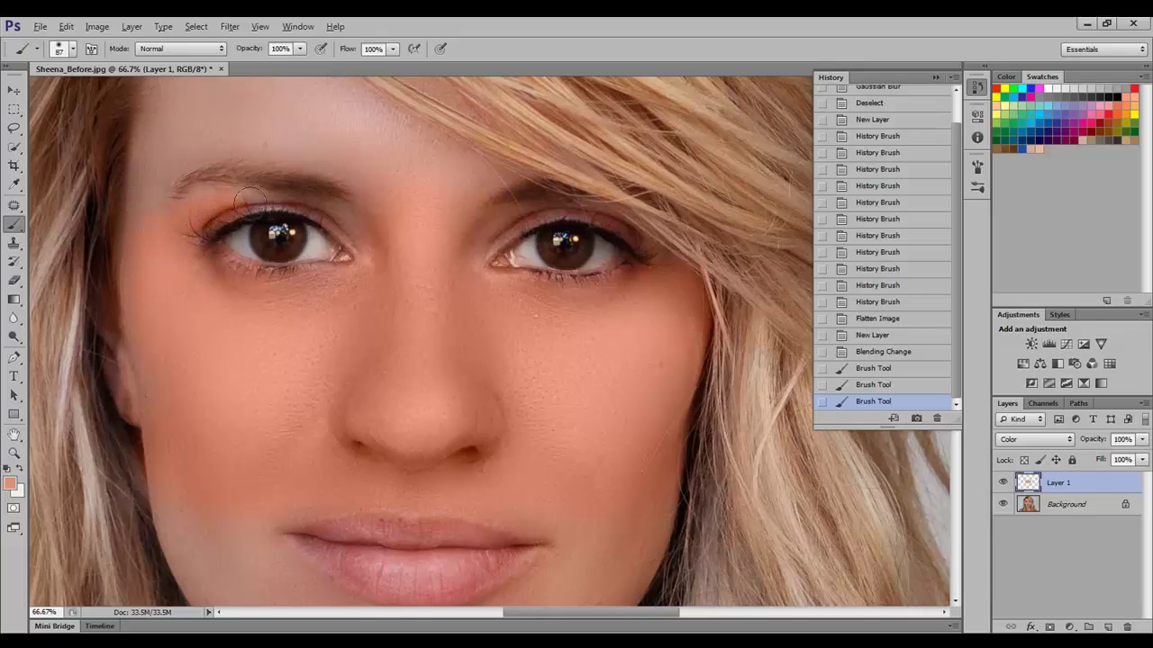
Paint the peach tone around the eyes, across the nose bridge and over the forehead.
drag(399, 284, 450, 281)
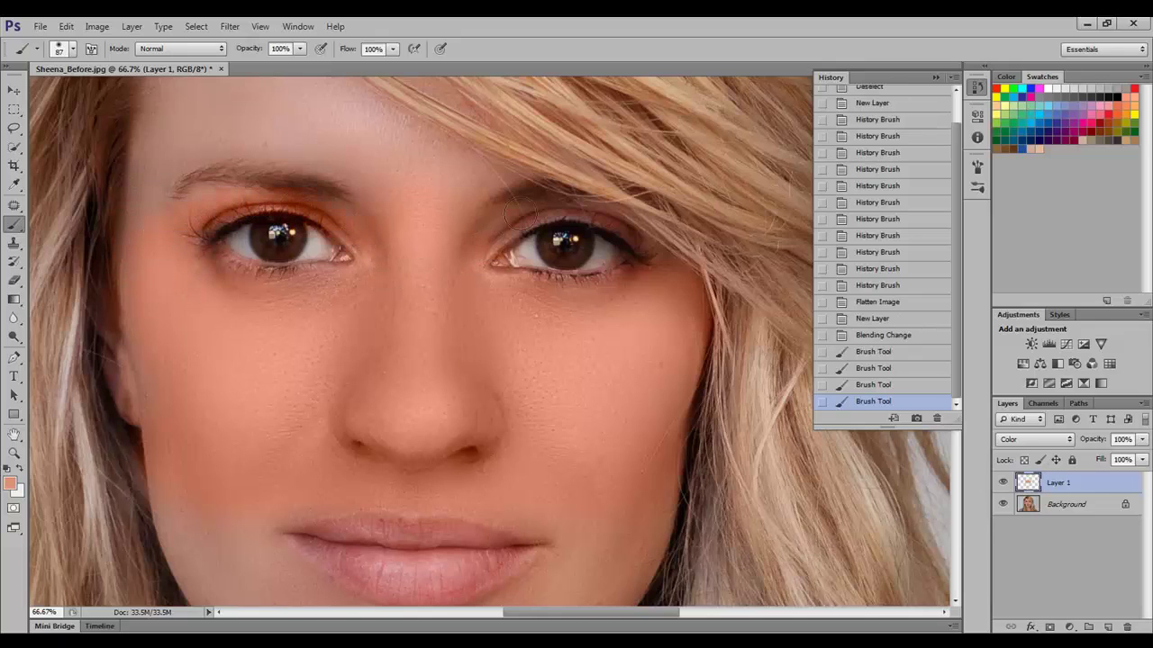
drag(401, 329, 329, 432)
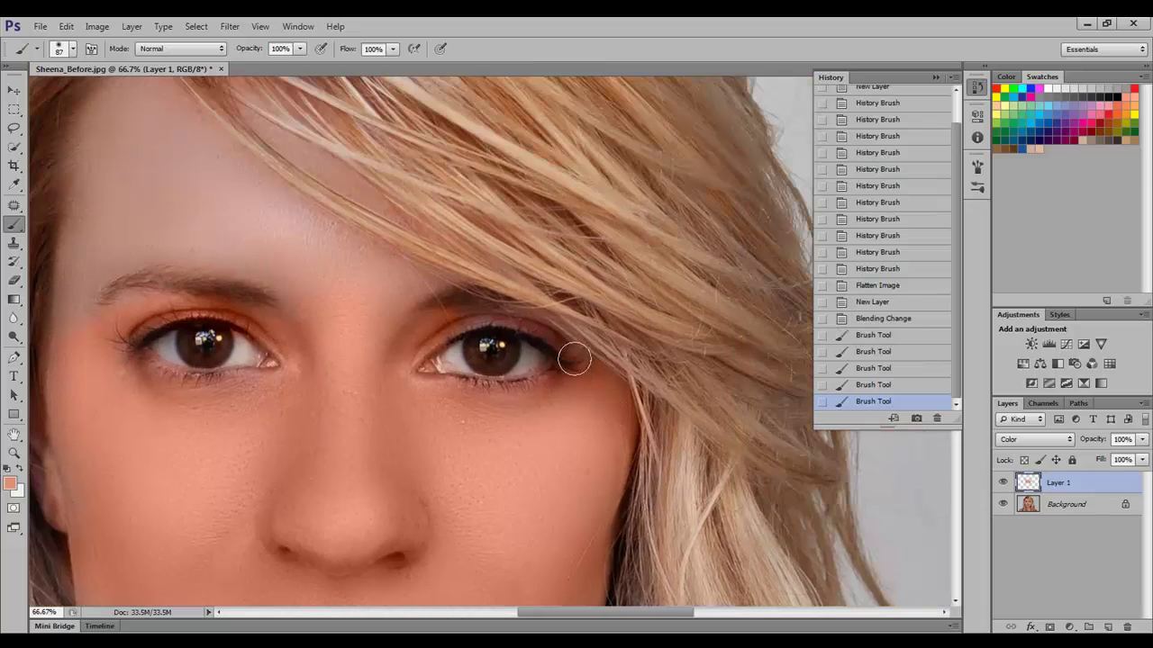
drag(571, 352, 387, 316)
drag(378, 324, 380, 372)
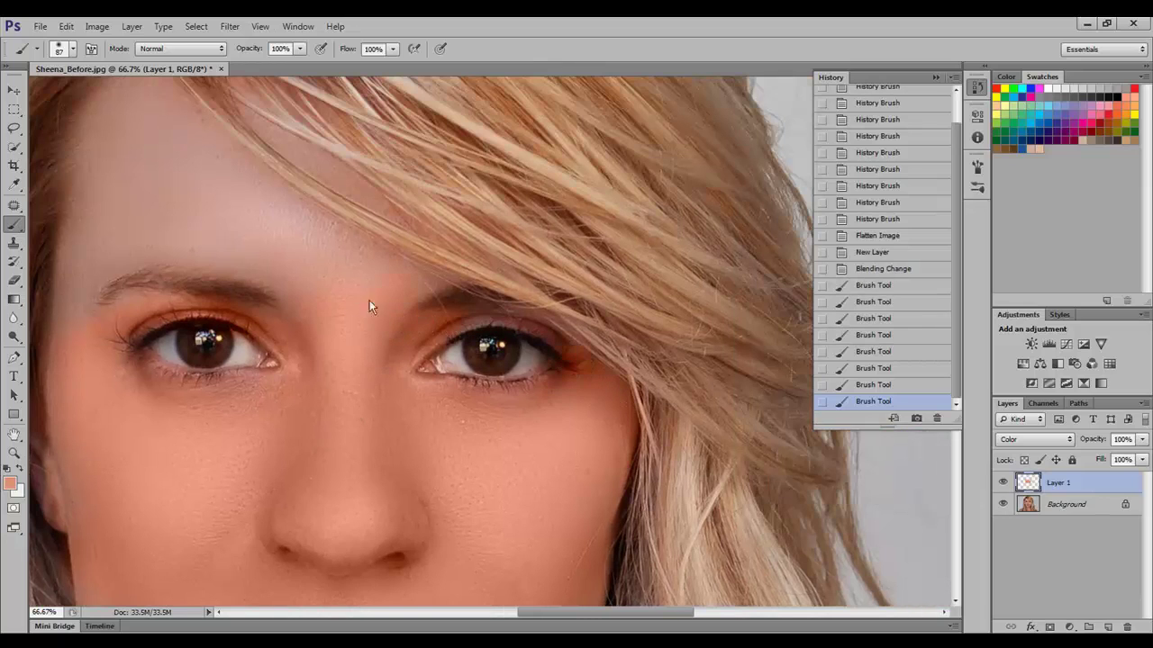
mouse_move(216, 201)
mouse_down()
mouse_move(352, 273)
mouse_move(297, 193)
mouse_move(240, 334)
mouse_move(412, 321)
mouse_move(245, 342)
mouse_up()
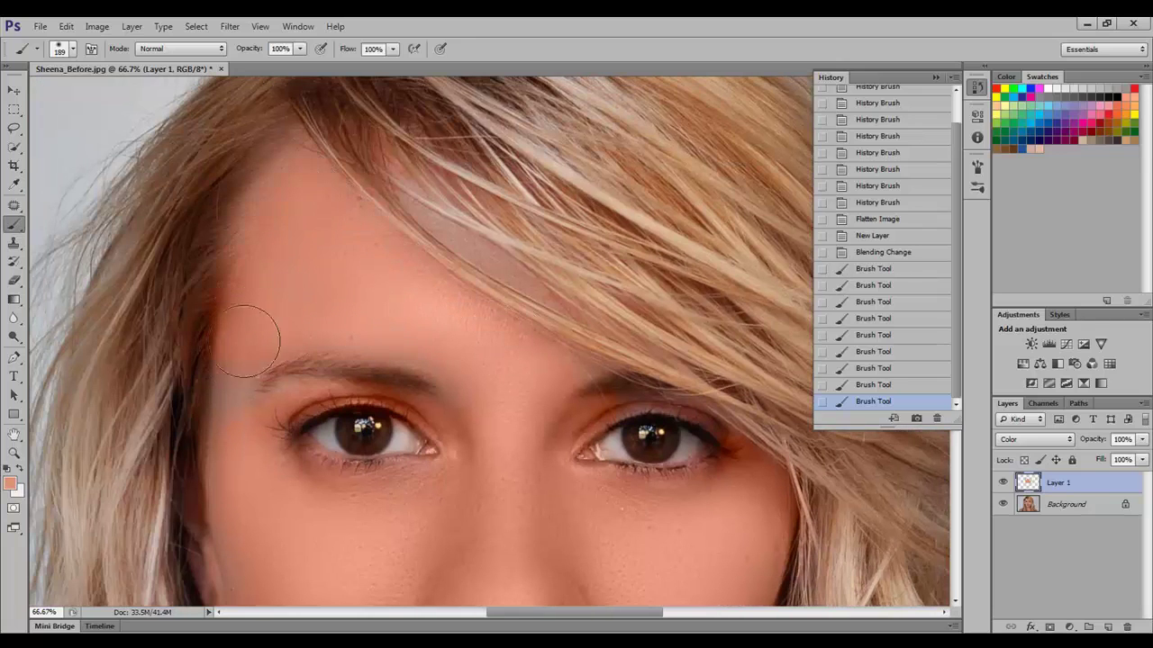
mouse_move(504, 254)
mouse_down()
mouse_move(426, 230)
mouse_move(531, 272)
mouse_move(541, 291)
mouse_up()
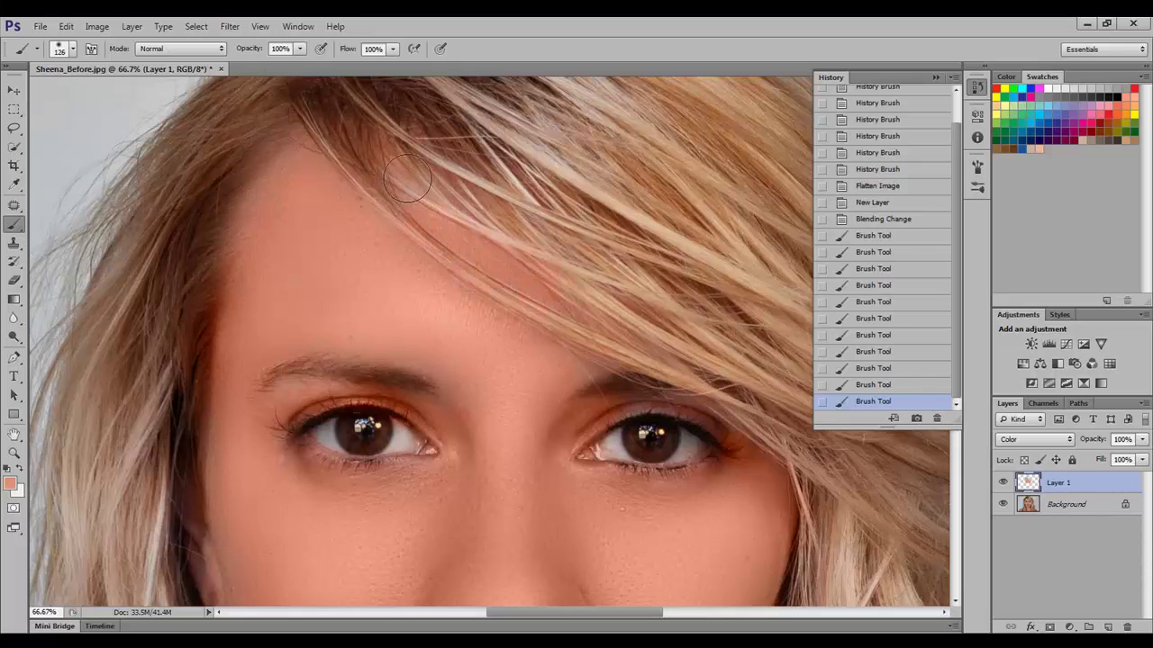
mouse_move(408, 179)
mouse_down()
mouse_move(502, 330)
mouse_move(520, 320)
mouse_move(388, 207)
mouse_move(478, 327)
mouse_up()
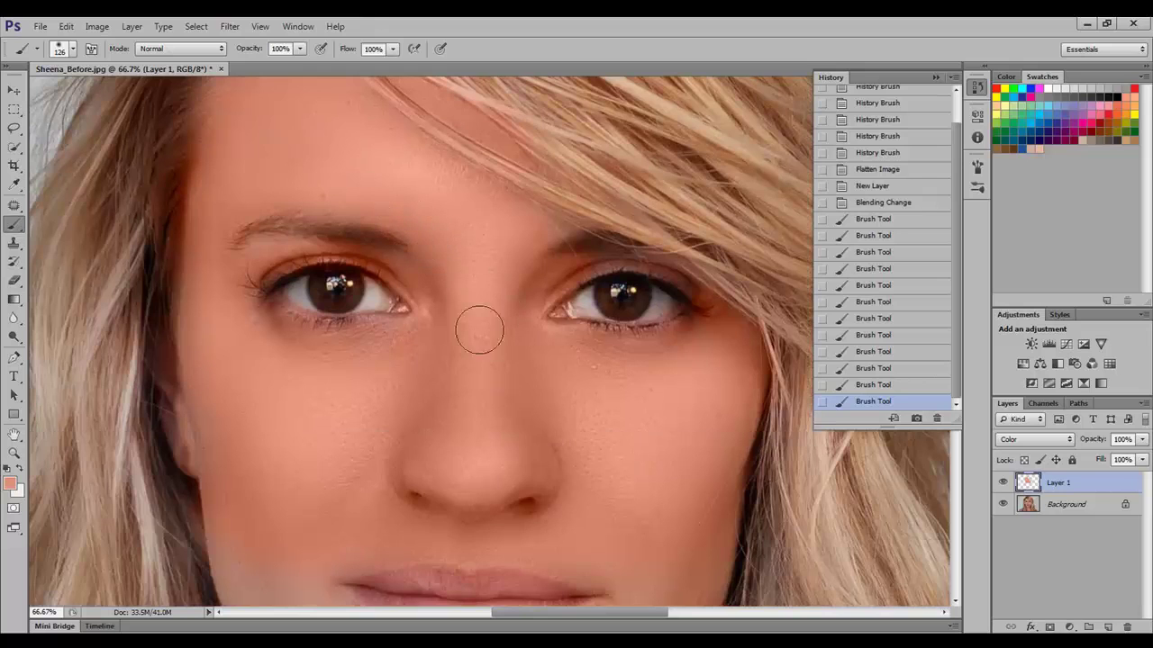
Paint the peach tint over the cheek, lip corner and chin with a larger brush.
alt+click(636, 434)
drag(585, 438, 593, 241)
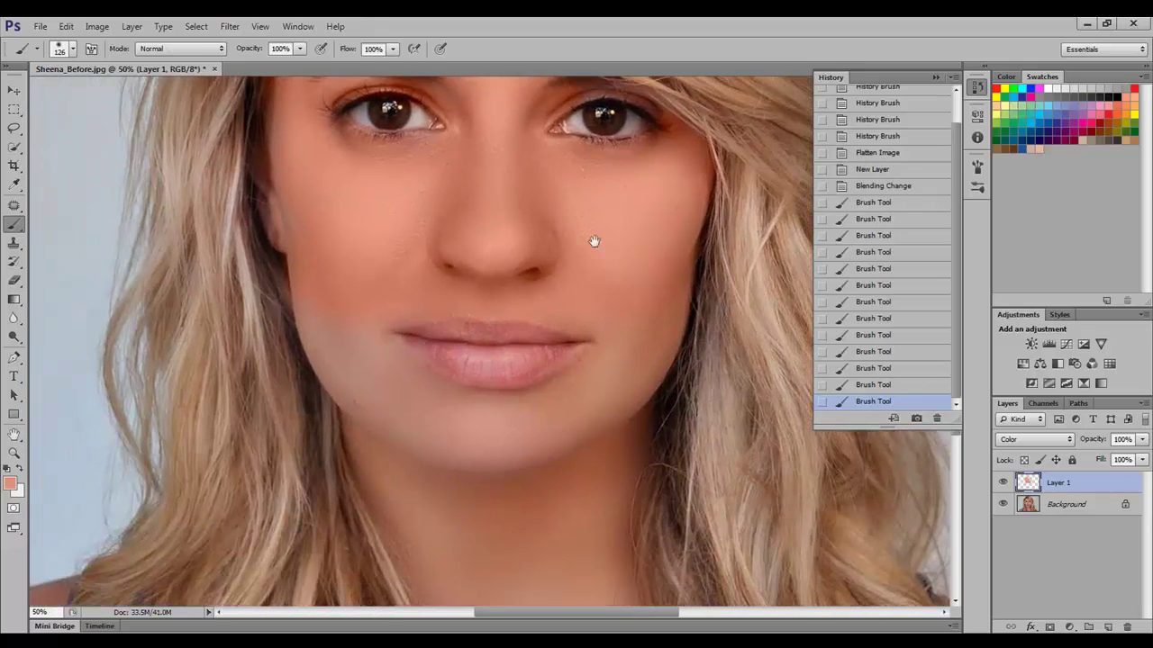
drag(624, 341, 642, 346)
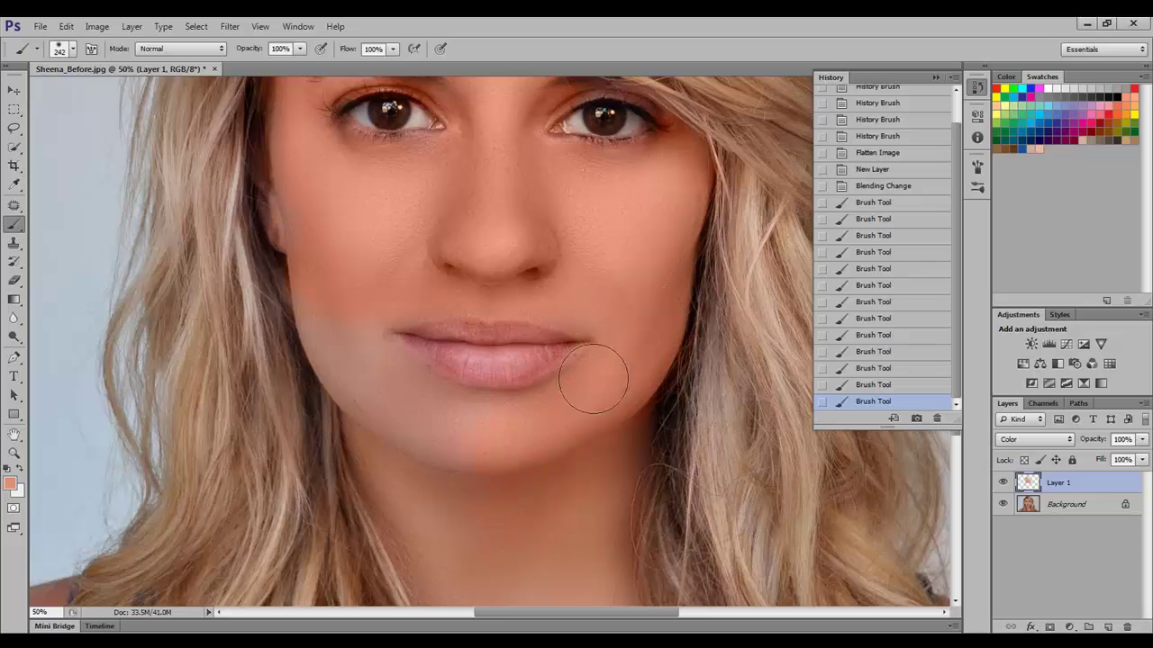
drag(448, 420, 385, 290)
click(386, 290)
click(376, 292)
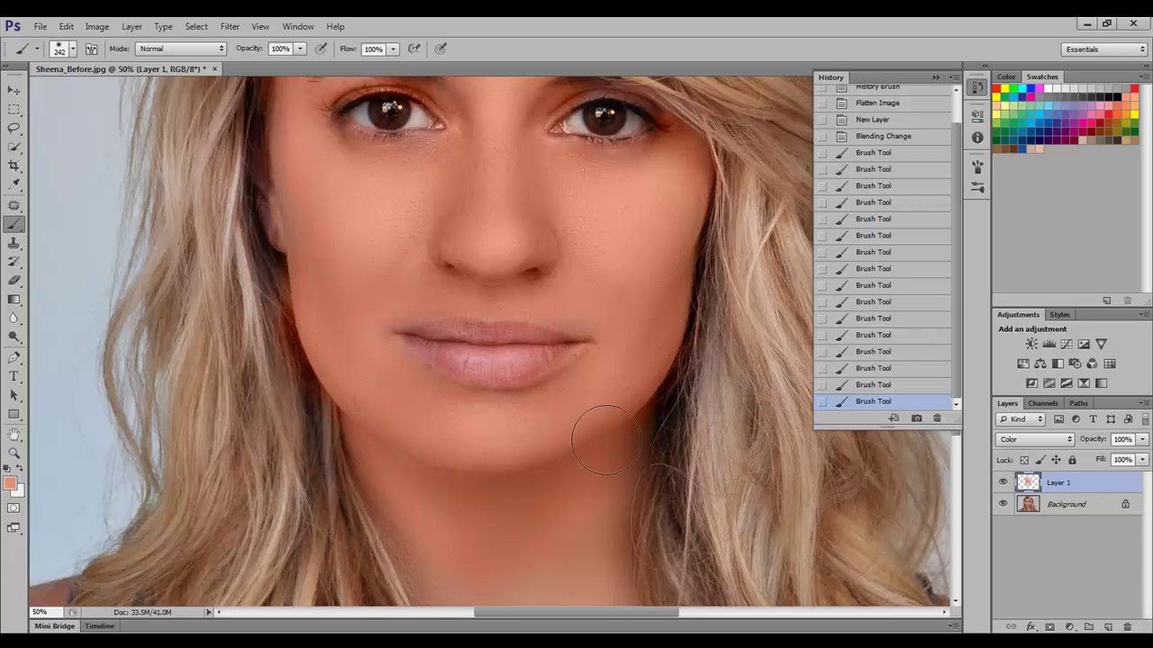
click(524, 529)
Extend the peach tint onto the neck and both shoulders.
mouse_move(514, 496)
mouse_down()
mouse_move(496, 307)
mouse_move(539, 276)
mouse_up()
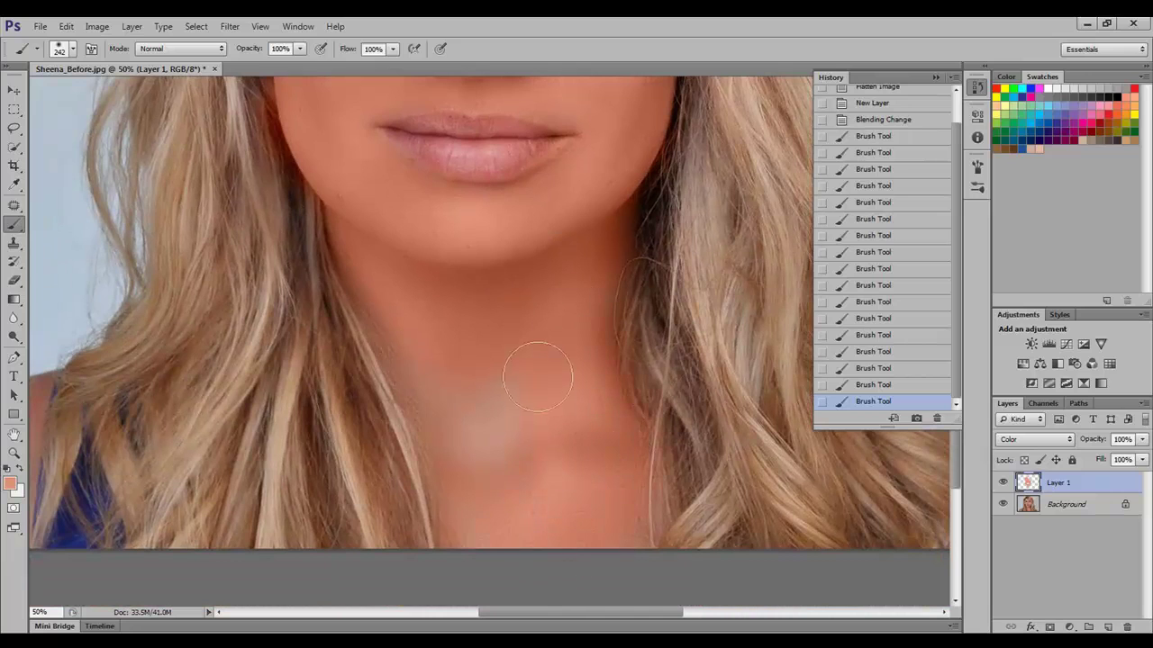
drag(527, 442, 489, 528)
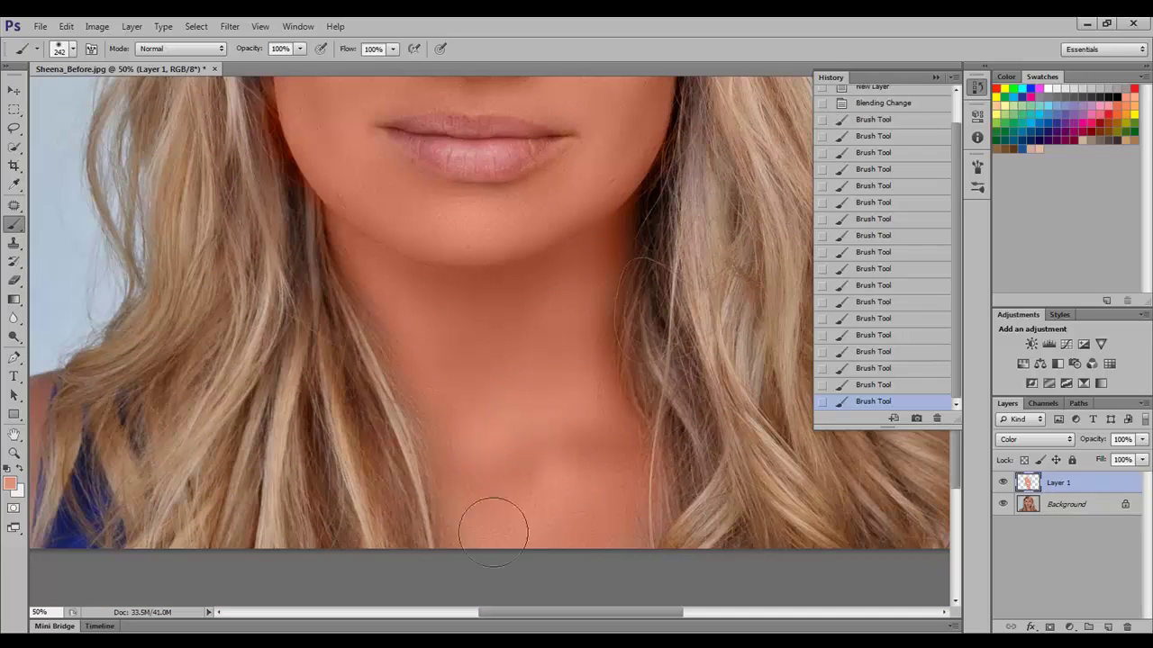
drag(231, 381, 565, 331)
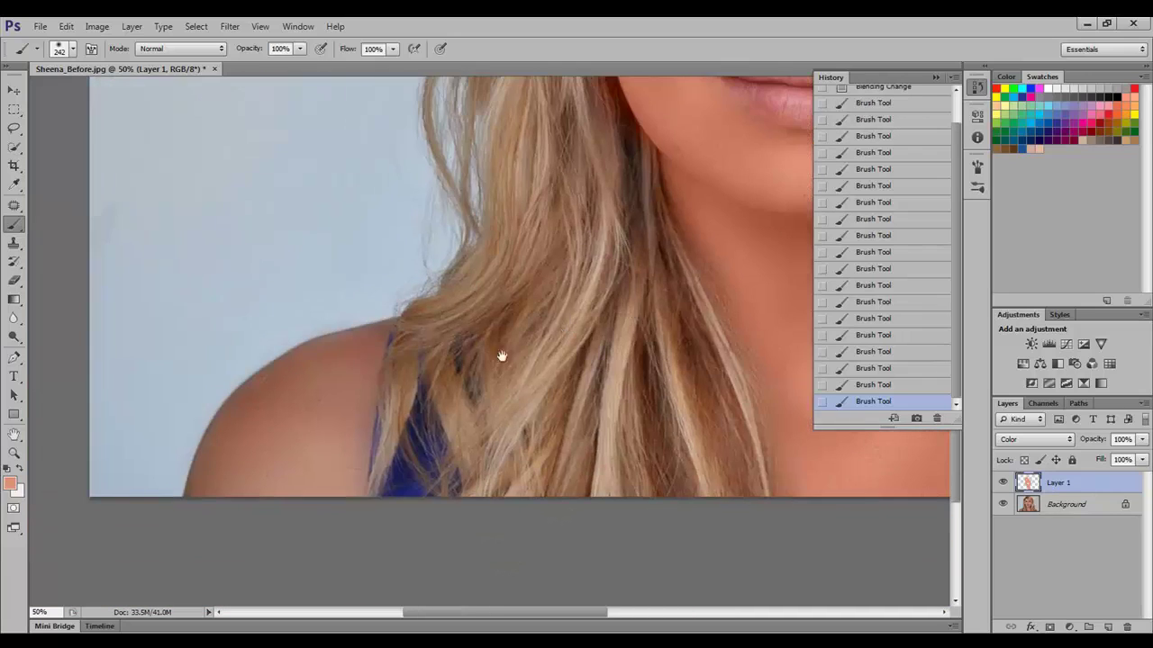
drag(316, 399, 305, 390)
drag(504, 381, 172, 368)
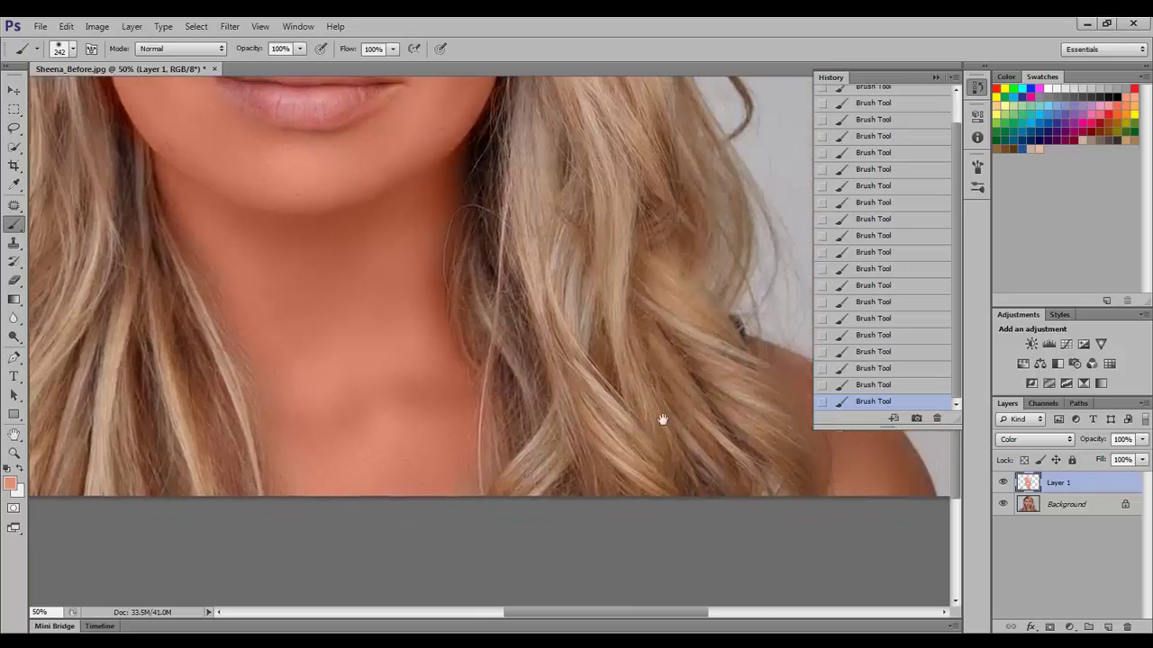
drag(663, 420, 492, 407)
drag(692, 439, 648, 439)
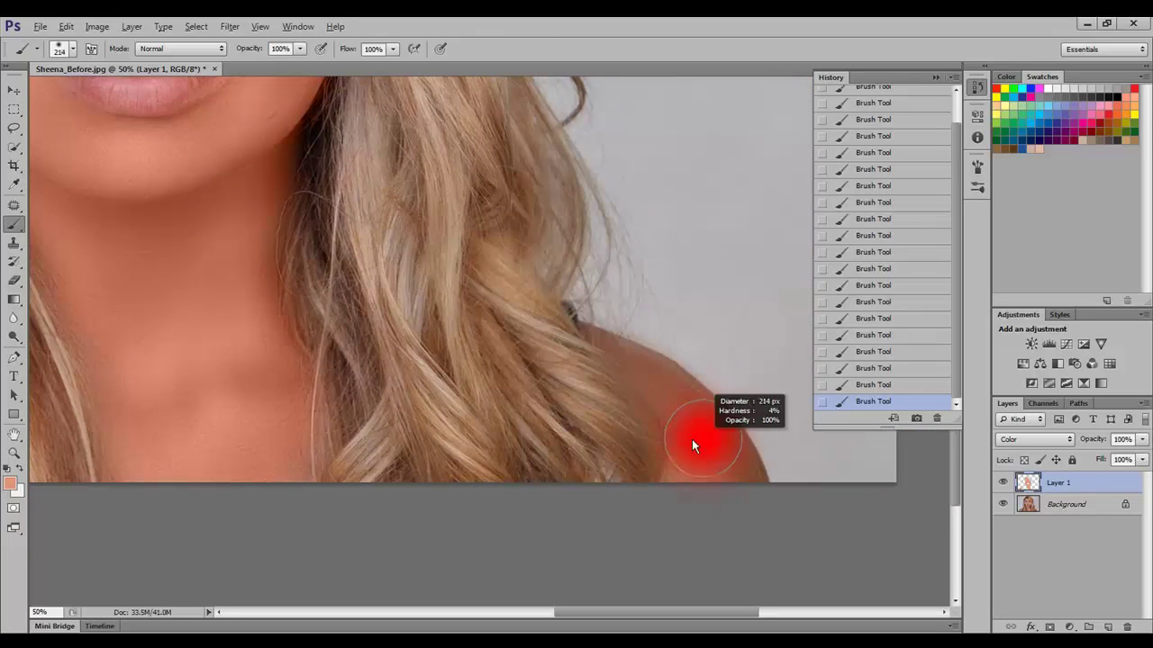
drag(624, 356, 740, 471)
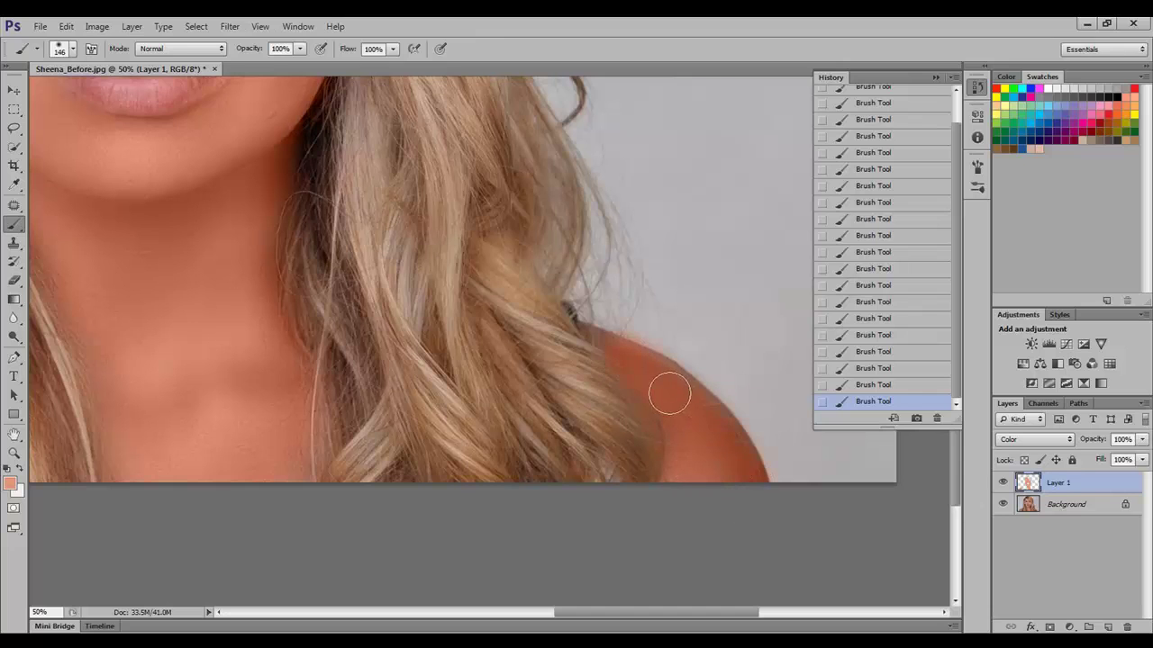
Set Layer 1's fill to 64% and toggle its visibility to compare before and after.
ctrl+alt+click(271, 340)
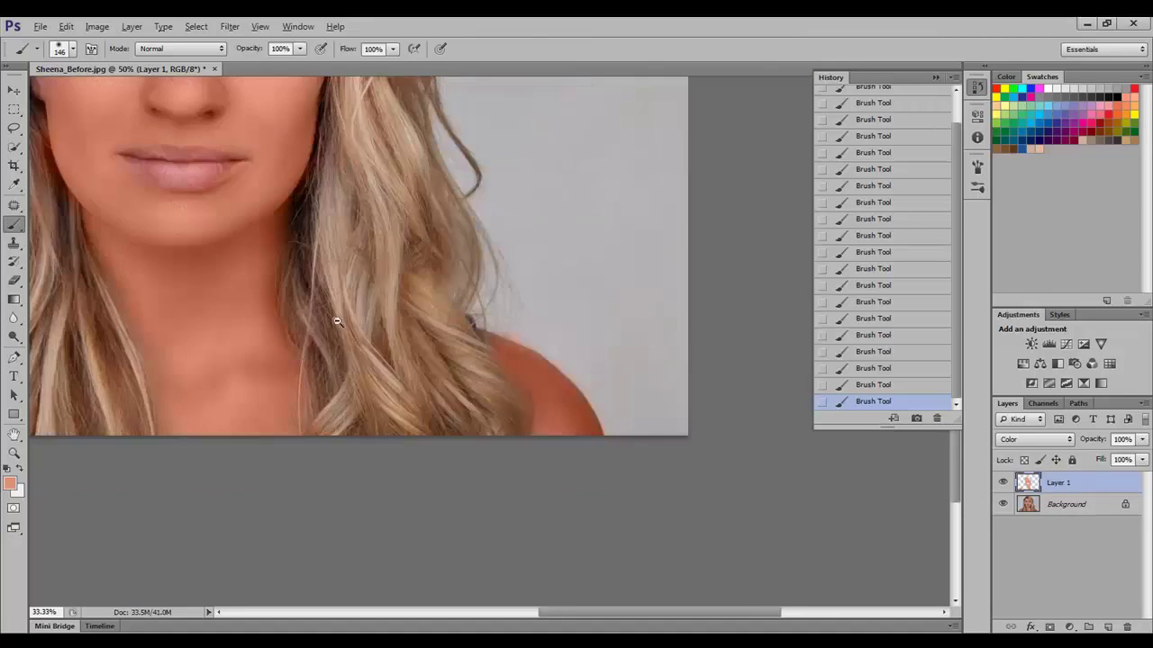
ctrl+alt+click(284, 222)
ctrl+click(424, 393)
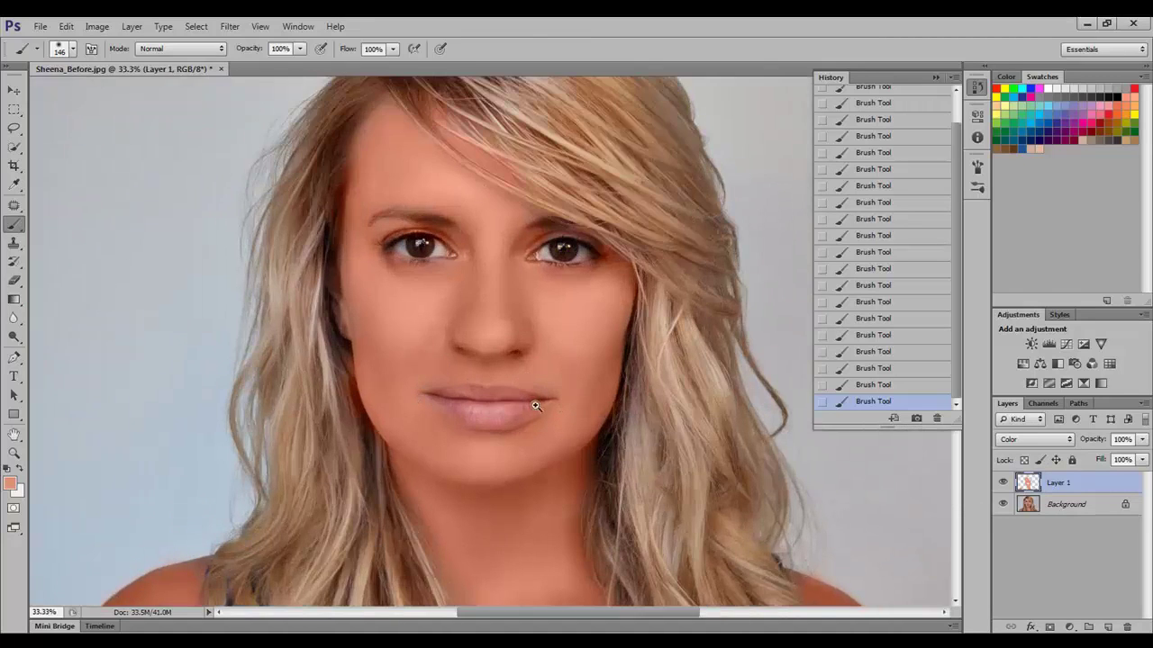
ctrl+click(363, 317)
drag(363, 318, 321, 283)
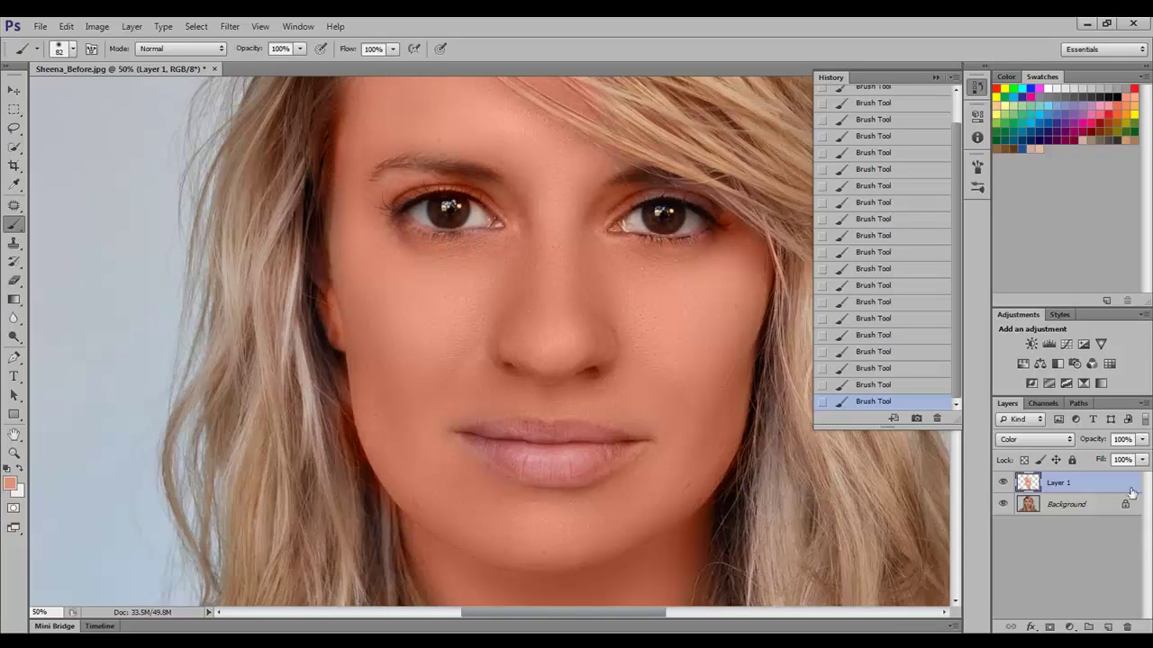
click(1143, 461)
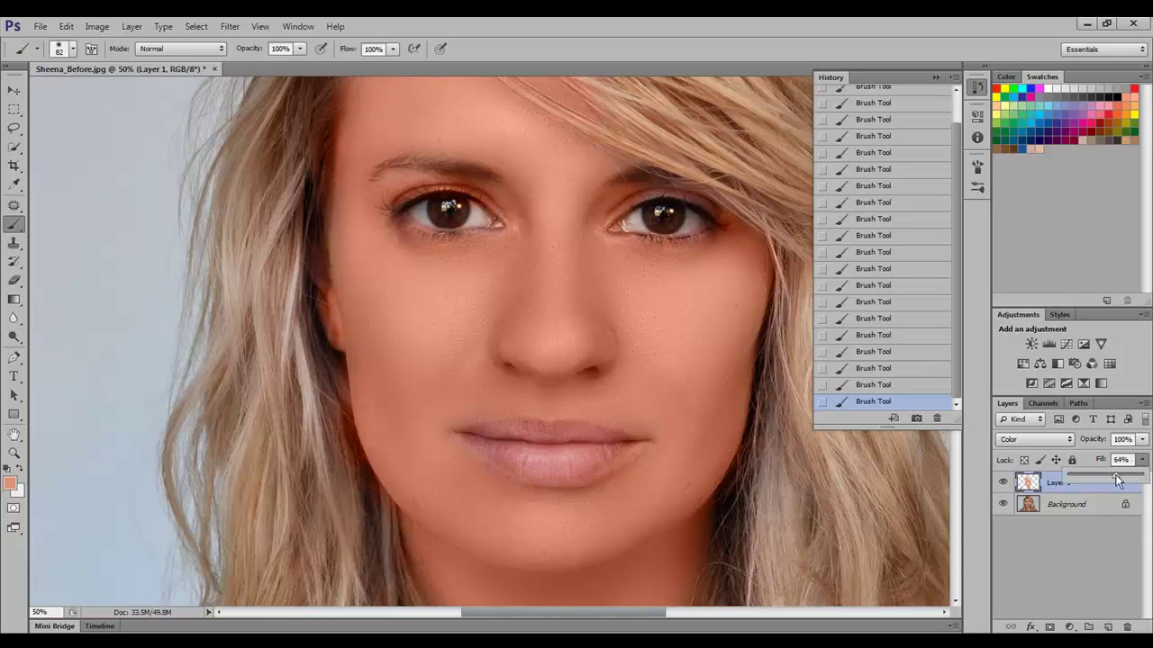
key(ctrl+minus)
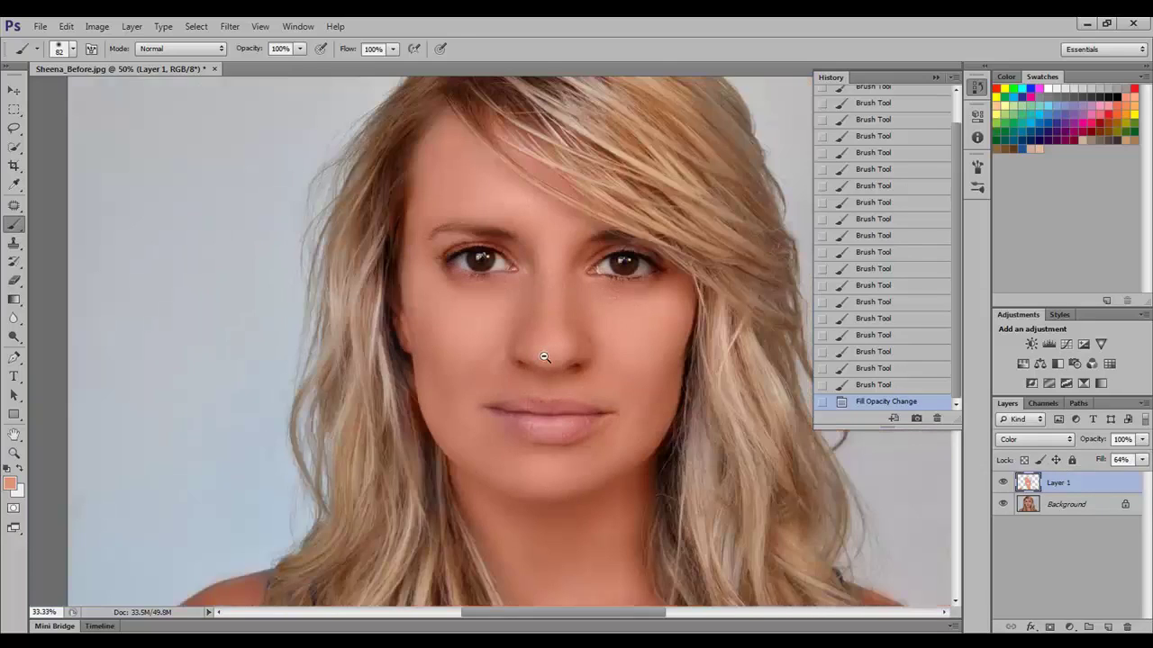
key(ctrl+minus)
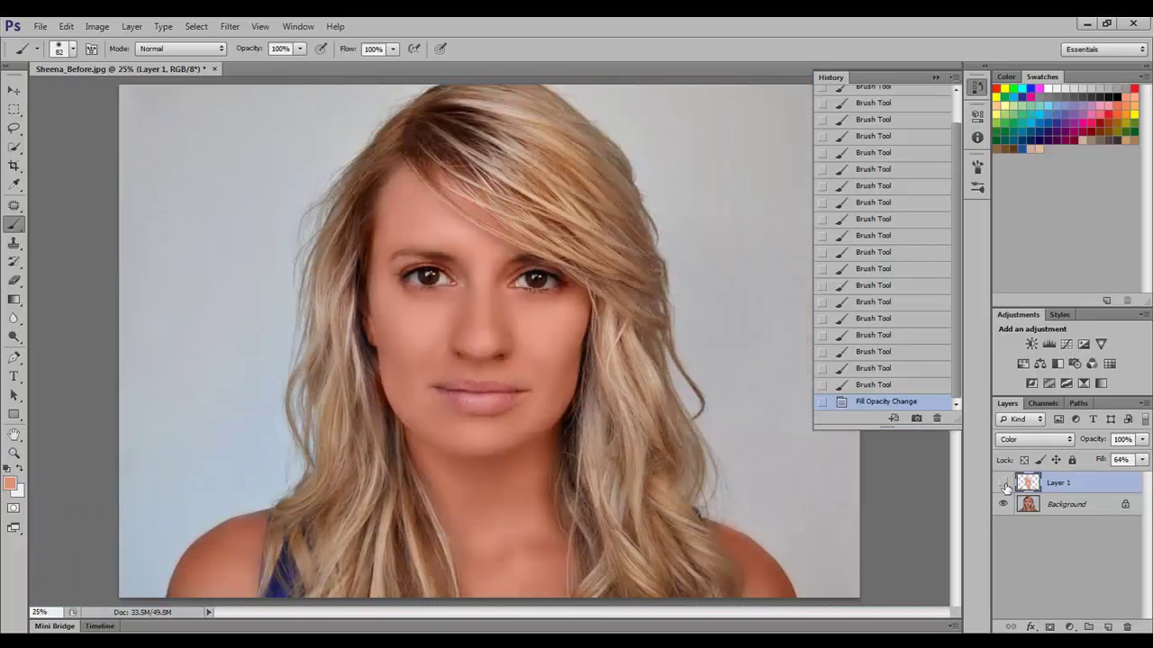
click(1003, 484)
click(1003, 483)
Raise Brightness to about 32 in Brightness/Contrast and apply it.
click(96, 26)
mouse_move(115, 61)
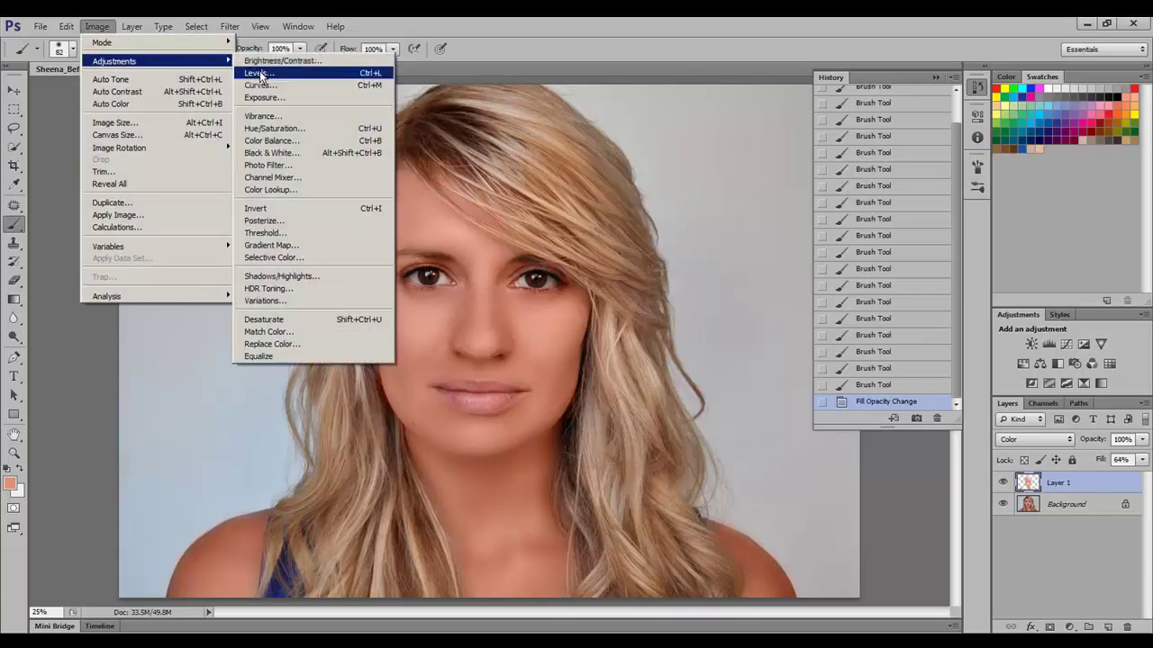
click(270, 60)
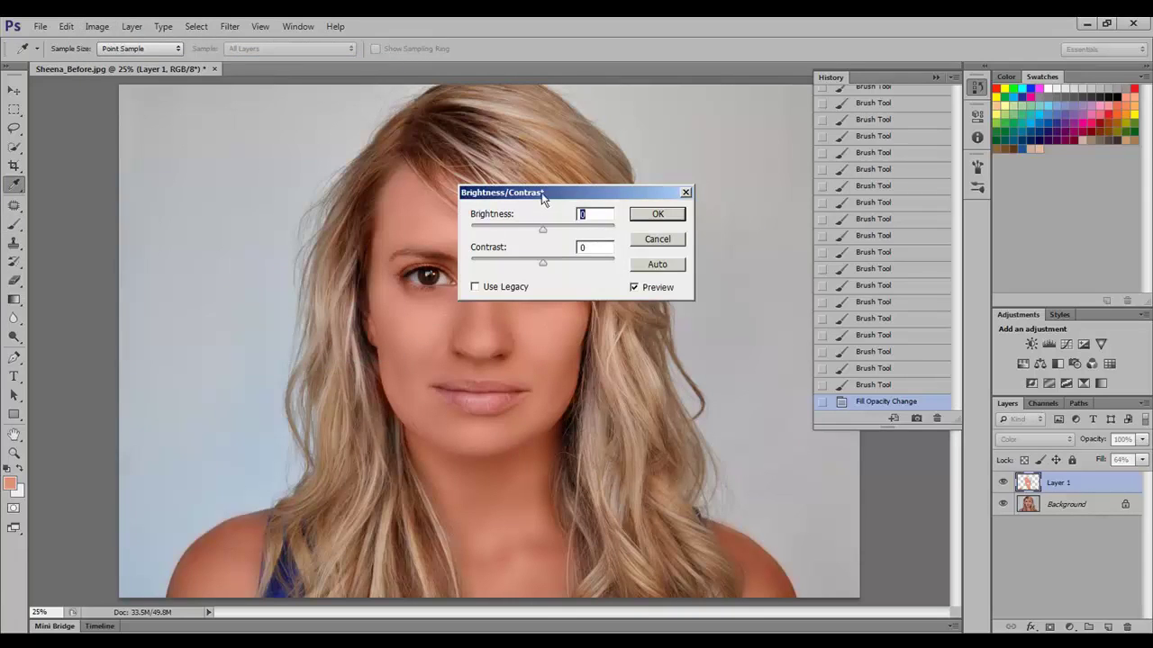
drag(543, 198, 712, 196)
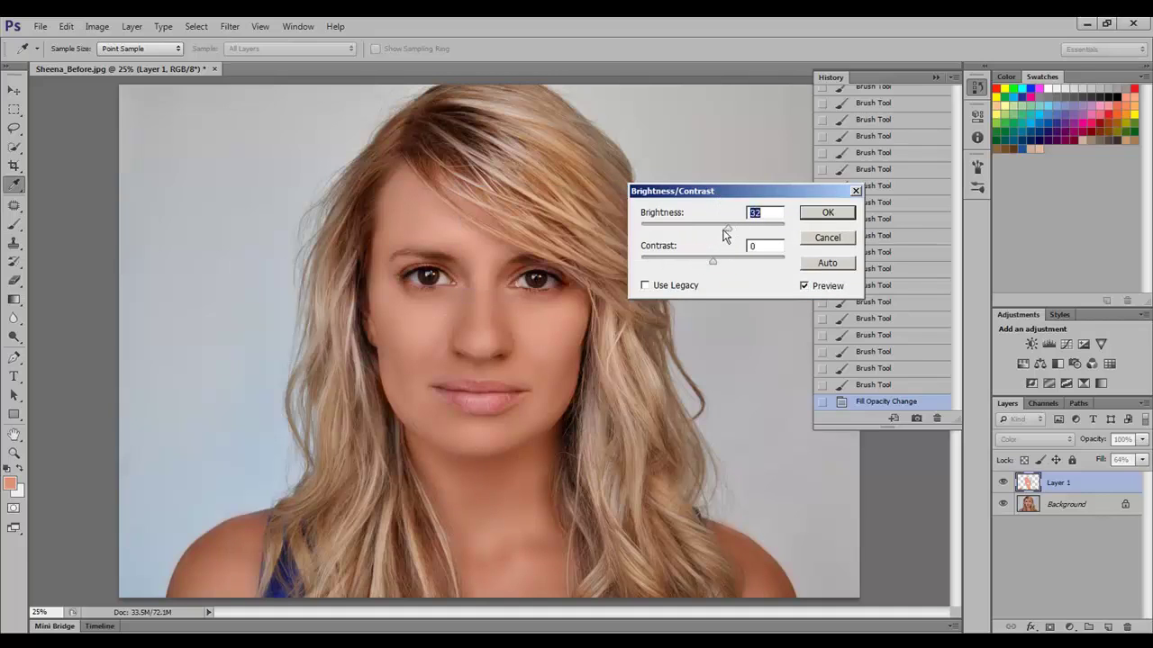
click(828, 216)
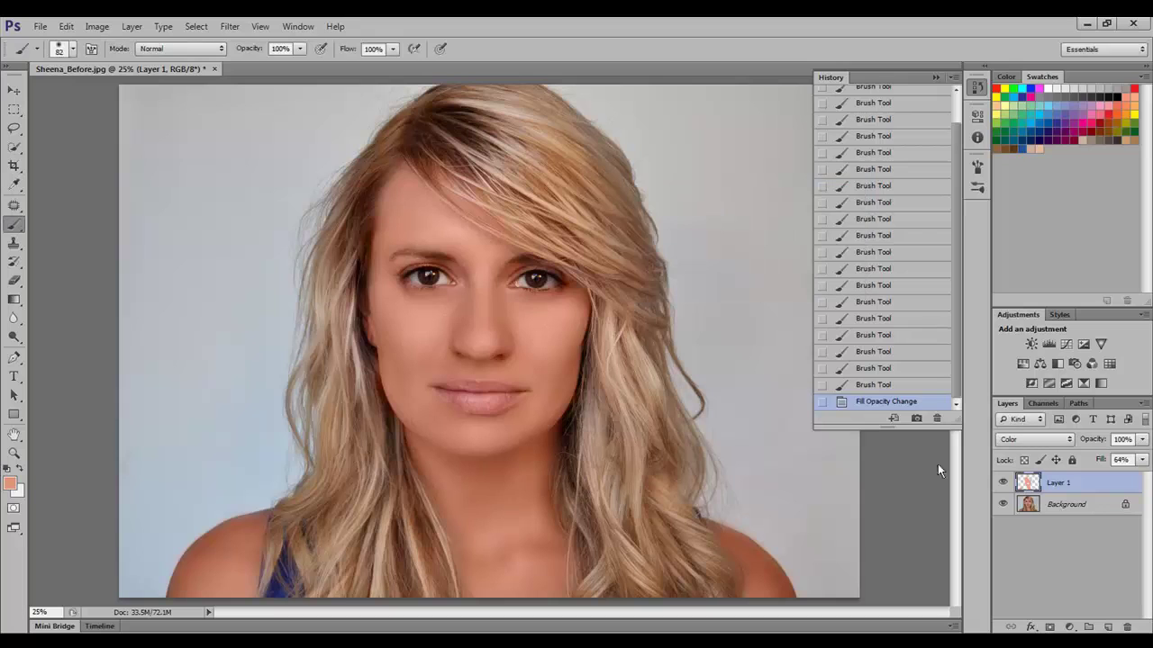
Copy the Layer 1 skin areas from the Background onto a new isolated layer.
ctrl+click(1032, 483)
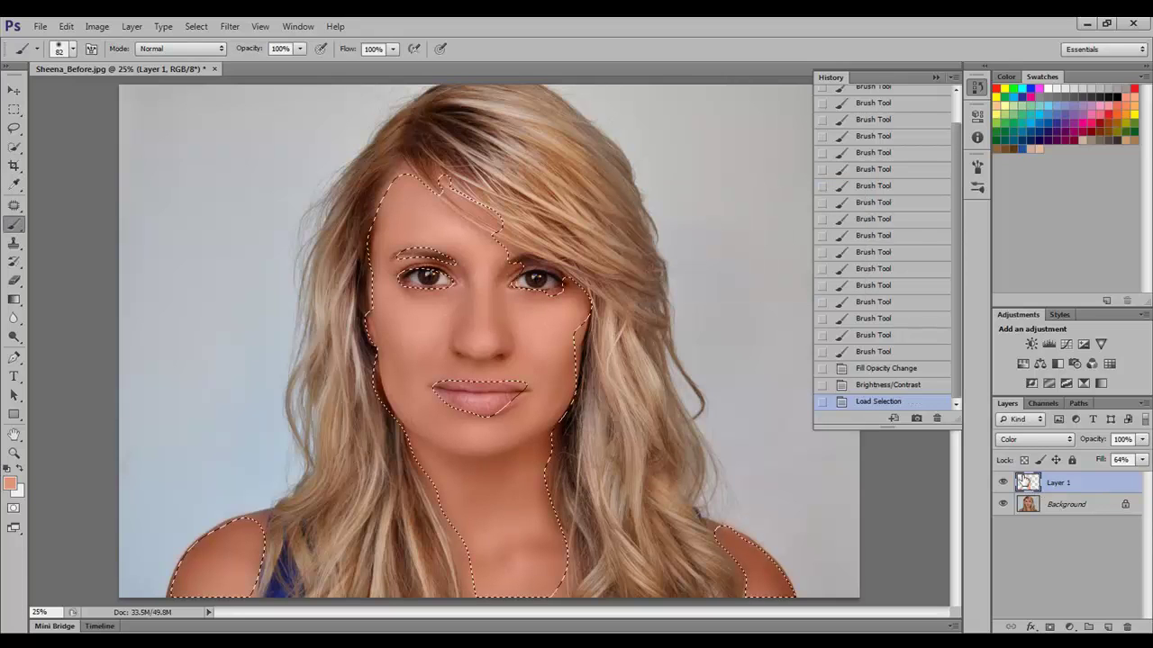
click(1089, 507)
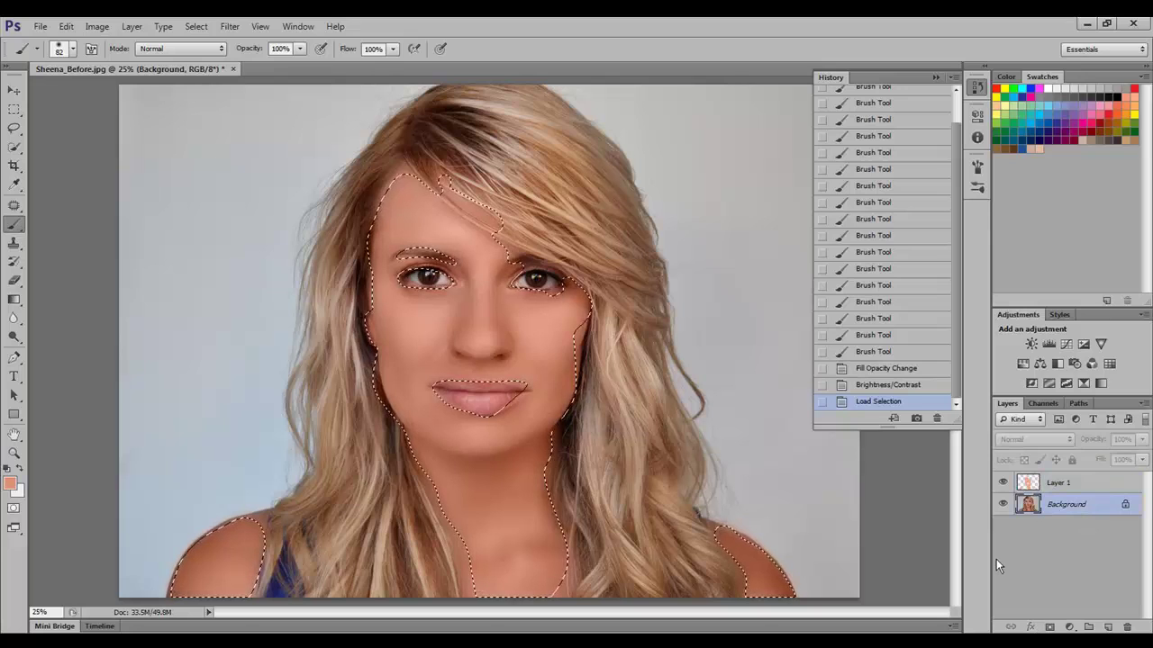
key(ctrl+j)
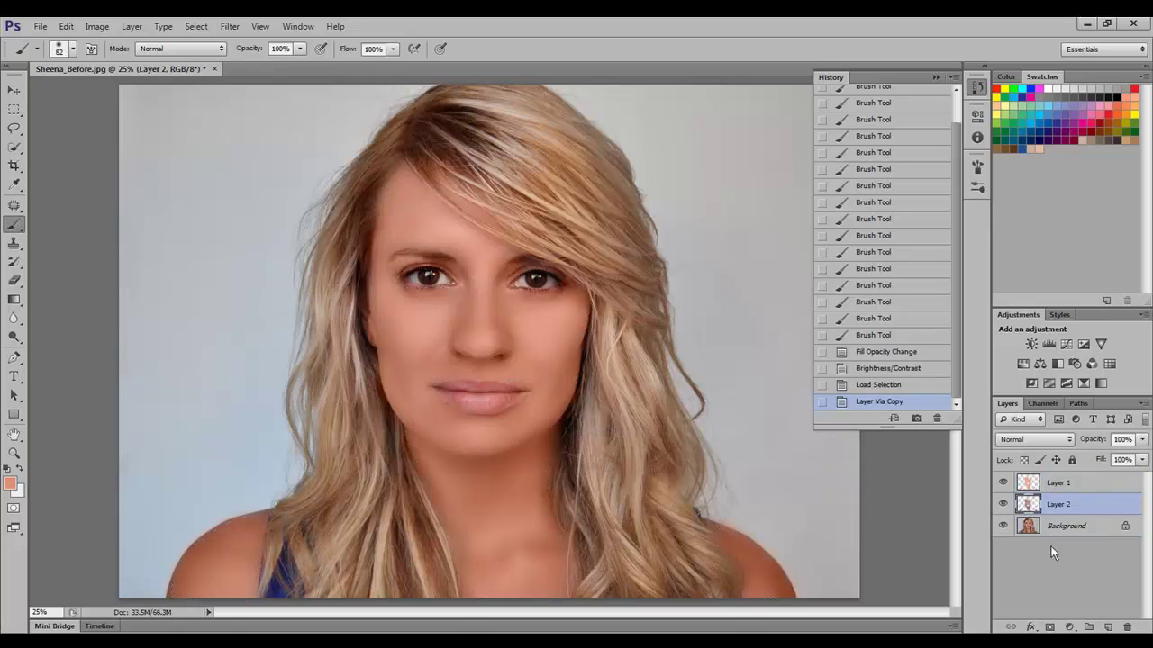
click(1003, 527)
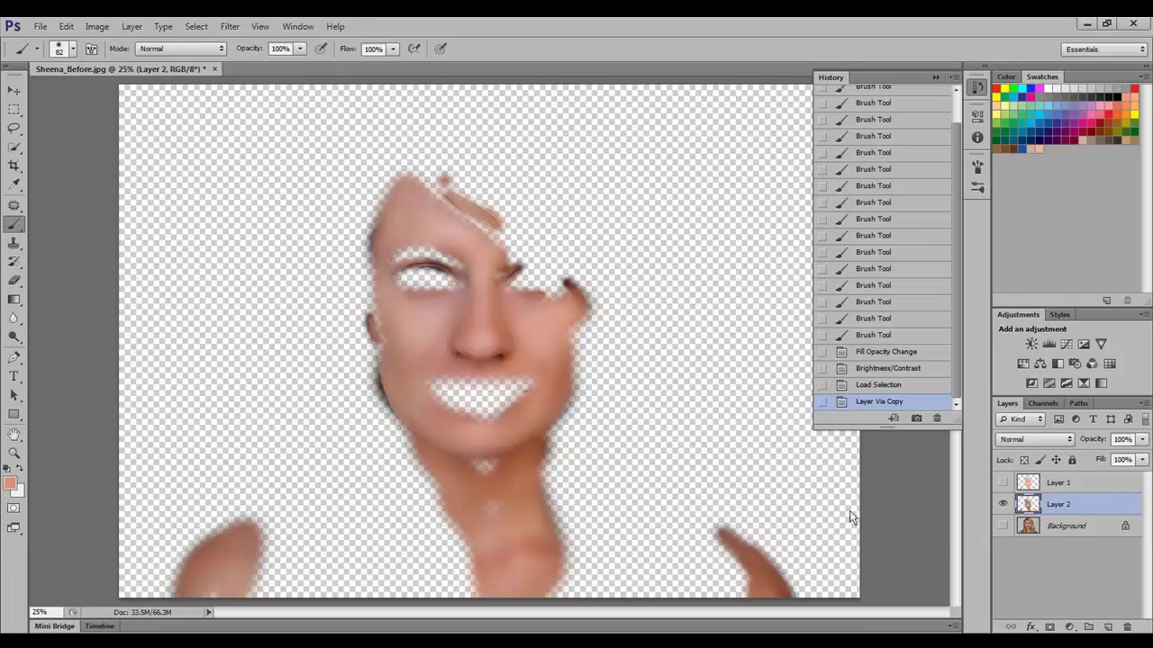
Brighten the skin copy's midtones with Levels and show all layers again.
key(ctrl+l)
drag(813, 326, 799, 326)
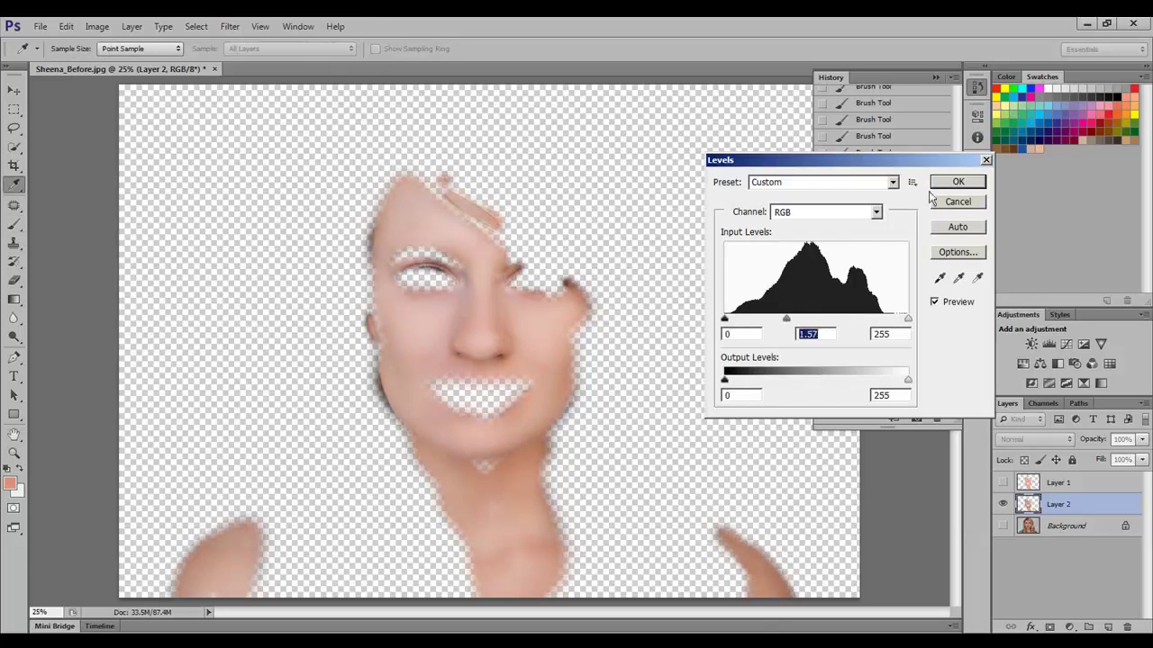
click(947, 185)
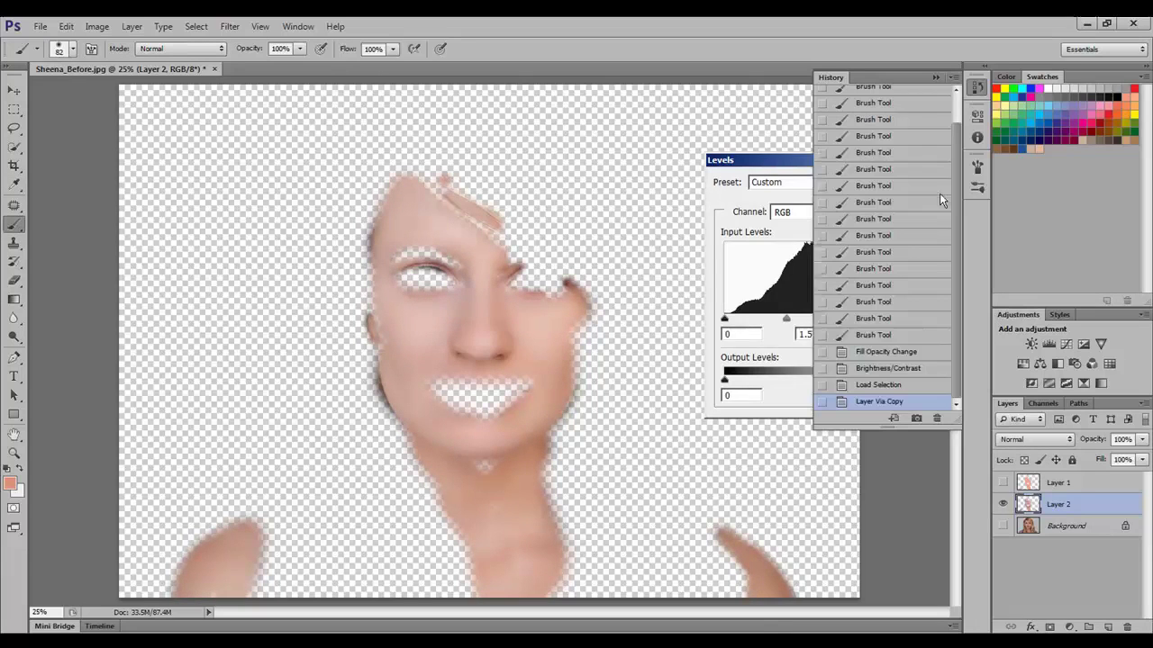
click(1003, 483)
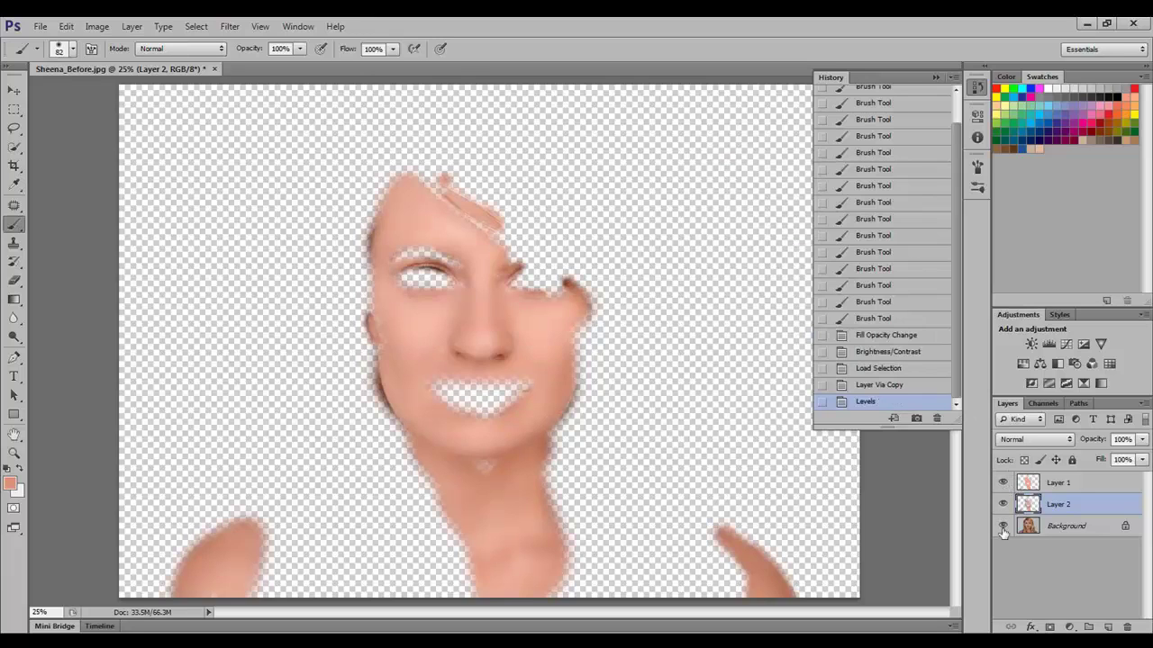
click(1003, 527)
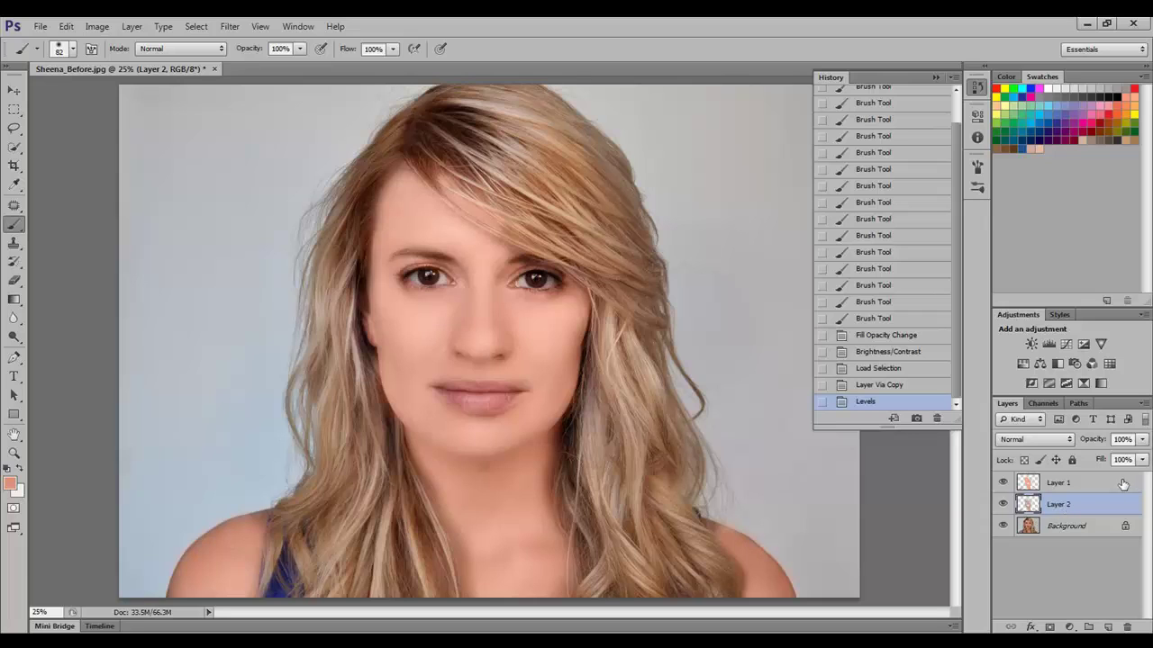
Lower the brightened skin layer's fill to 74% and inspect the face up close.
click(1139, 460)
drag(1124, 480, 1122, 477)
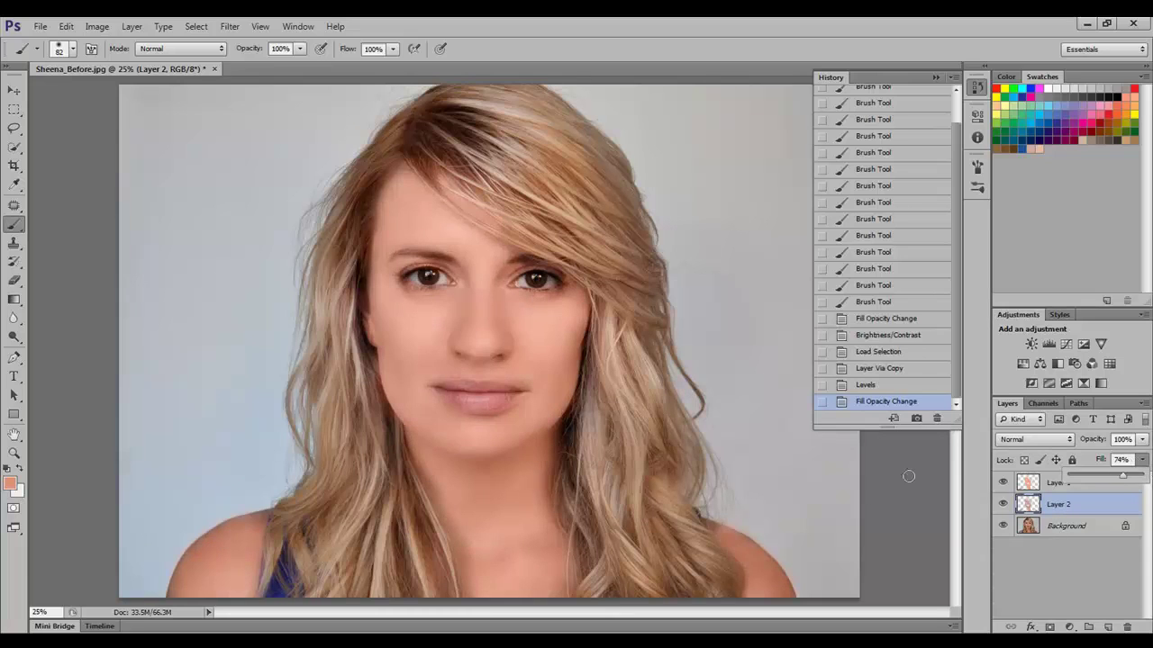
key(ctrl+plus)
key(ctrl+plus)
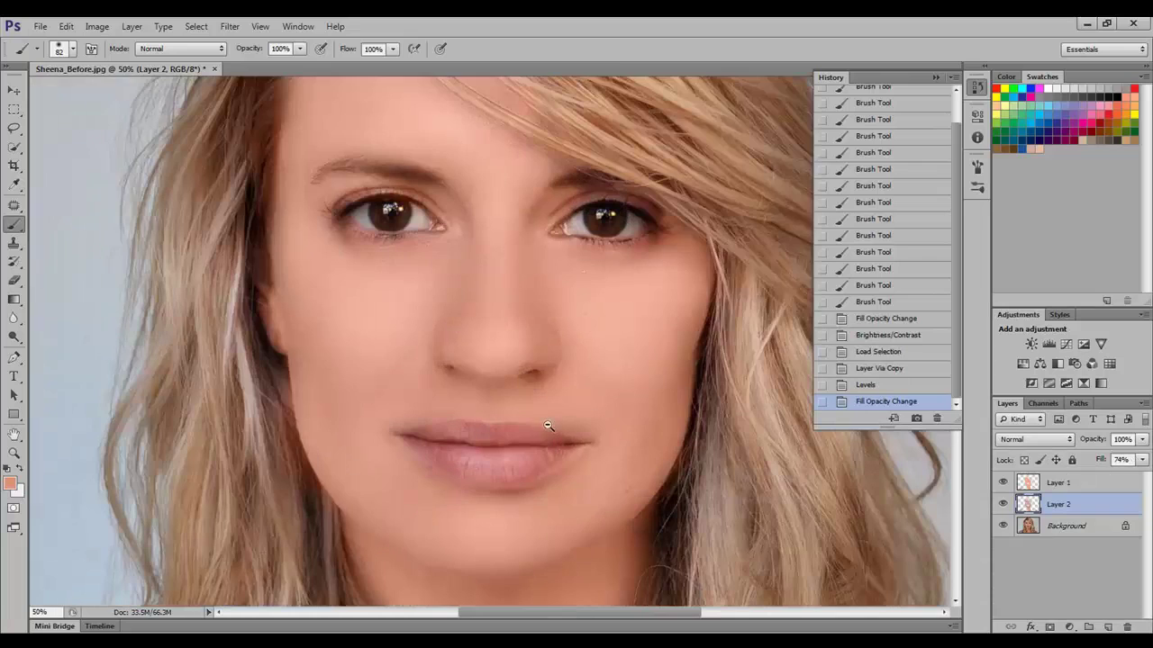
click(538, 348)
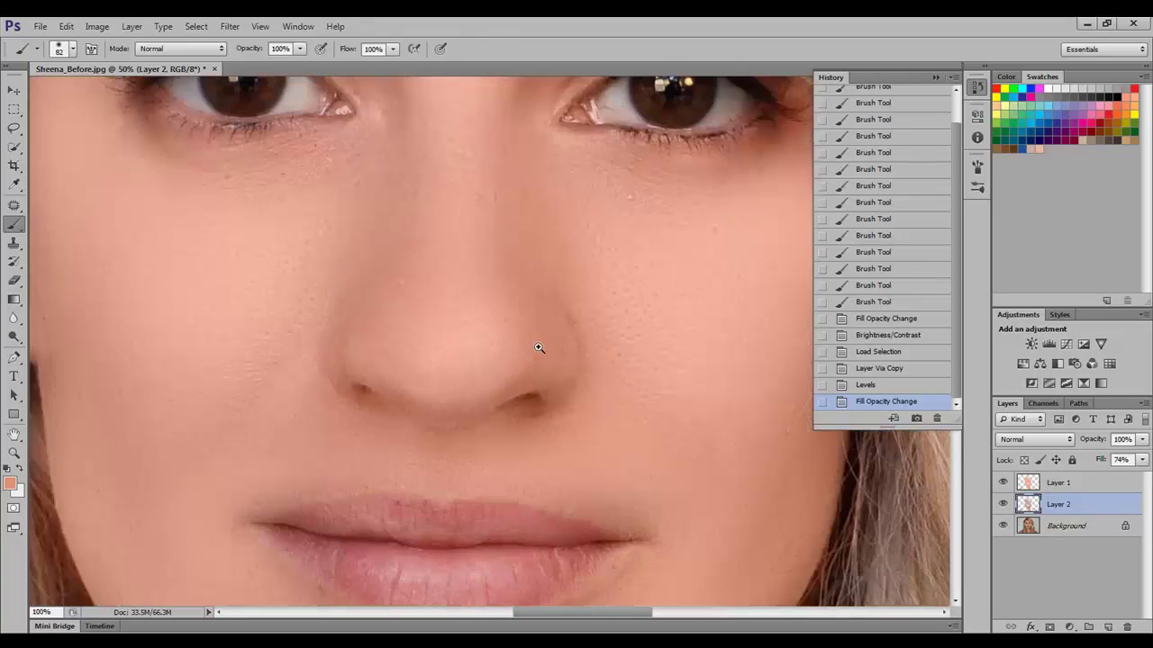
click(536, 353)
alt+click(540, 358)
alt+click(491, 329)
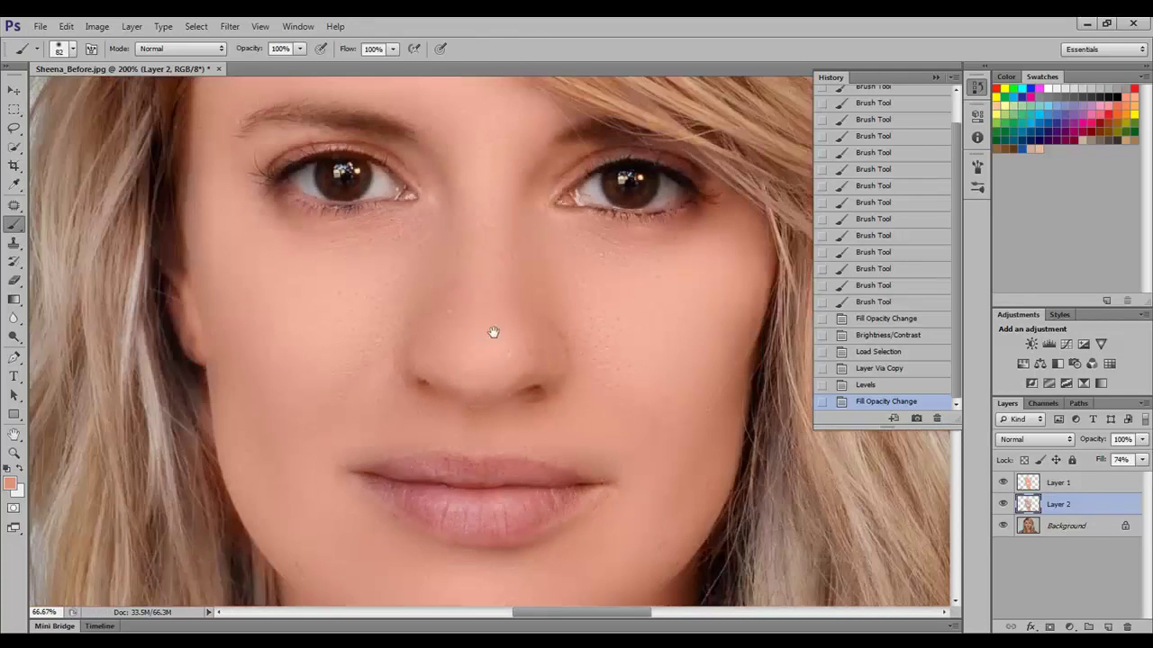
drag(492, 330, 507, 449)
alt+click(492, 427)
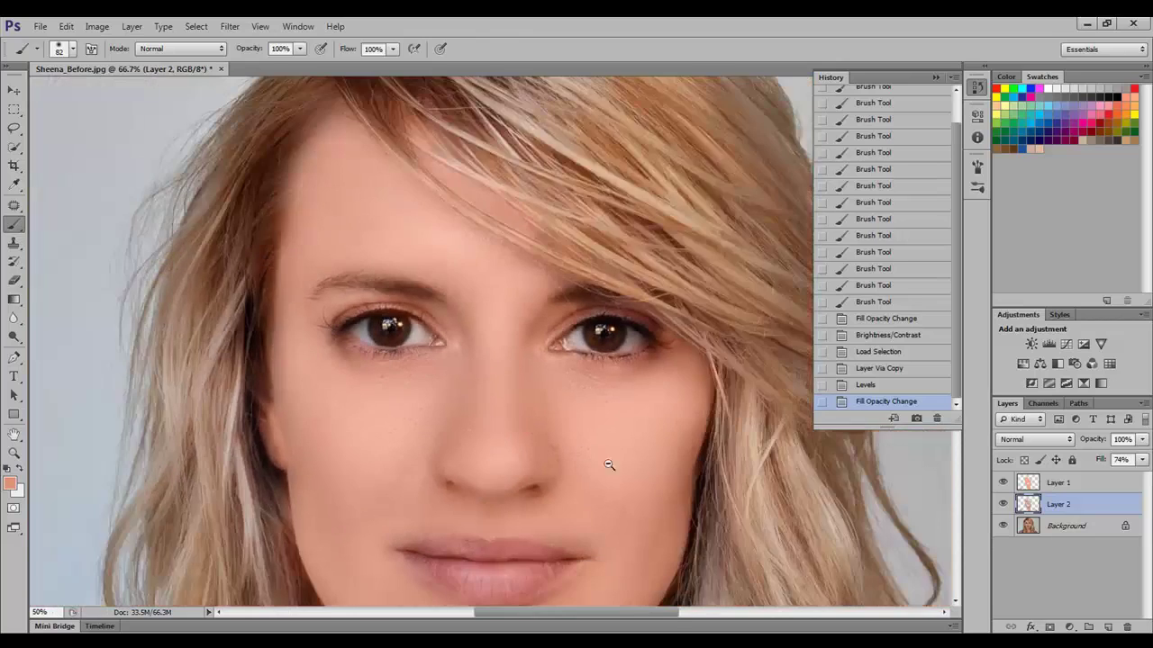
alt+click(607, 463)
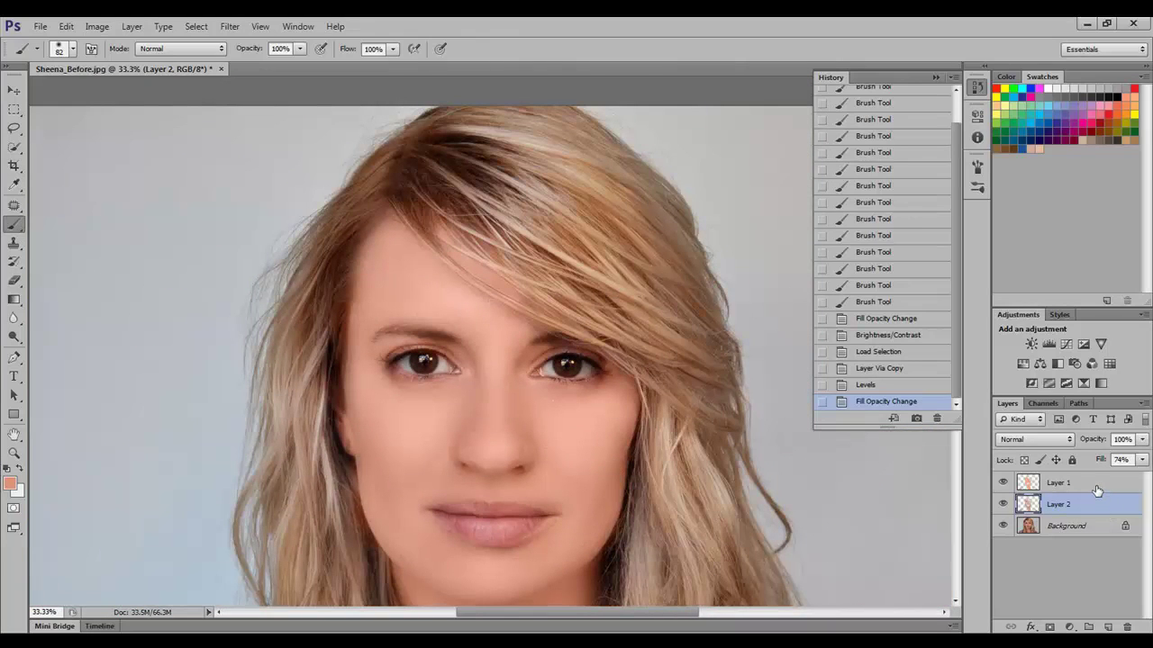
Flatten all layers into a single background and zoom out to fit.
click(1144, 404)
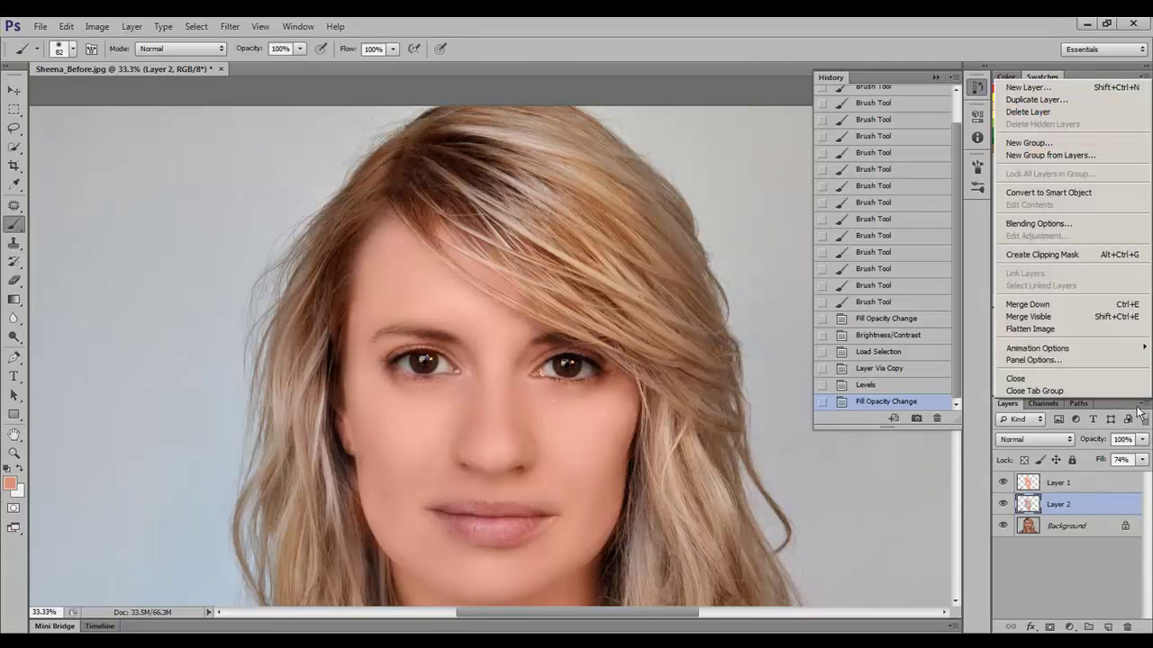
click(1029, 329)
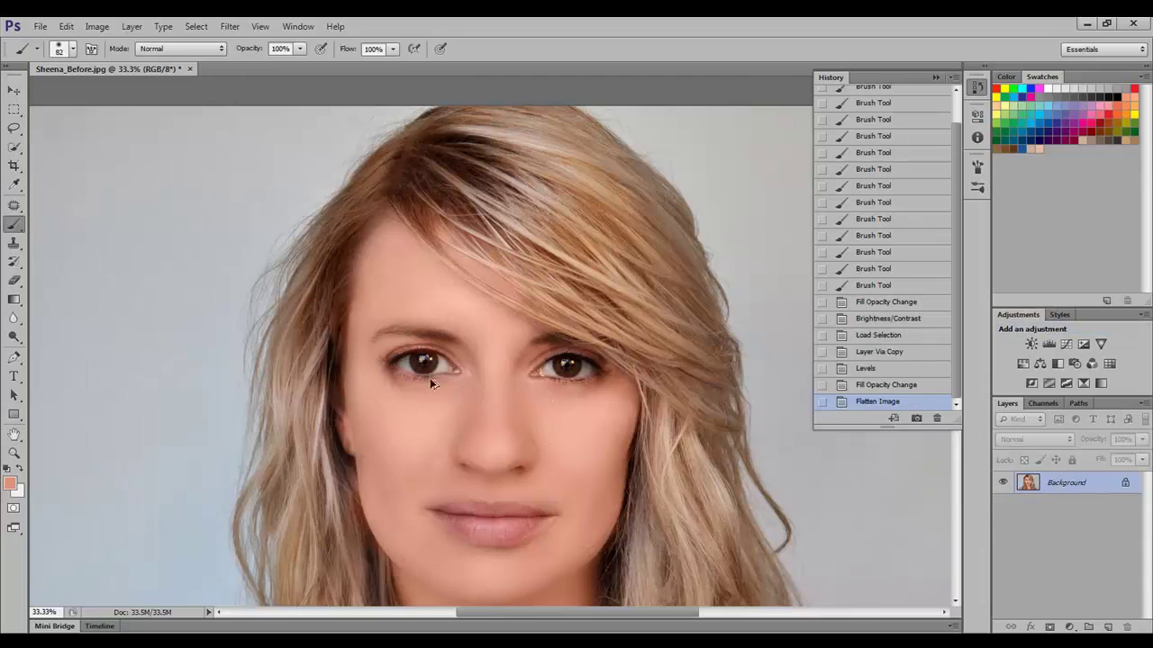
alt+click(467, 396)
alt+click(475, 432)
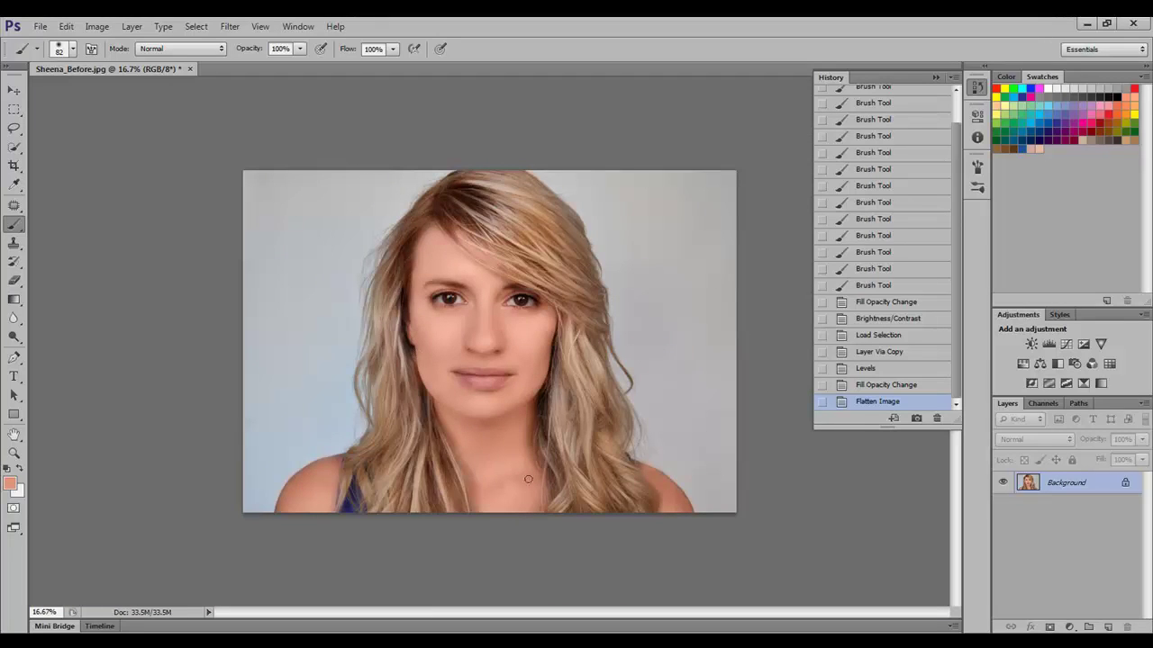
Start a Pen path at the left lip corner and trace along the upper lip edge.
click(229, 27)
mouse_move(237, 246)
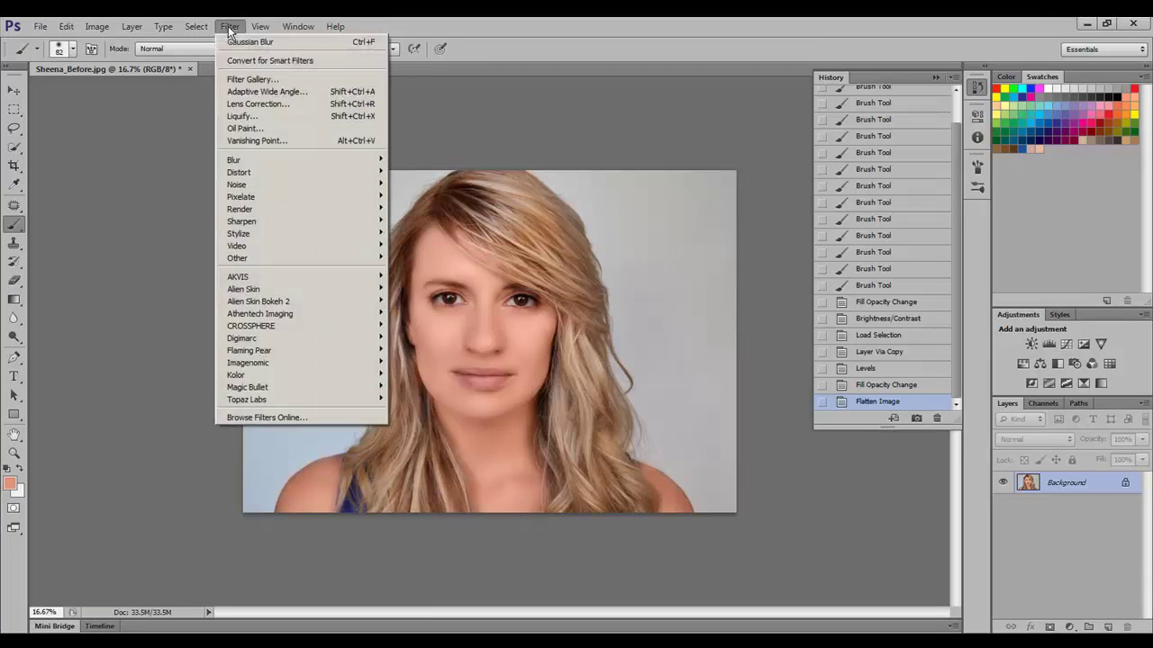
click(641, 69)
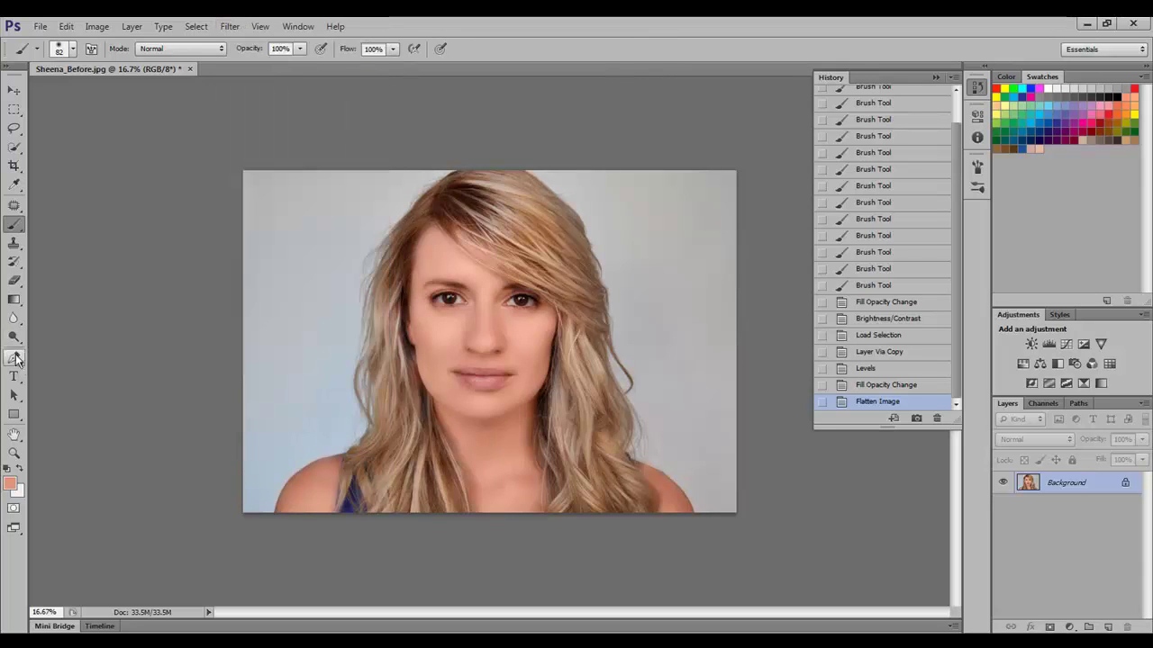
click(14, 357)
click(495, 404)
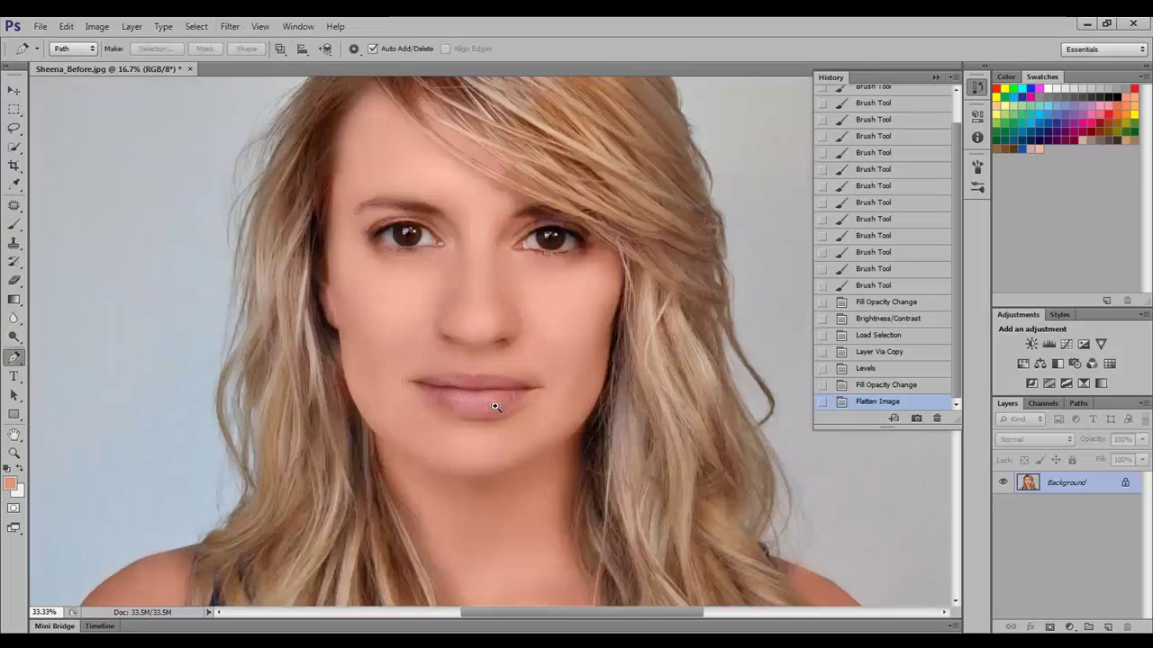
click(495, 404)
click(368, 372)
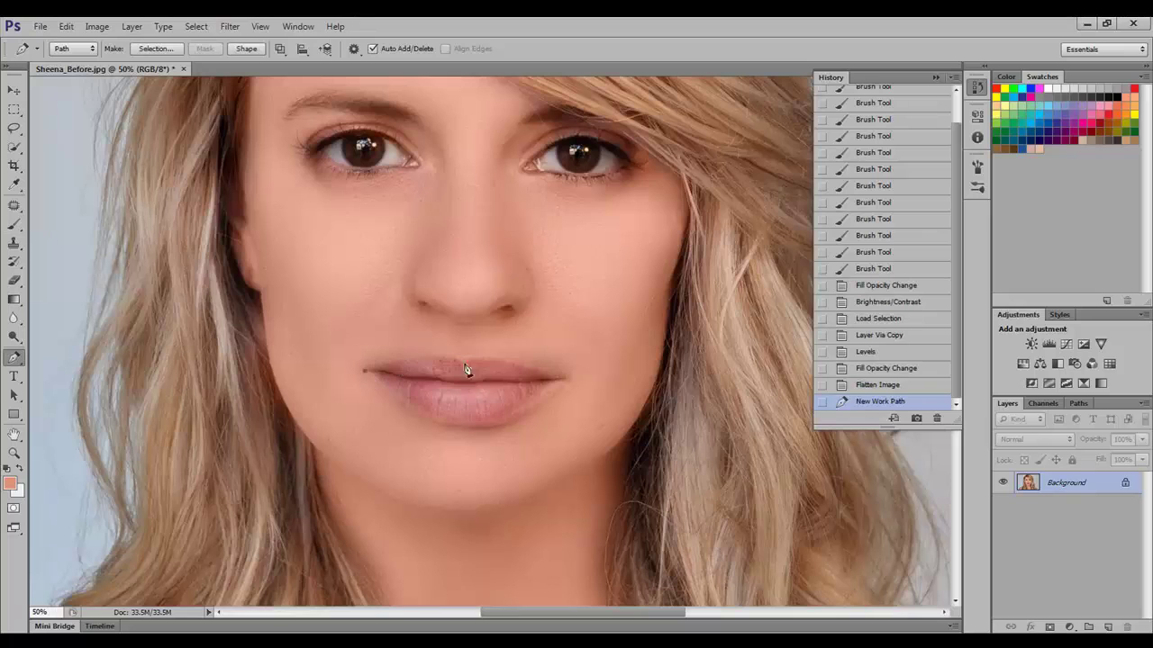
click(467, 369)
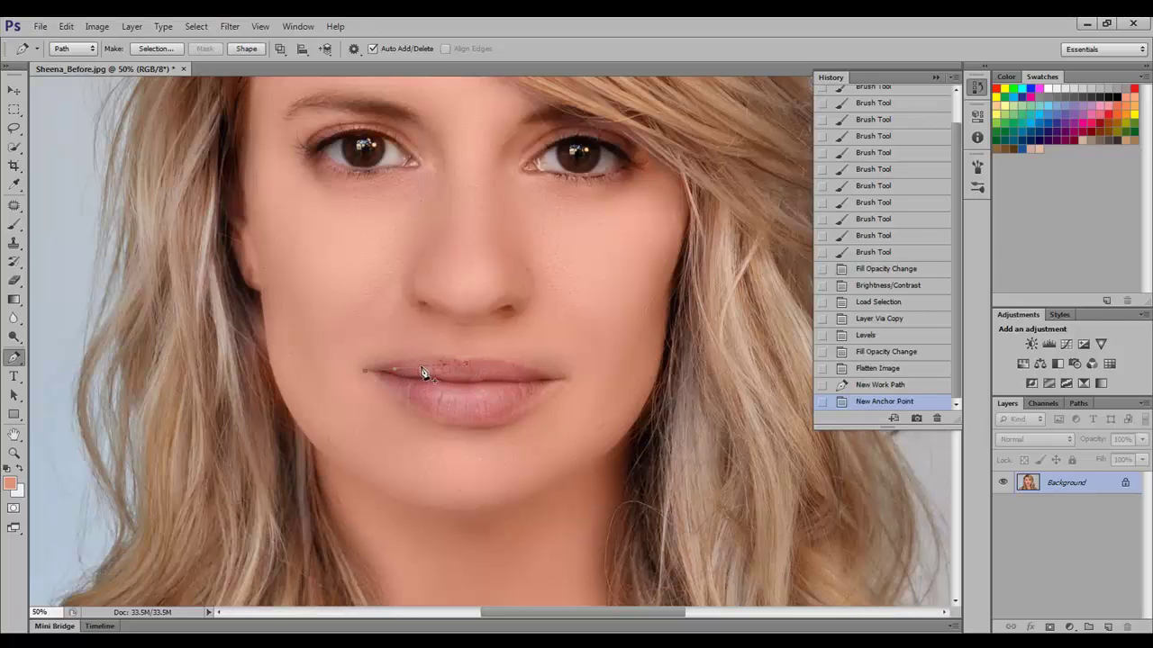
click(419, 362)
drag(420, 358, 421, 354)
Continue the upper lip outline to the right corner with a dip at the centre.
click(451, 367)
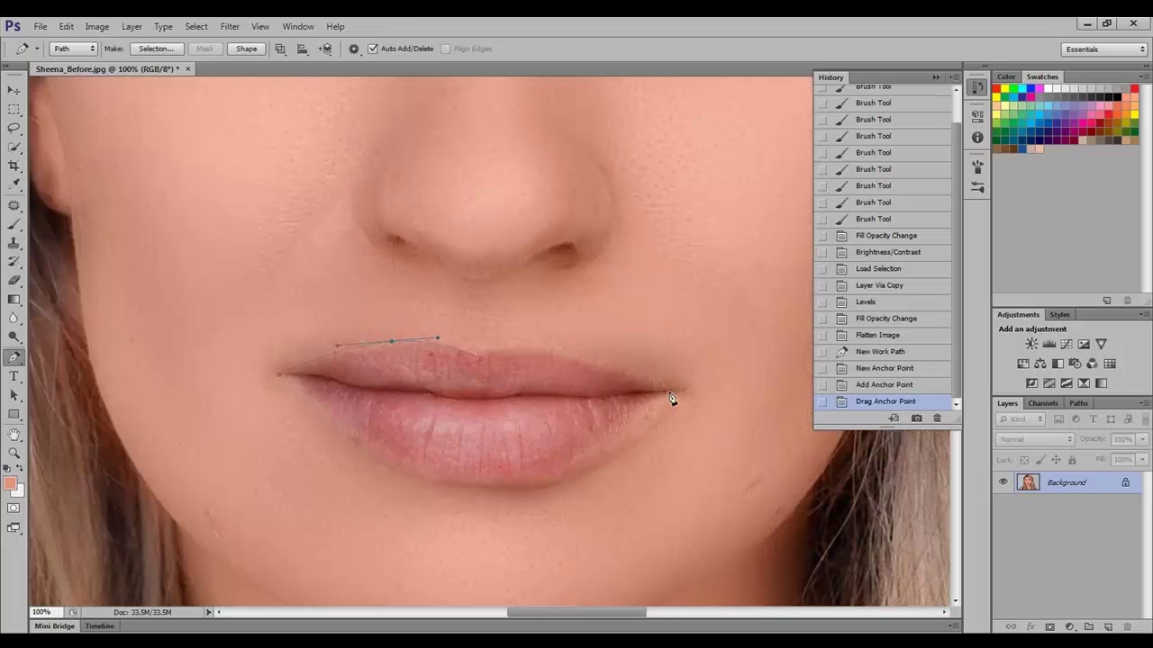
drag(668, 391, 675, 401)
click(580, 377)
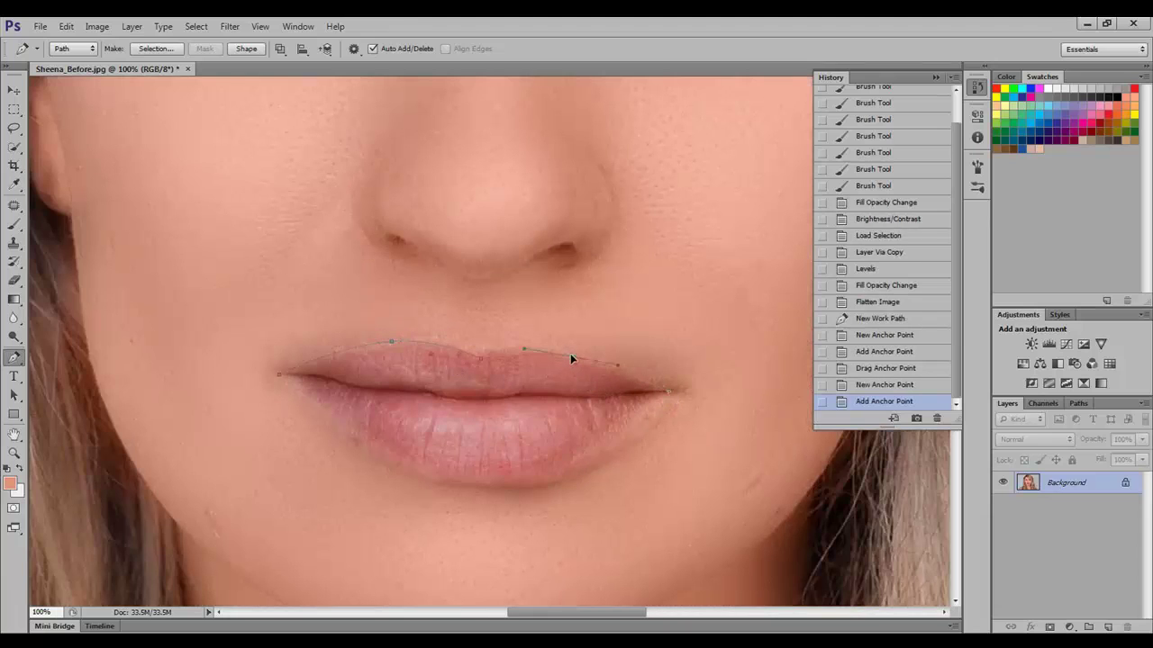
drag(570, 358, 571, 356)
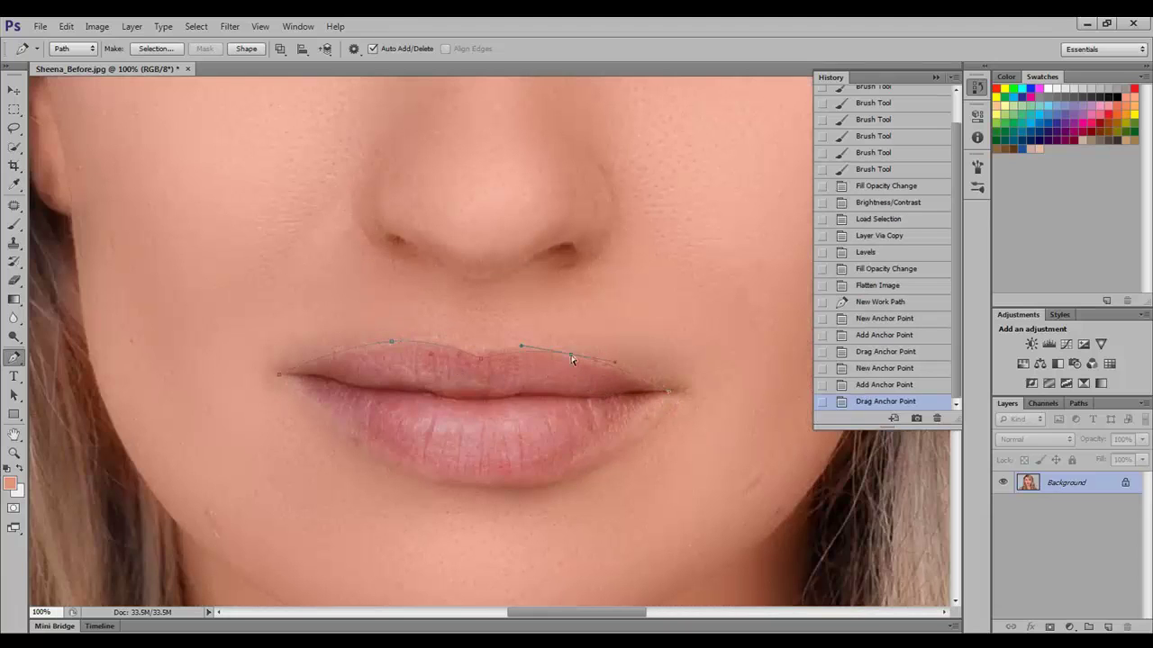
alt+click(493, 357)
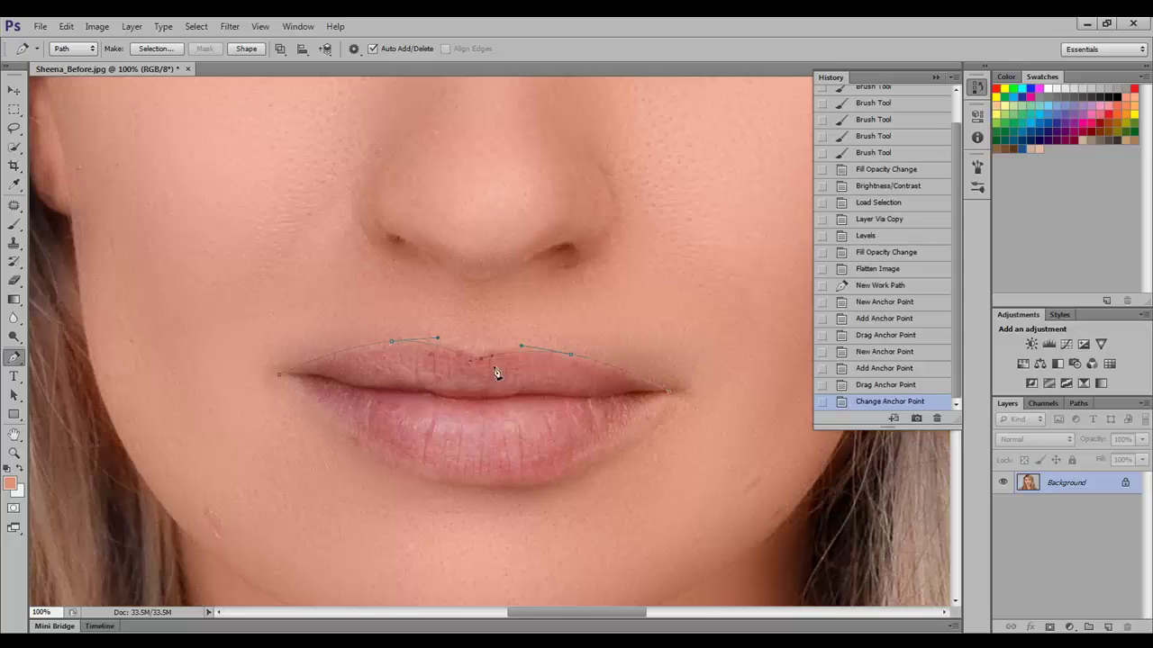
Trace the lower lip edge and close the path at the left corner.
click(466, 478)
click(559, 439)
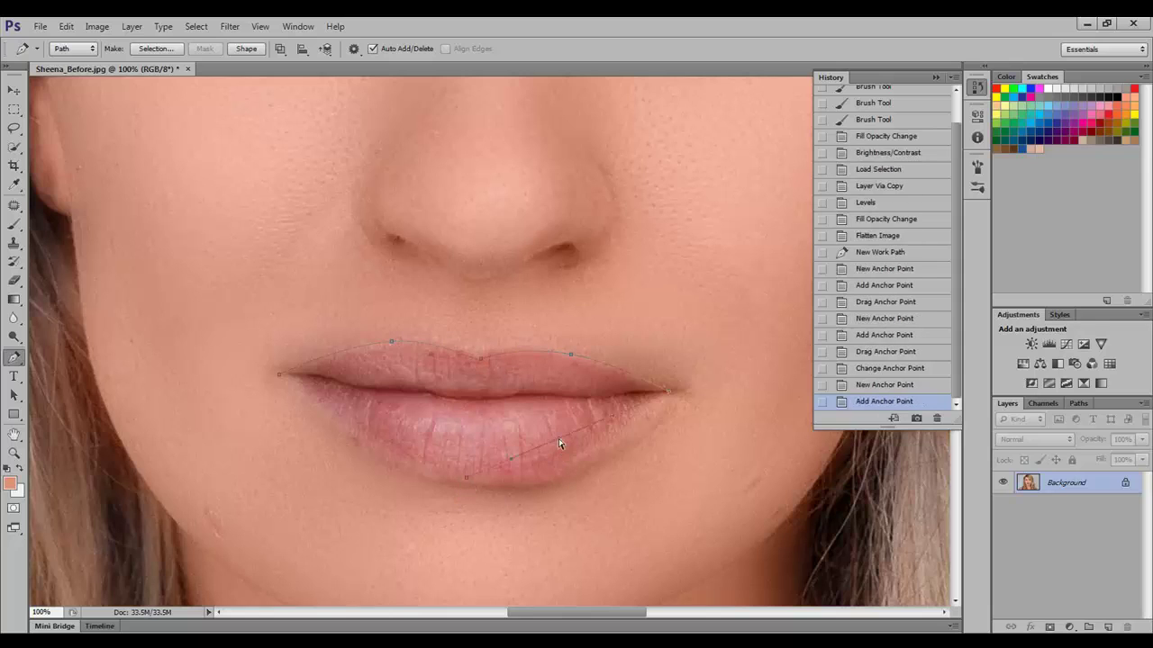
drag(566, 460, 565, 461)
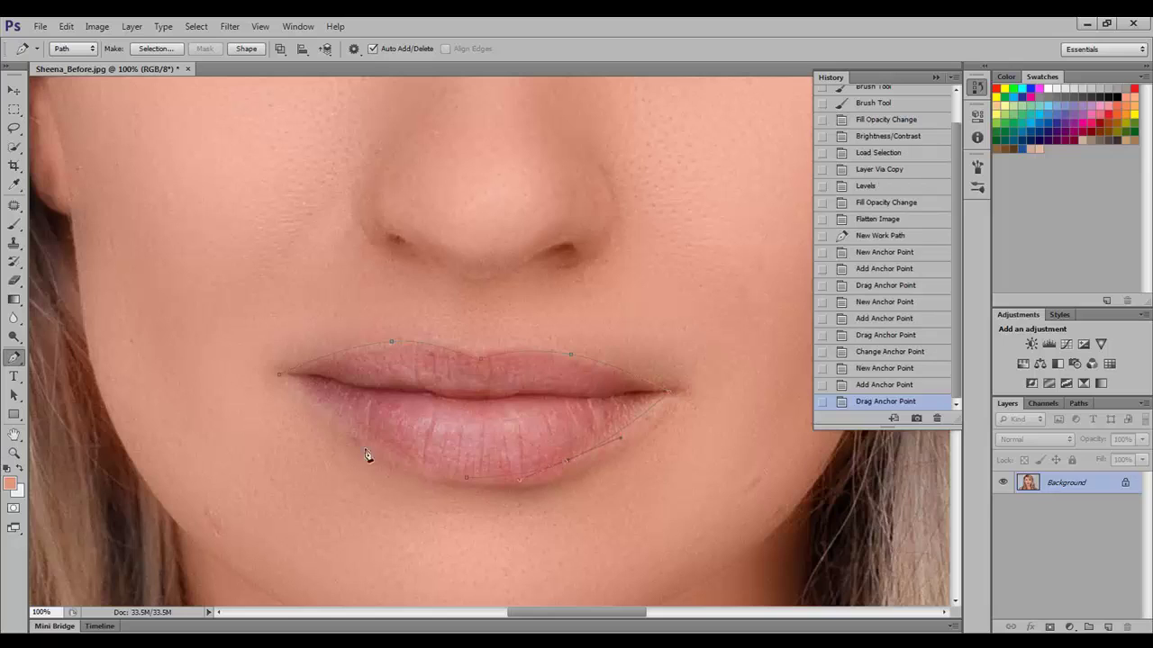
click(280, 380)
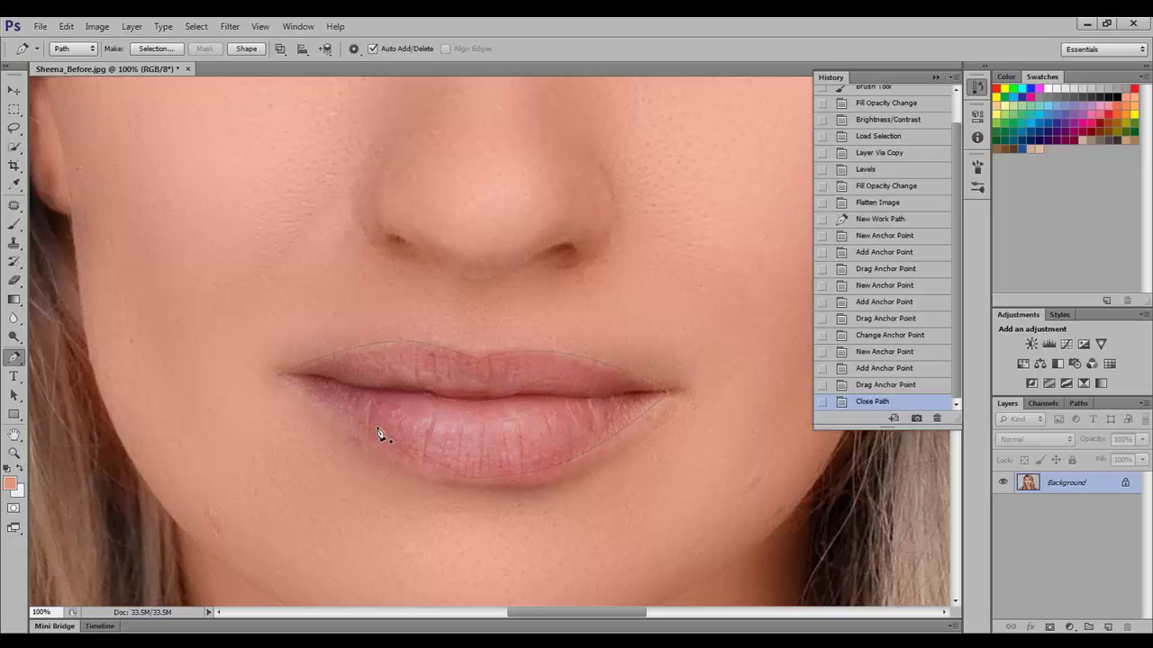
click(379, 435)
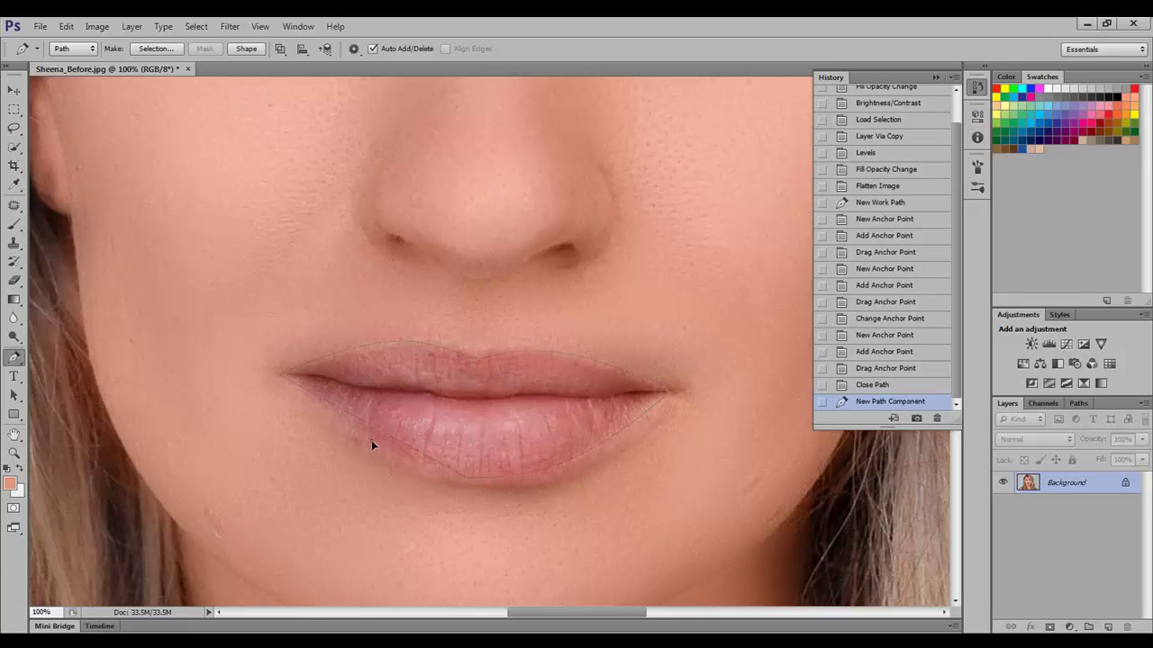
drag(371, 439, 376, 435)
key(ctrl+z)
key(ctrl+alt+z)
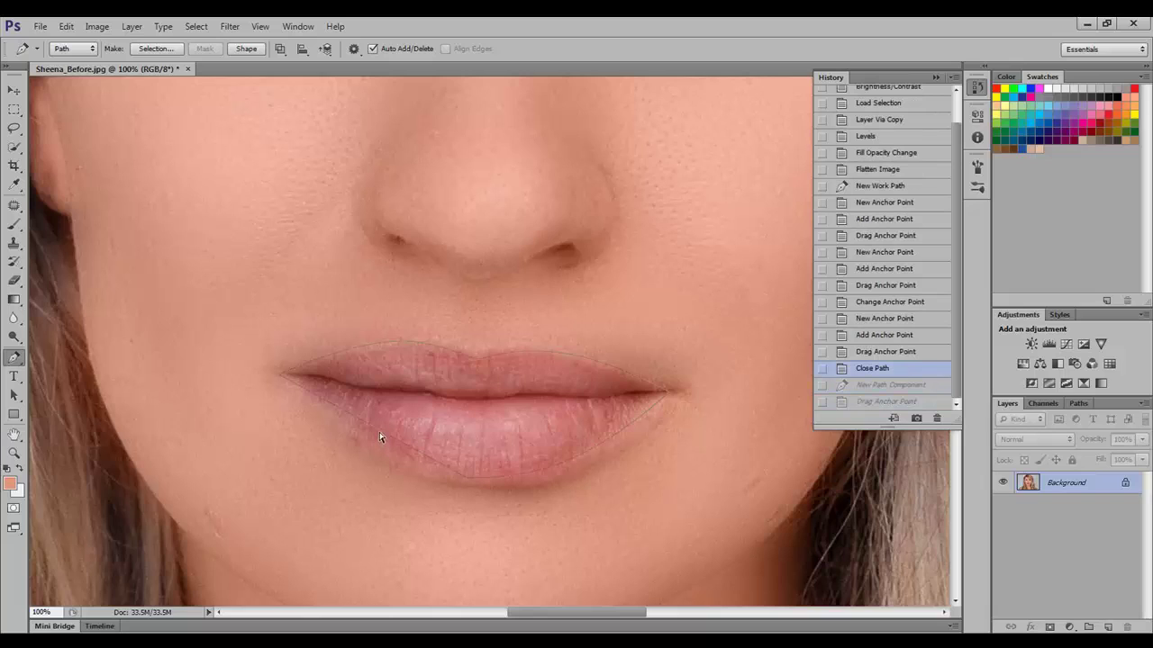
click(381, 437)
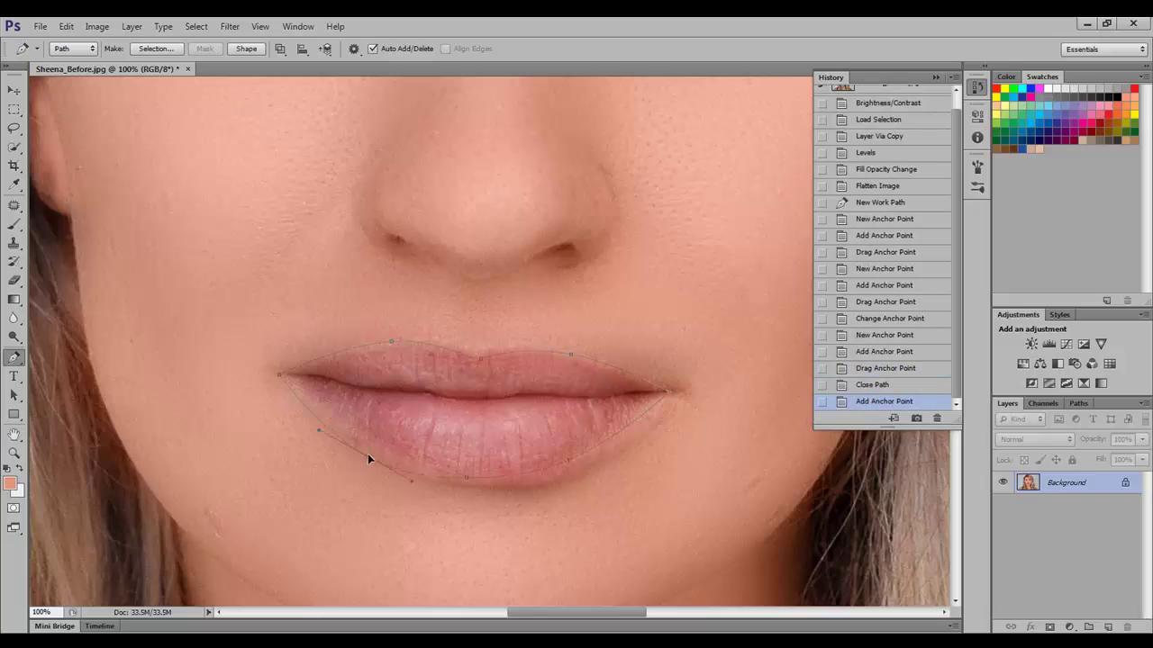
drag(373, 444, 371, 450)
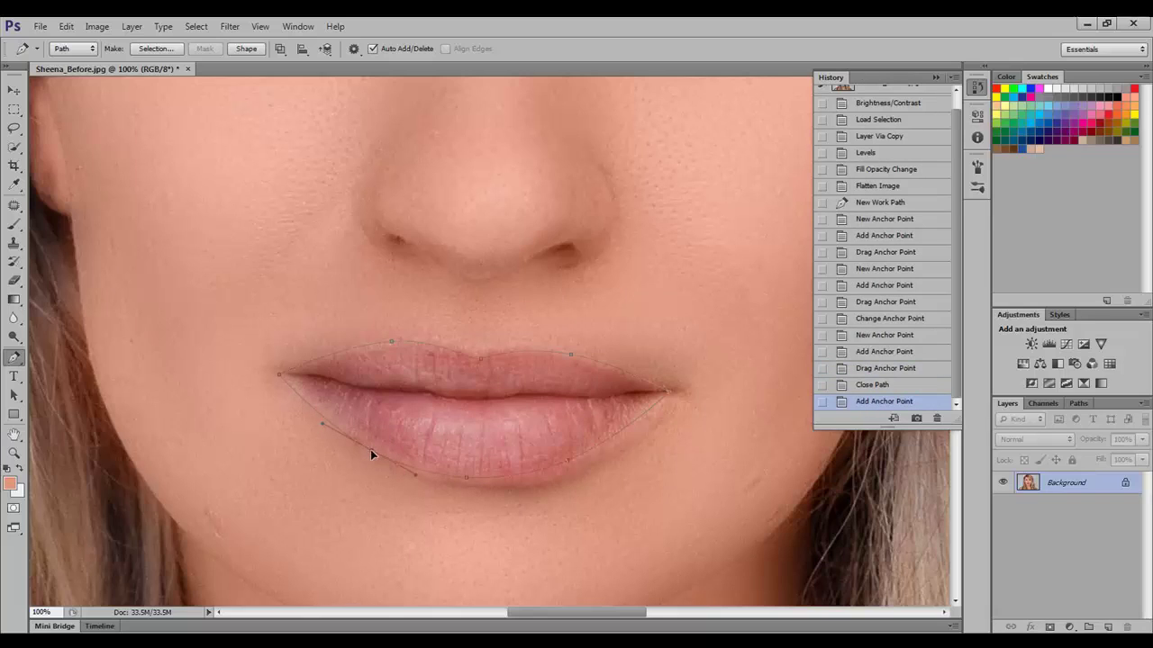
Convert both lip corners to sharp points and fine-tune the left corner.
alt+click(279, 373)
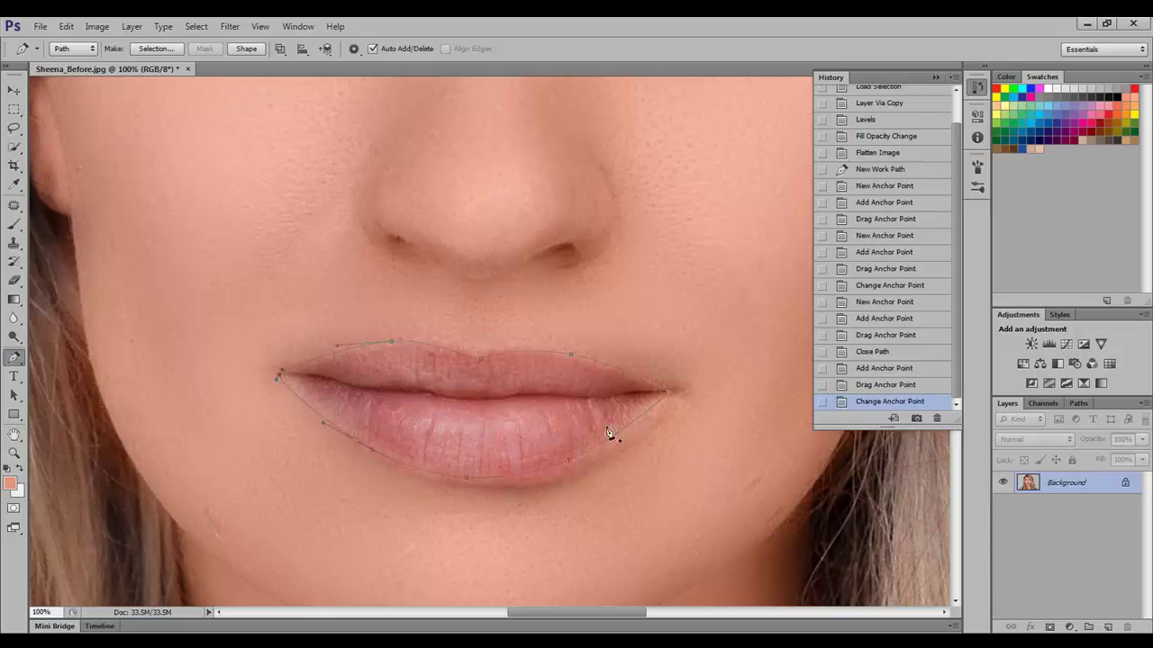
ctrl+click(669, 395)
alt+click(667, 401)
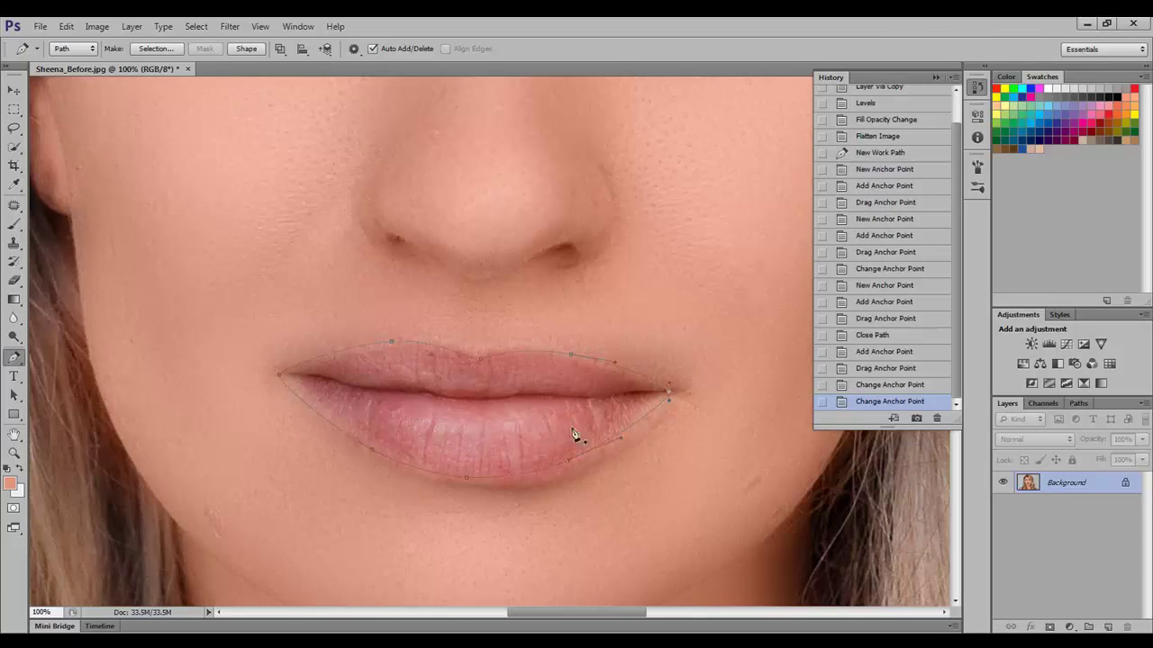
ctrl+click(280, 376)
drag(283, 380, 284, 382)
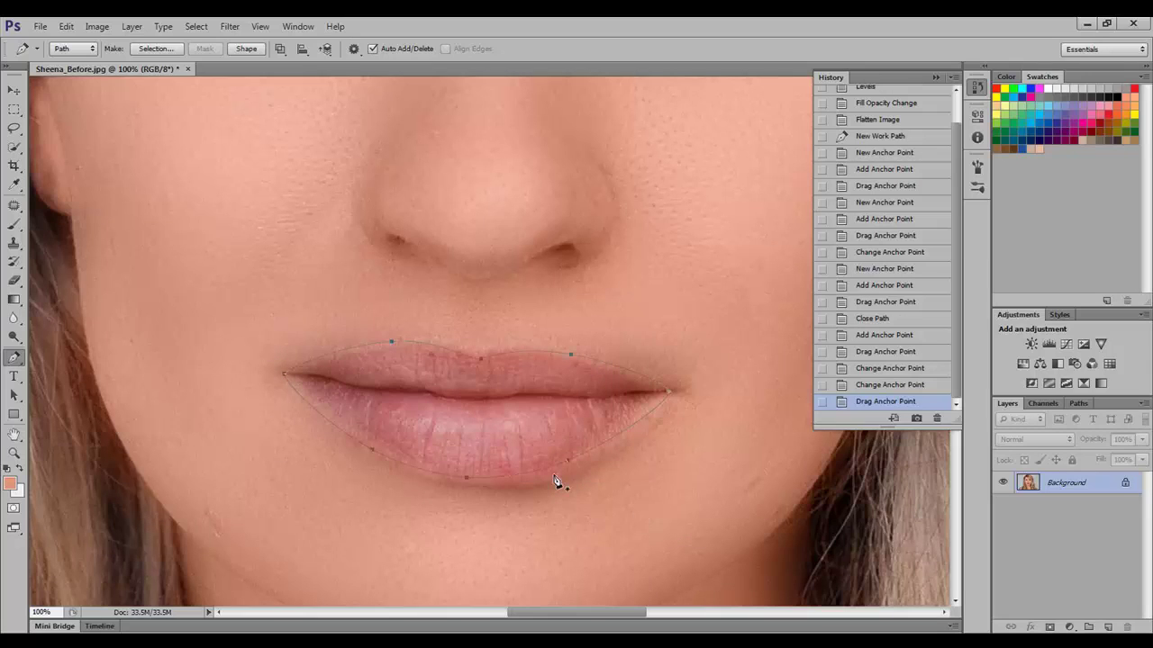
Make a 4-pixel feathered selection from the lip path and copy it to a new layer.
right_click(526, 415)
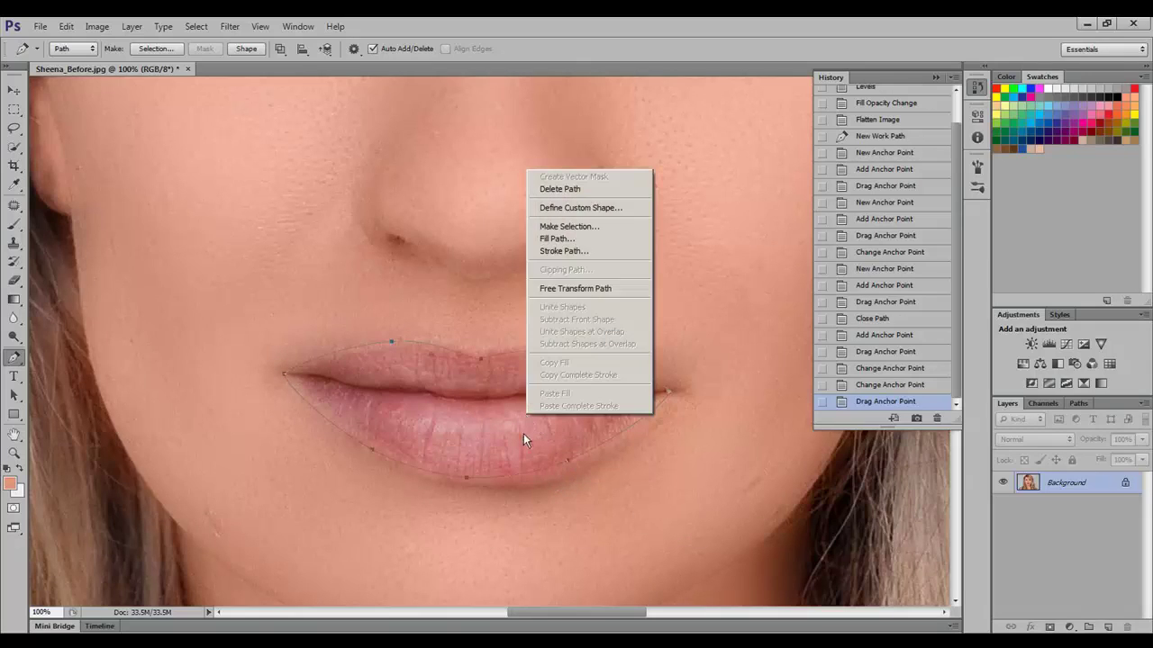
click(603, 233)
text(4)
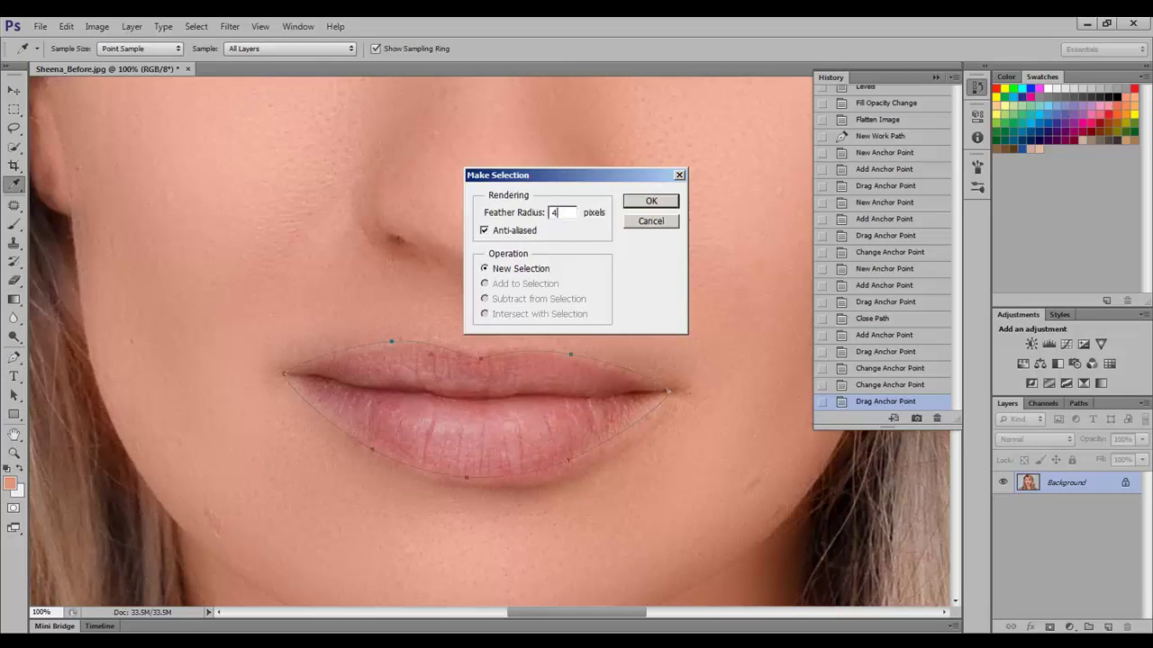
click(657, 206)
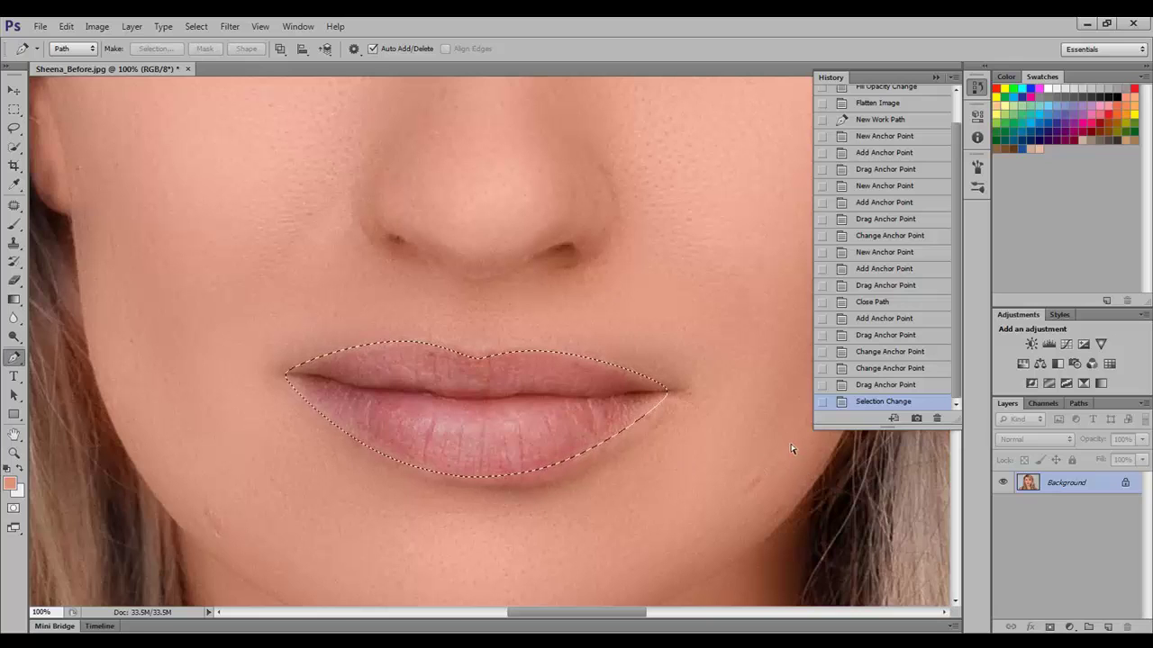
key(ctrl+j)
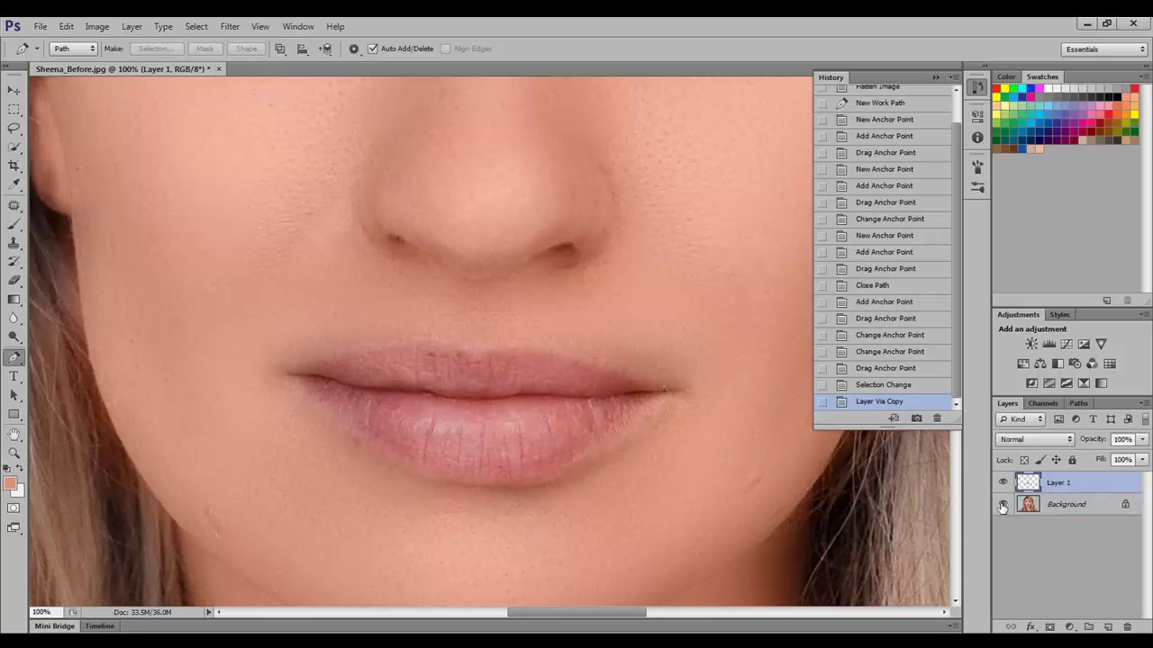
Check the copied lips layer, then give it a pink Color Balance shift of +38, -36, +17.
click(1002, 504)
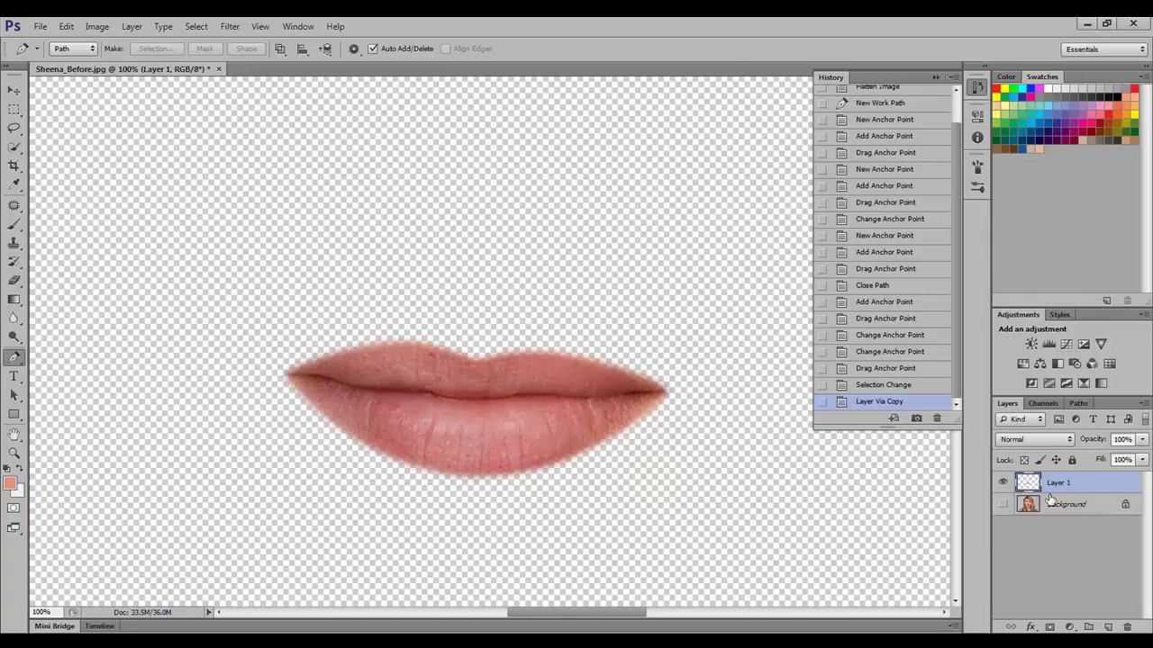
click(1002, 504)
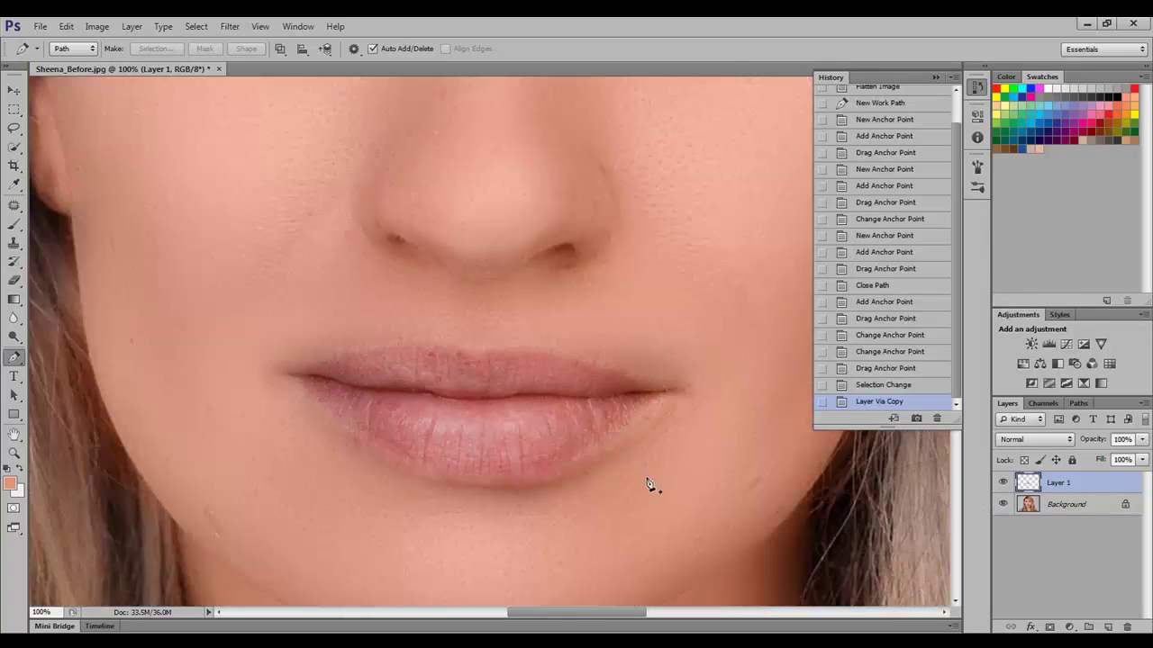
key(ctrl+b)
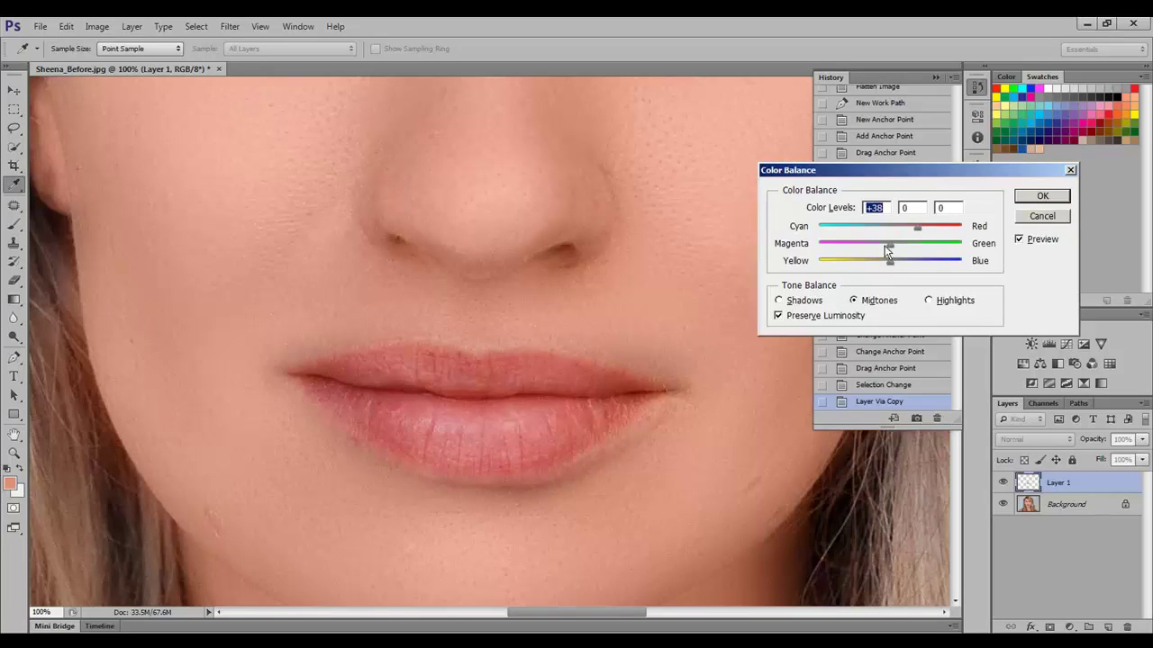
mouse_move(889, 245)
mouse_down()
mouse_move(865, 250)
mouse_move(902, 266)
mouse_up()
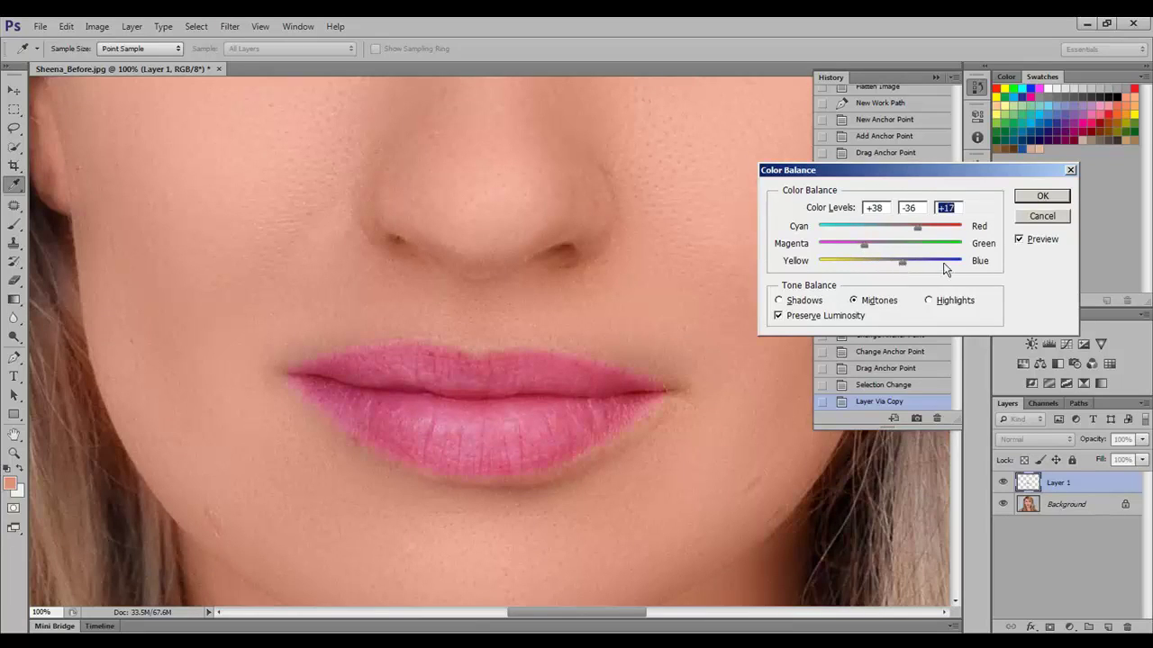
click(1036, 203)
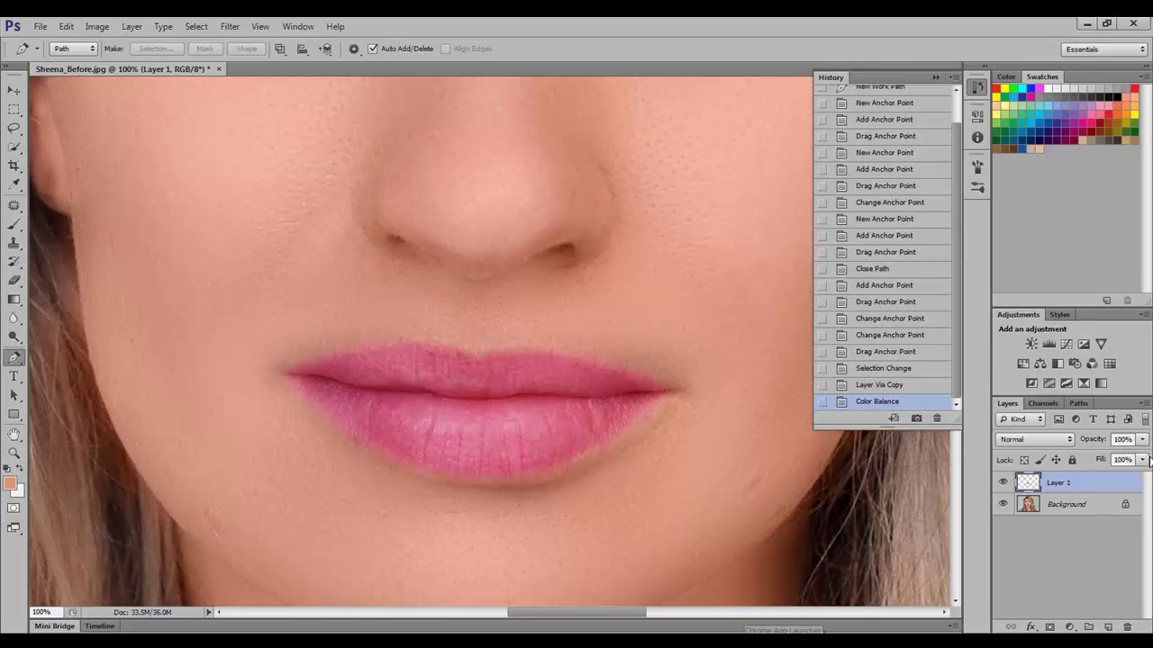
Lower the pink lips layer's fill to 56% and zoom out to review the face.
click(1142, 459)
drag(1133, 477, 1112, 480)
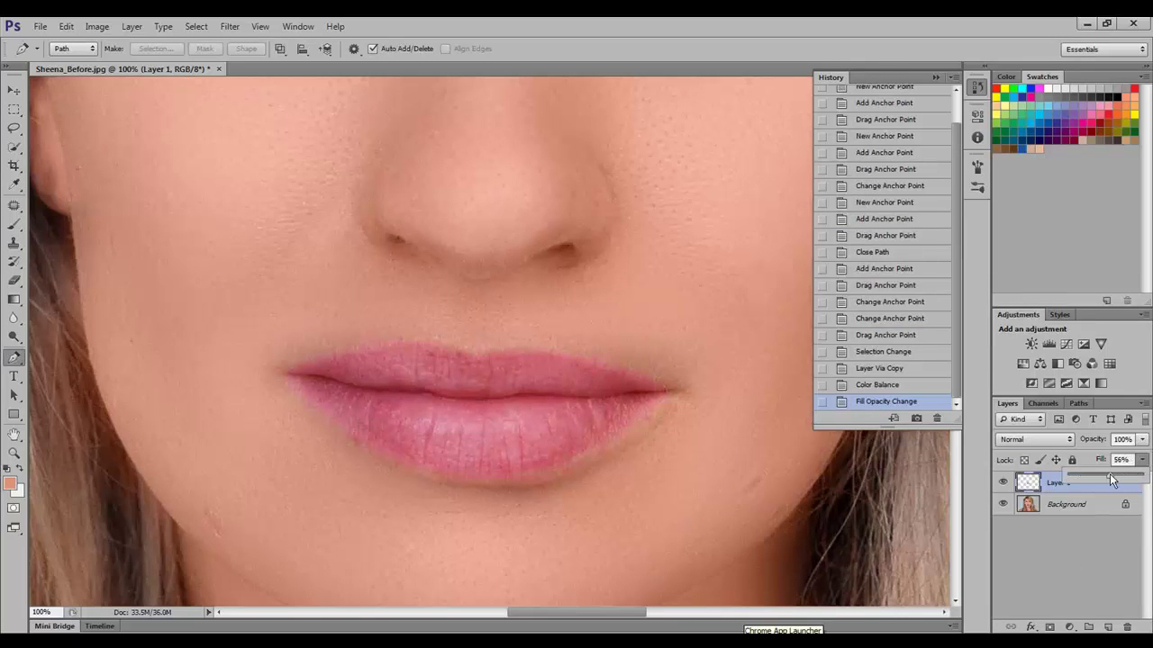
alt+click(565, 364)
alt+click(577, 359)
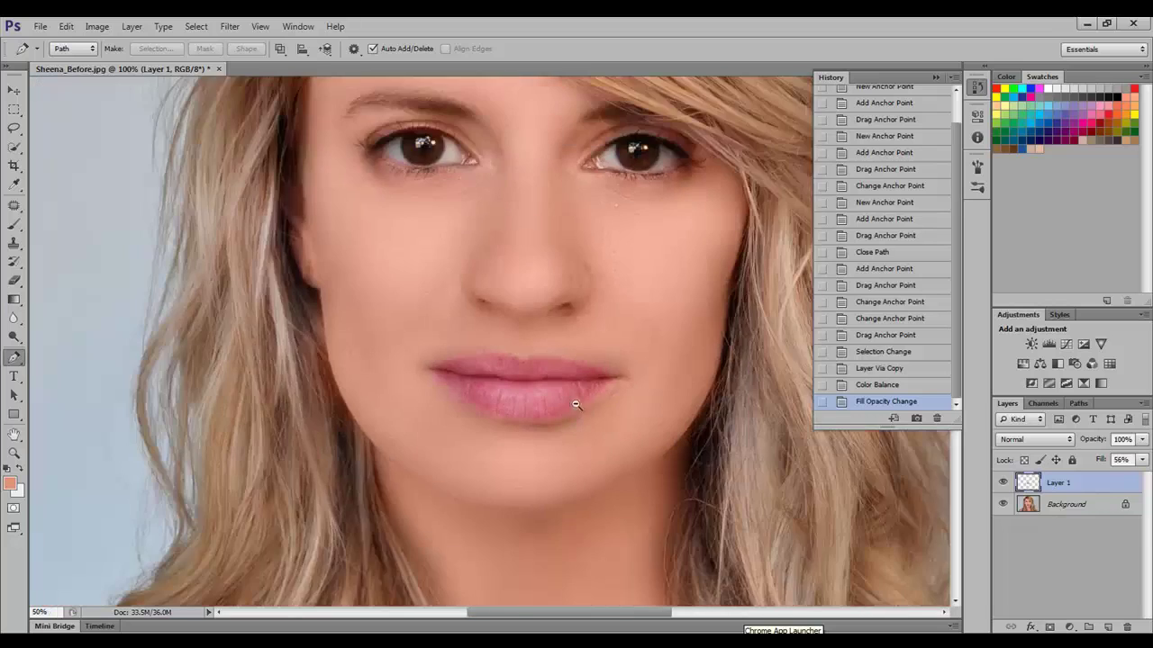
alt+click(594, 347)
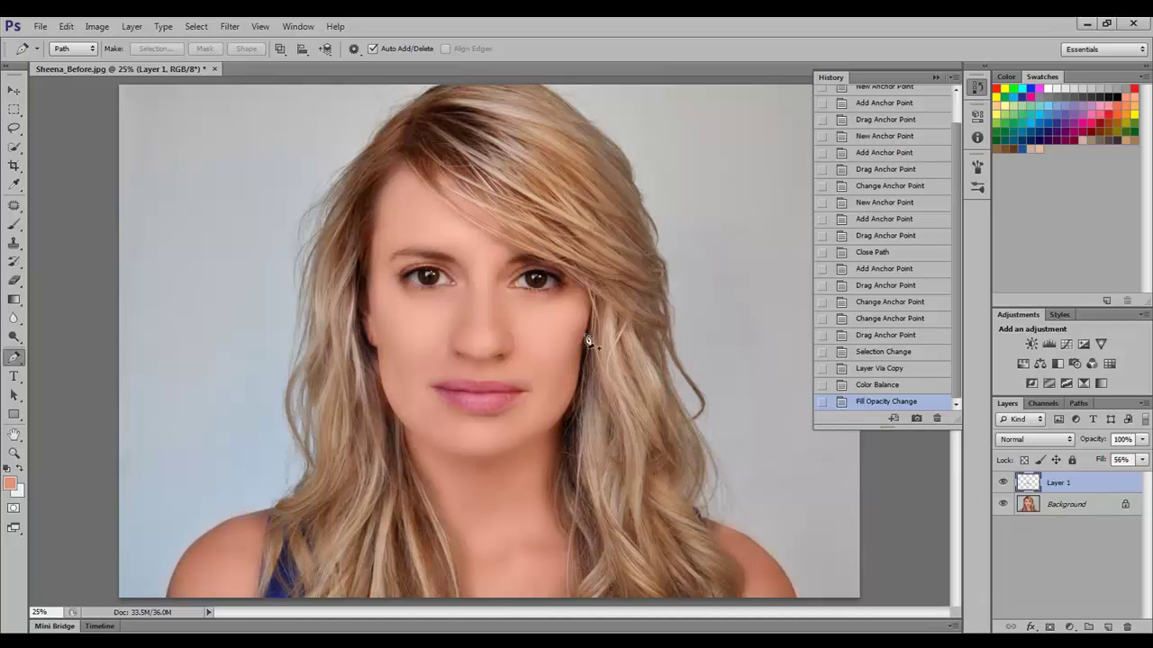
Zoom out to the whole portrait and merge the lips layer down into the photo.
scroll(500, 332, up, 1)
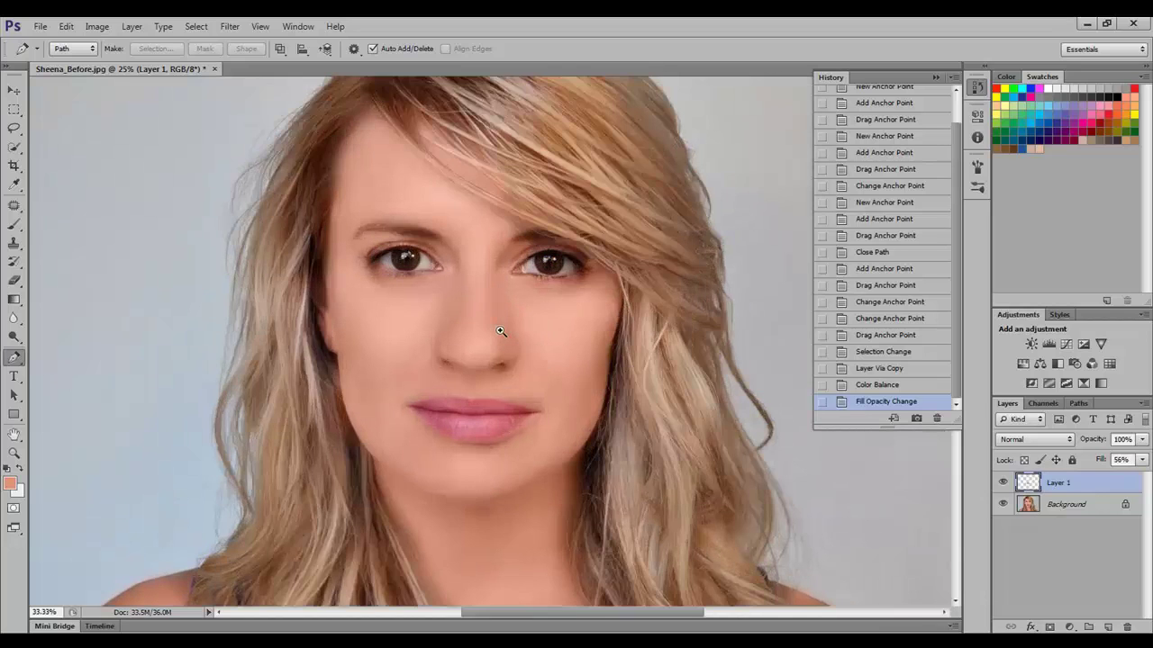
scroll(501, 332, up, 1)
scroll(501, 331, up, 1)
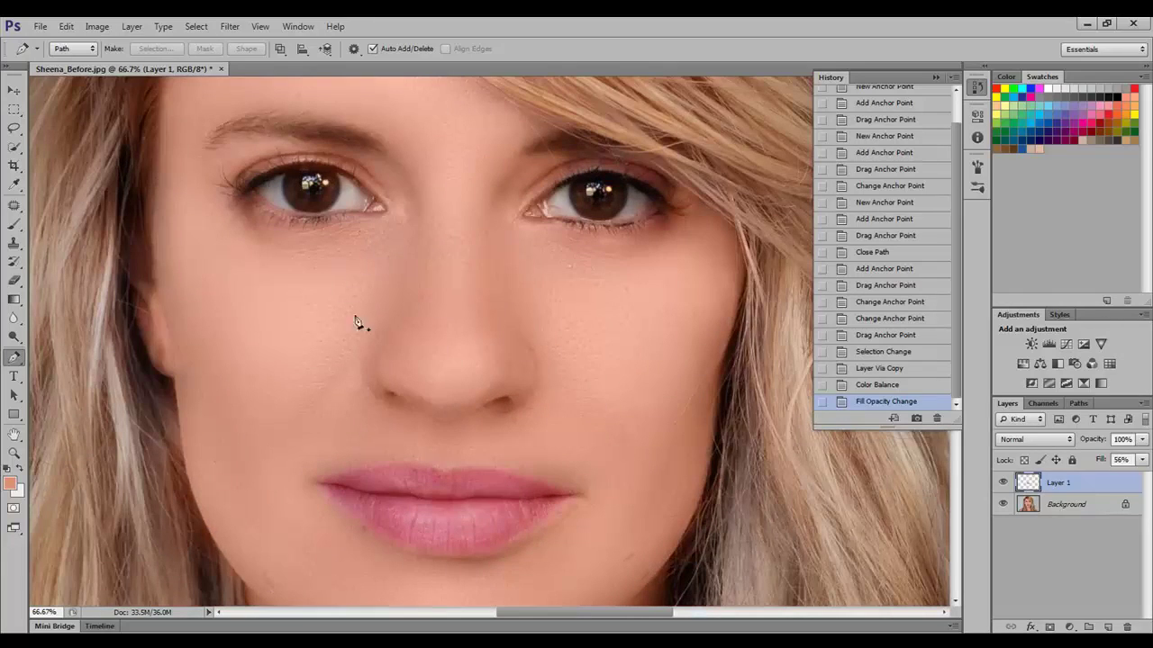
alt+click(478, 306)
alt+click(533, 355)
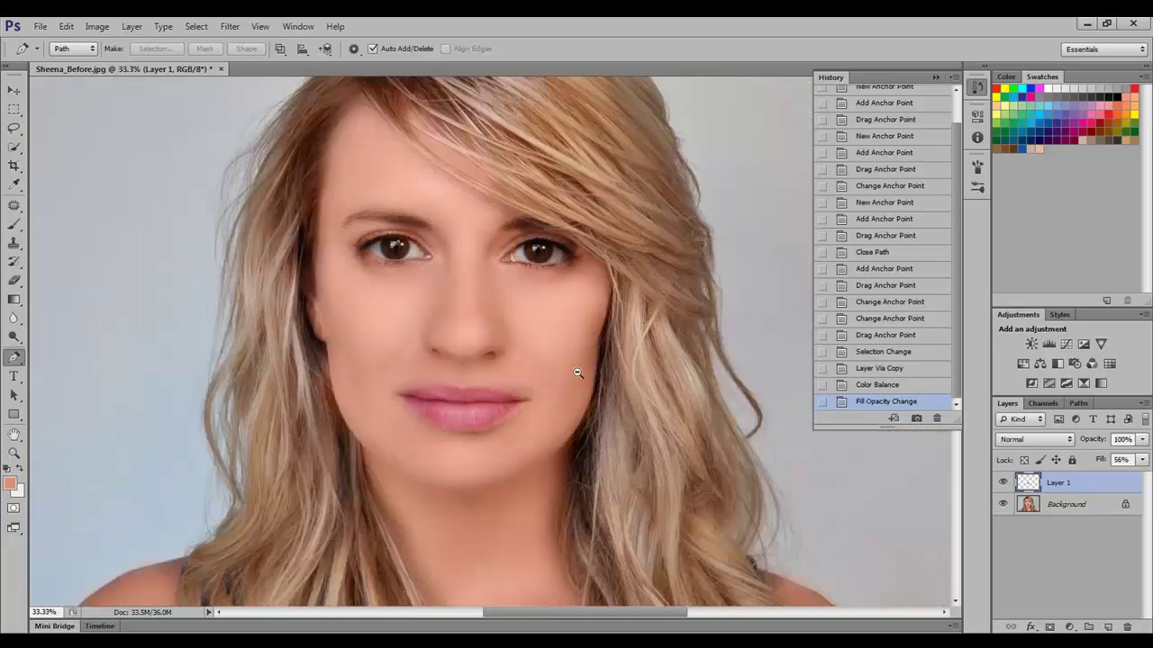
alt+click(540, 396)
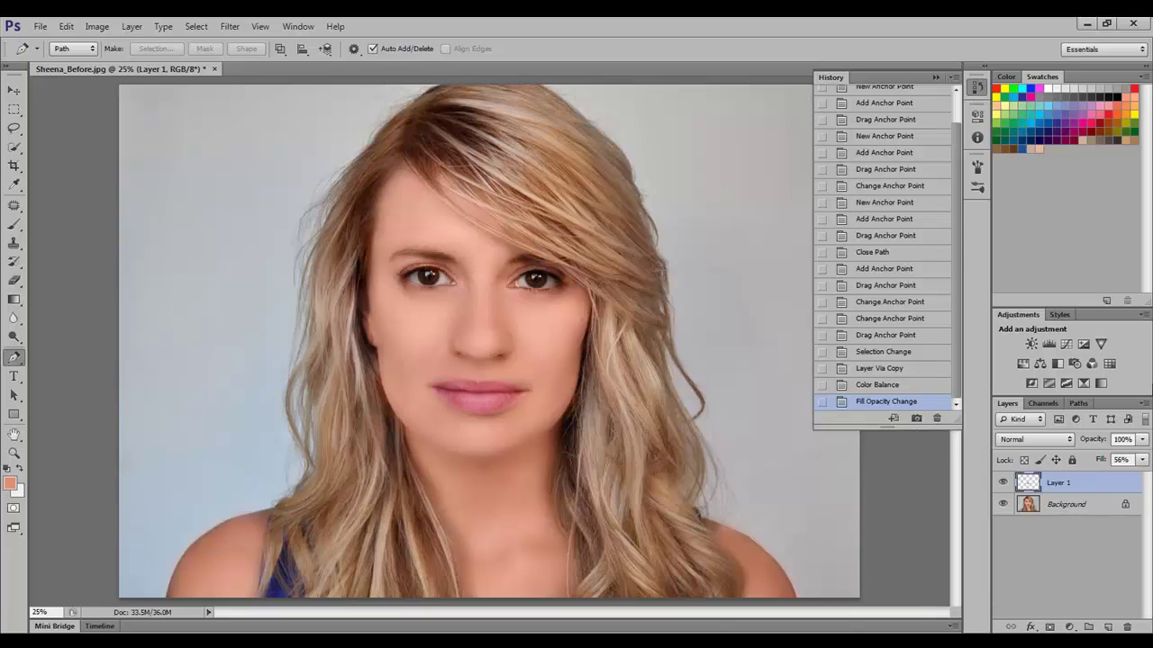
key(ctrl+e)
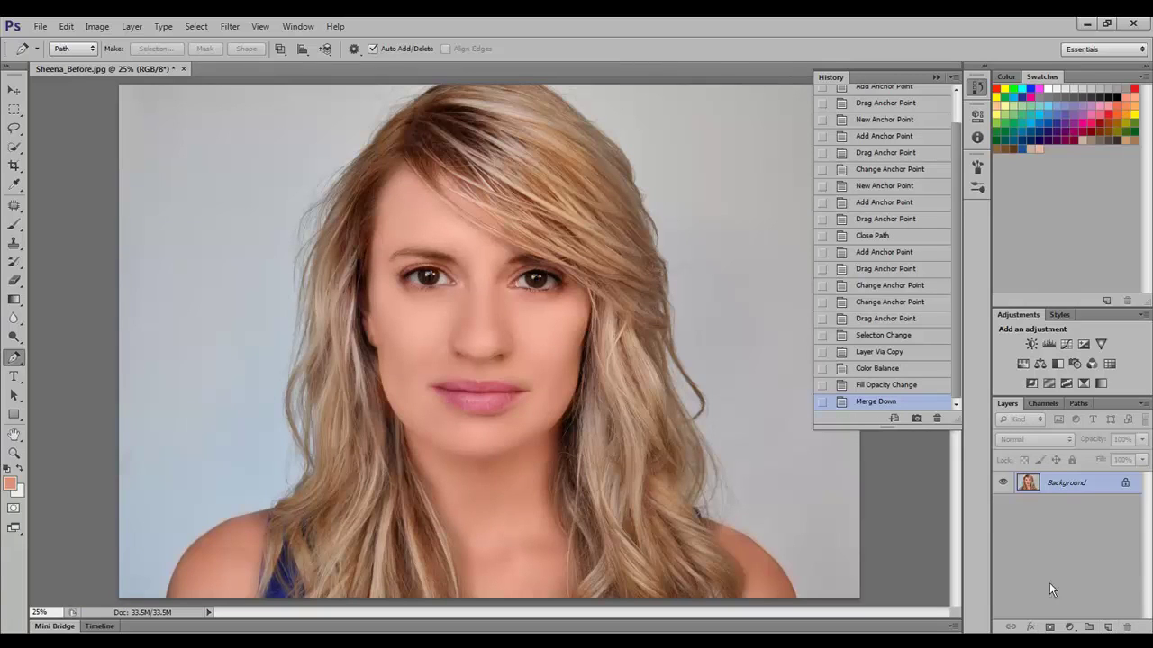
Quick Mask both eyes with a 250px brush and copy that selection onto a new layer.
click(13, 509)
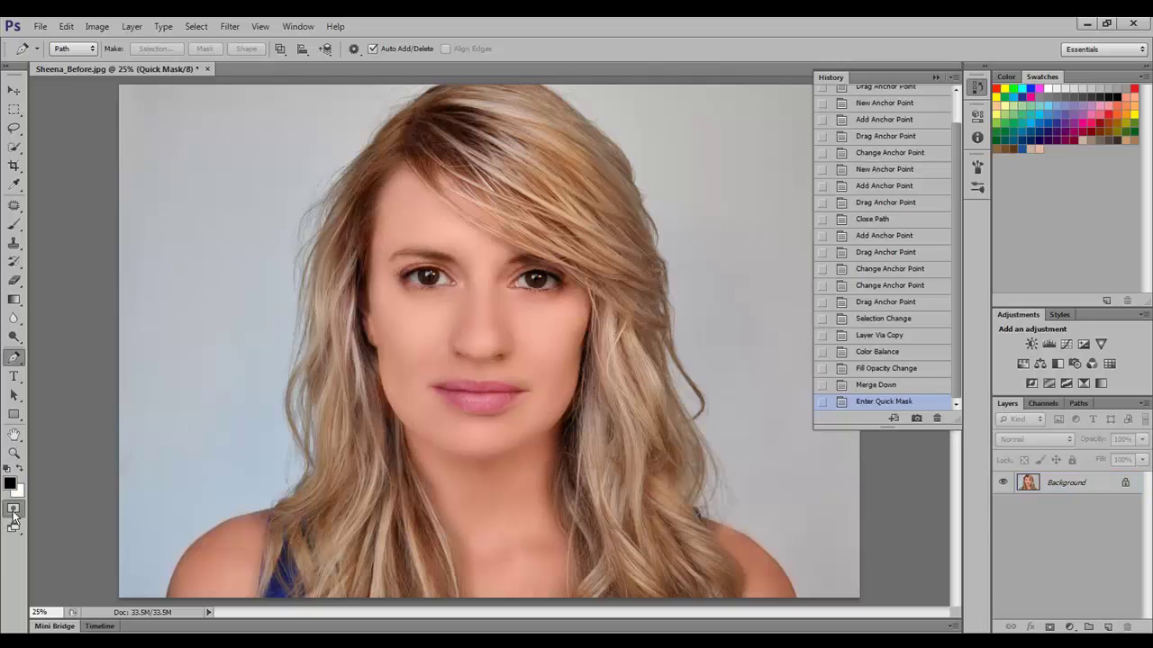
click(14, 225)
click(466, 277)
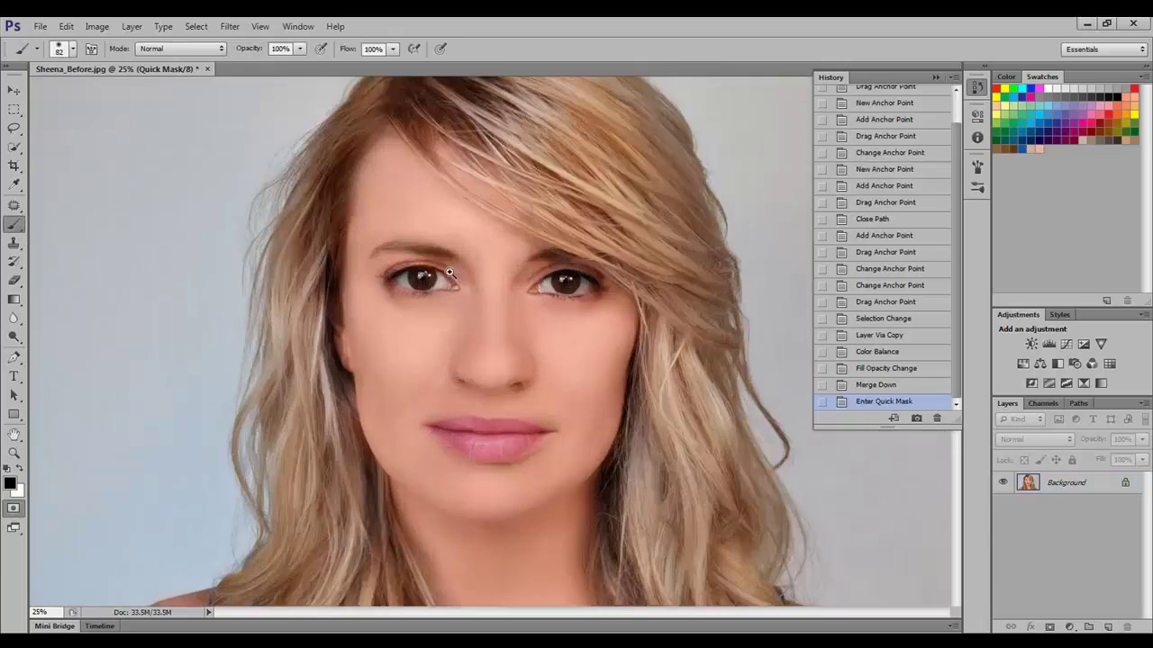
click(459, 275)
mouse_move(389, 294)
mouse_down()
mouse_move(444, 294)
mouse_move(399, 295)
mouse_up()
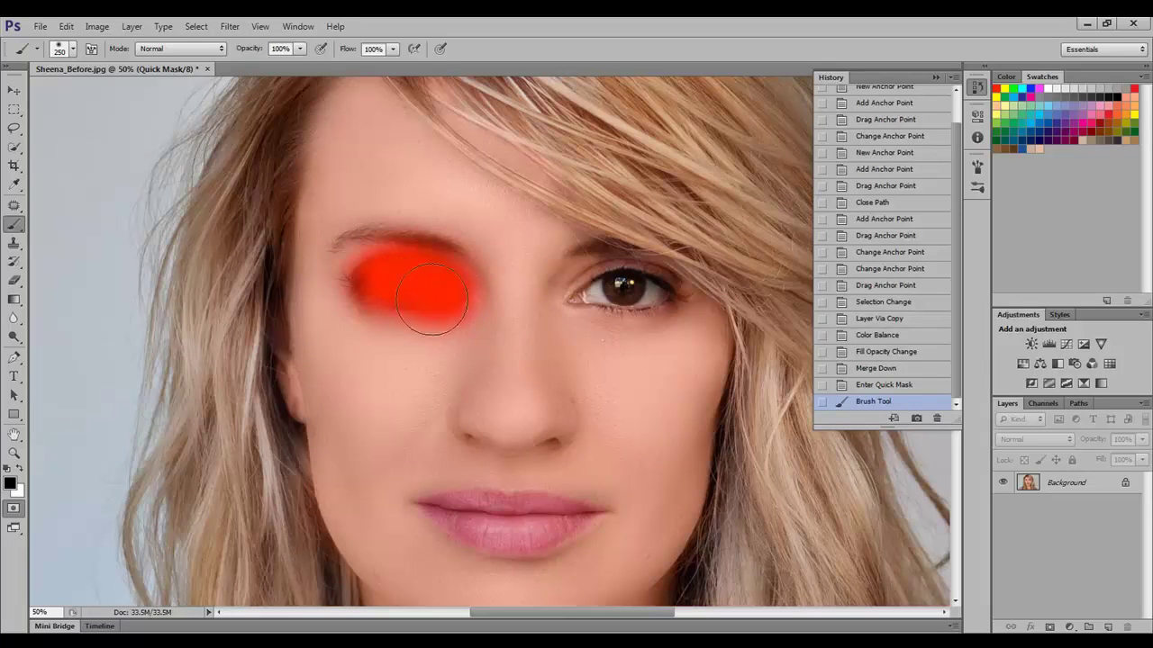
mouse_move(585, 290)
mouse_down()
mouse_move(644, 291)
mouse_move(597, 281)
mouse_up()
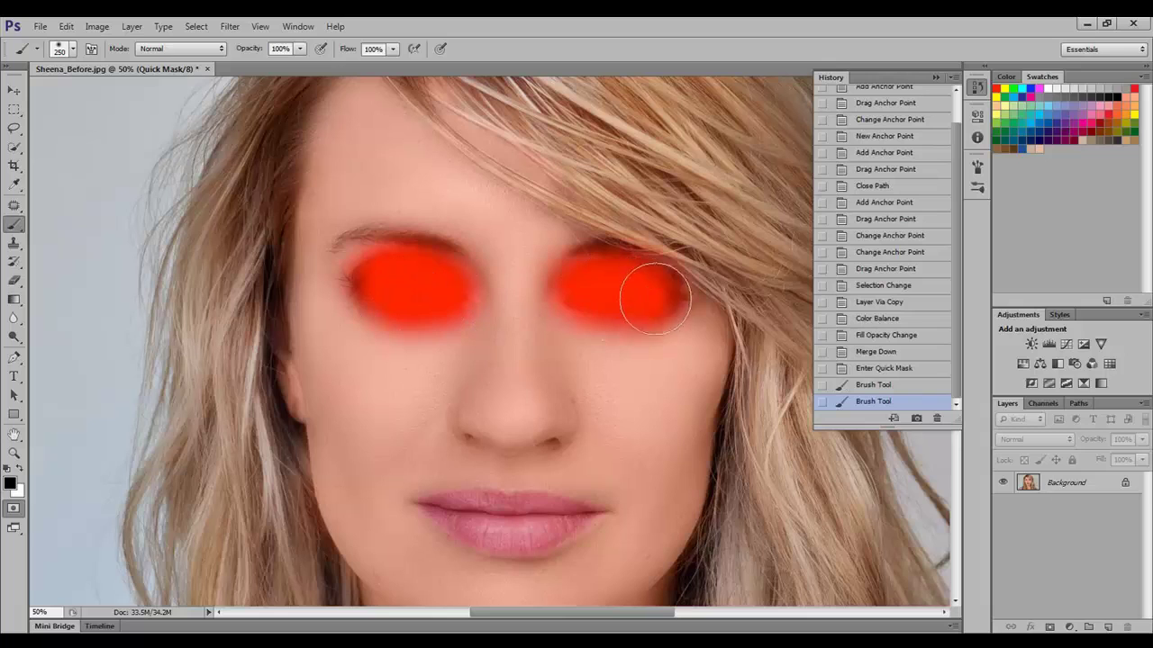
key(q)
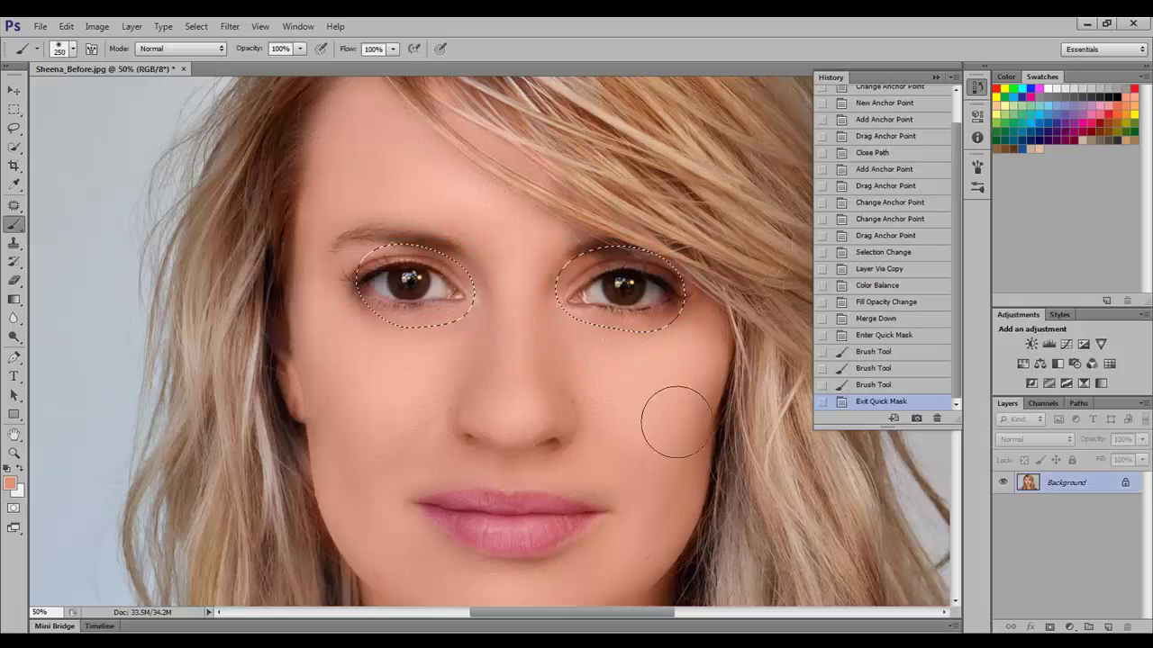
key(ctrl+j)
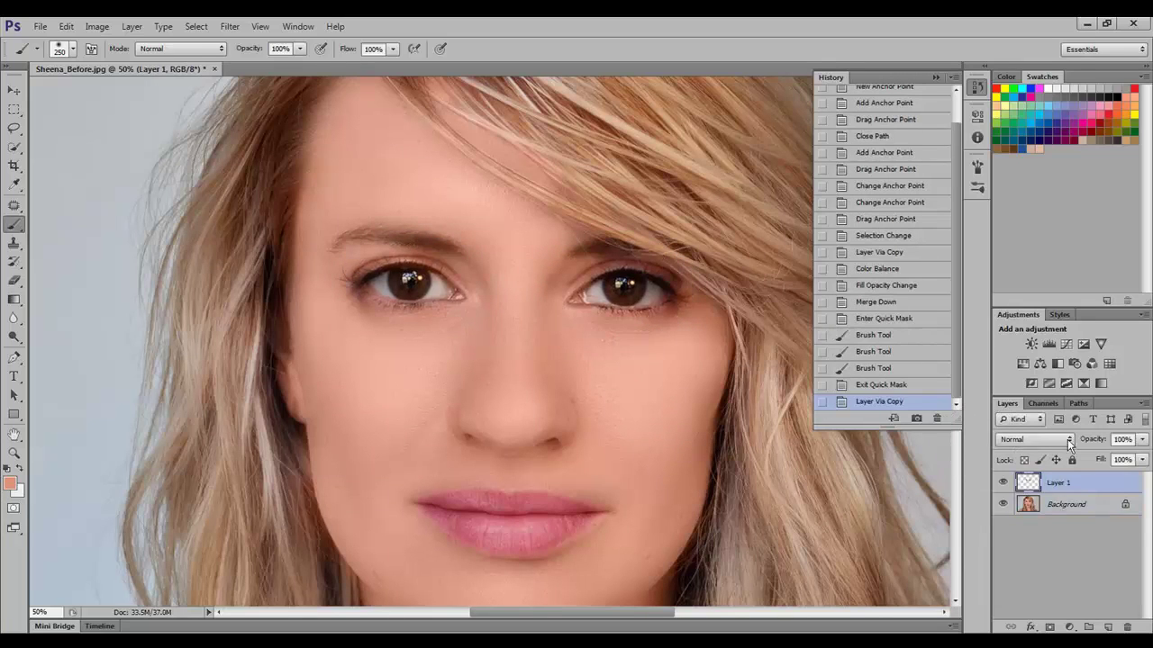
Set the eye layer to Screen blend and erase excess brightening from the surrounding skin.
click(1054, 439)
click(1035, 185)
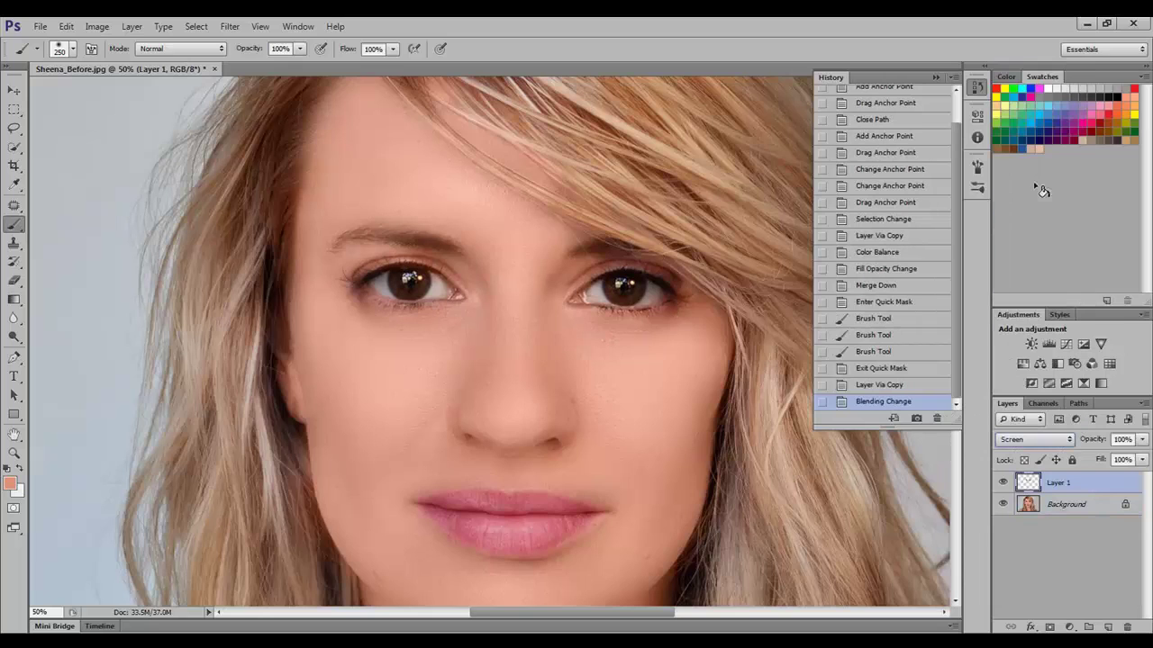
click(14, 282)
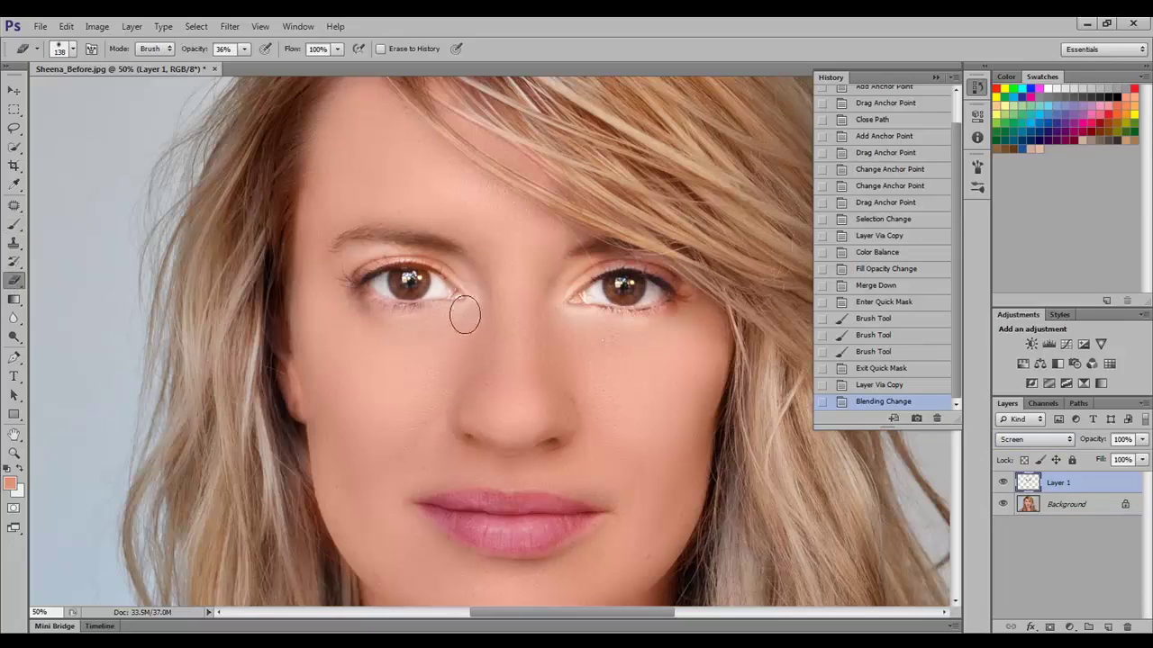
drag(368, 245, 306, 133)
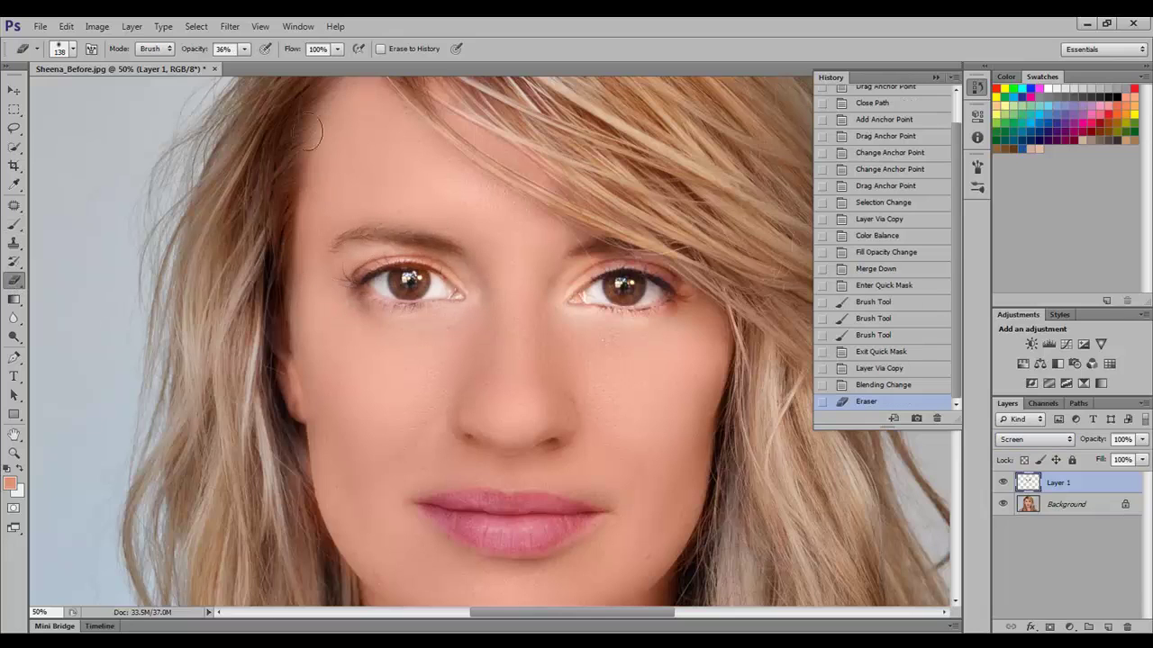
click(243, 50)
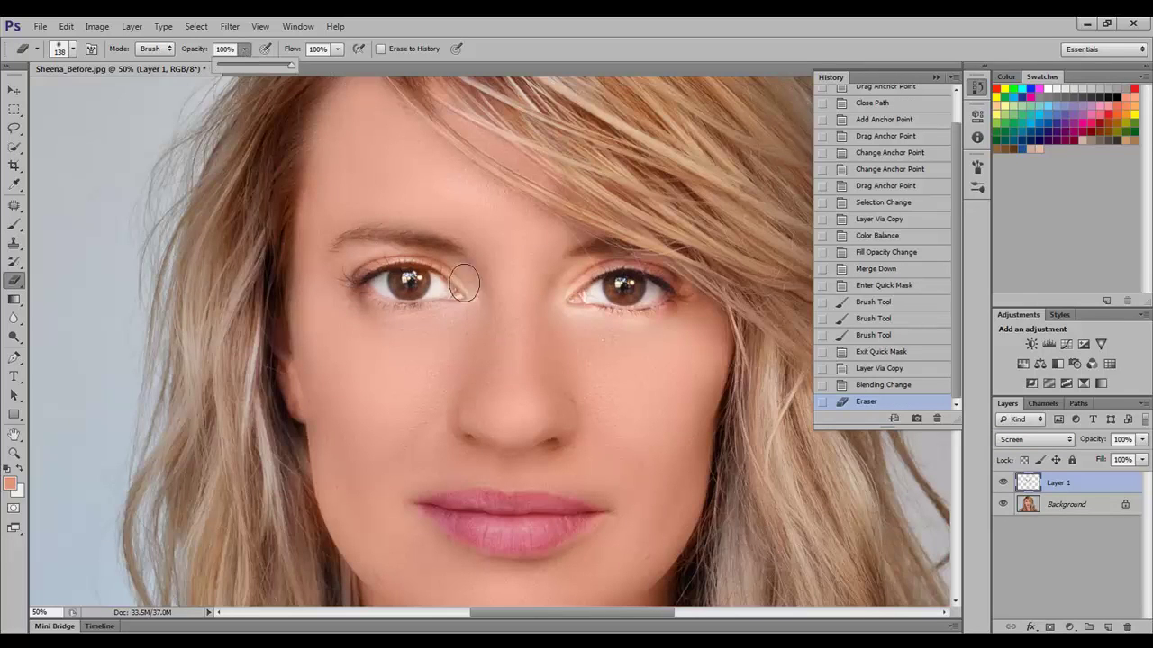
click(470, 281)
drag(336, 281, 577, 266)
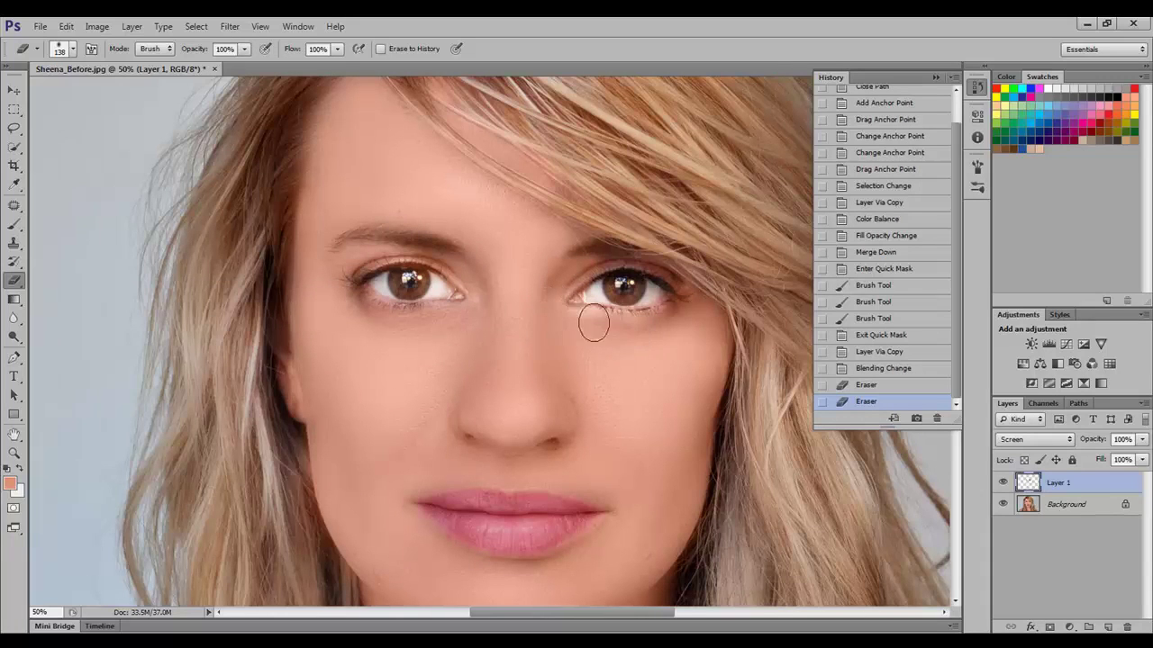
drag(592, 322, 694, 315)
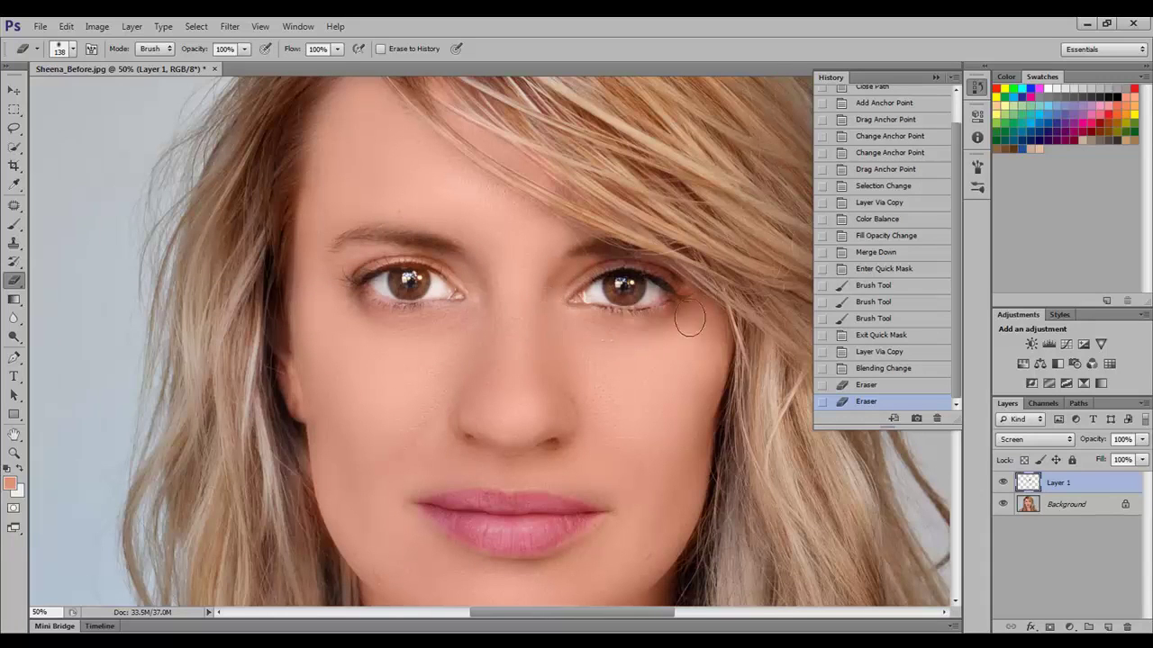
Lower the eye layer's fill to 44% and toggle it to compare with the original.
alt+click(566, 381)
alt+click(509, 370)
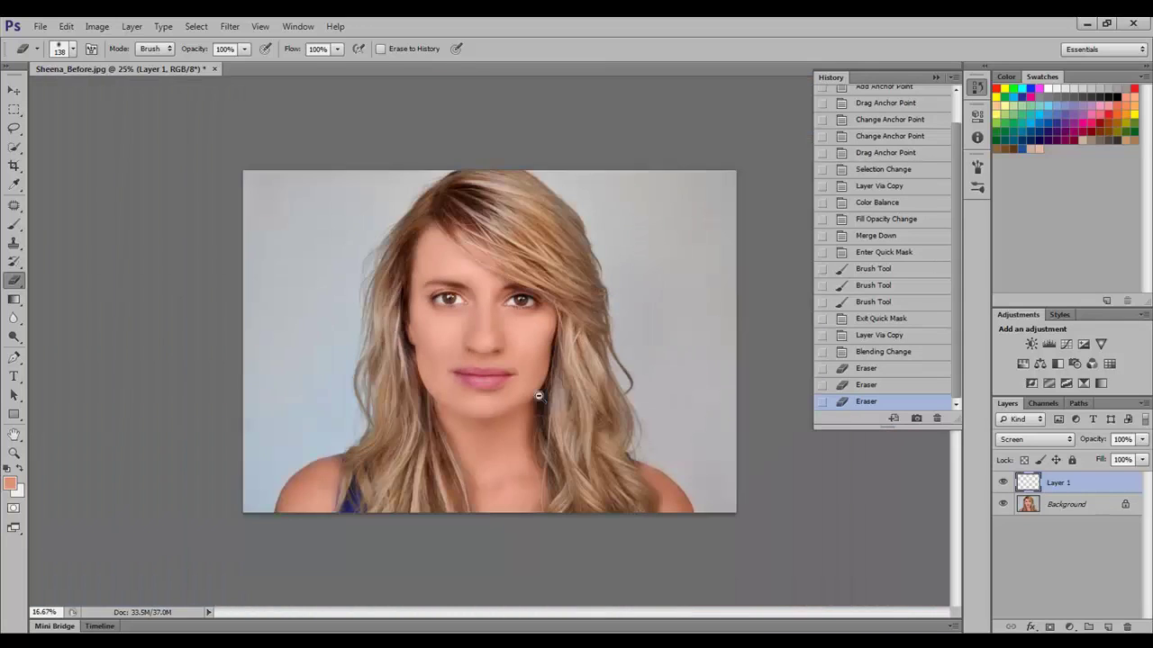
click(1142, 460)
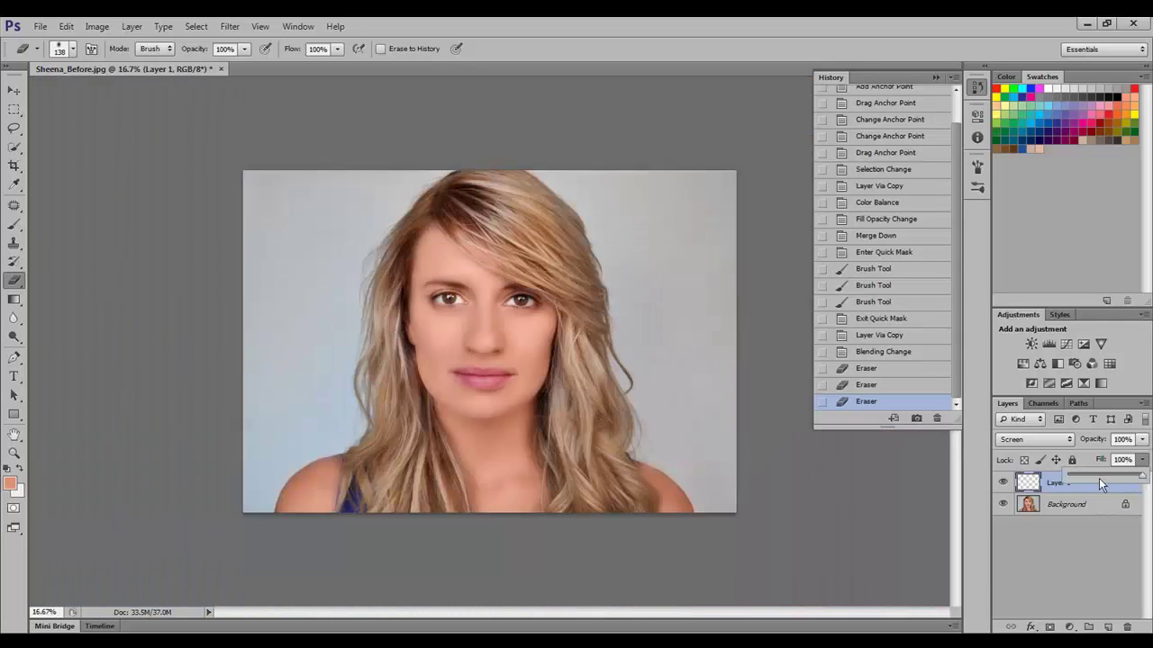
click(1101, 478)
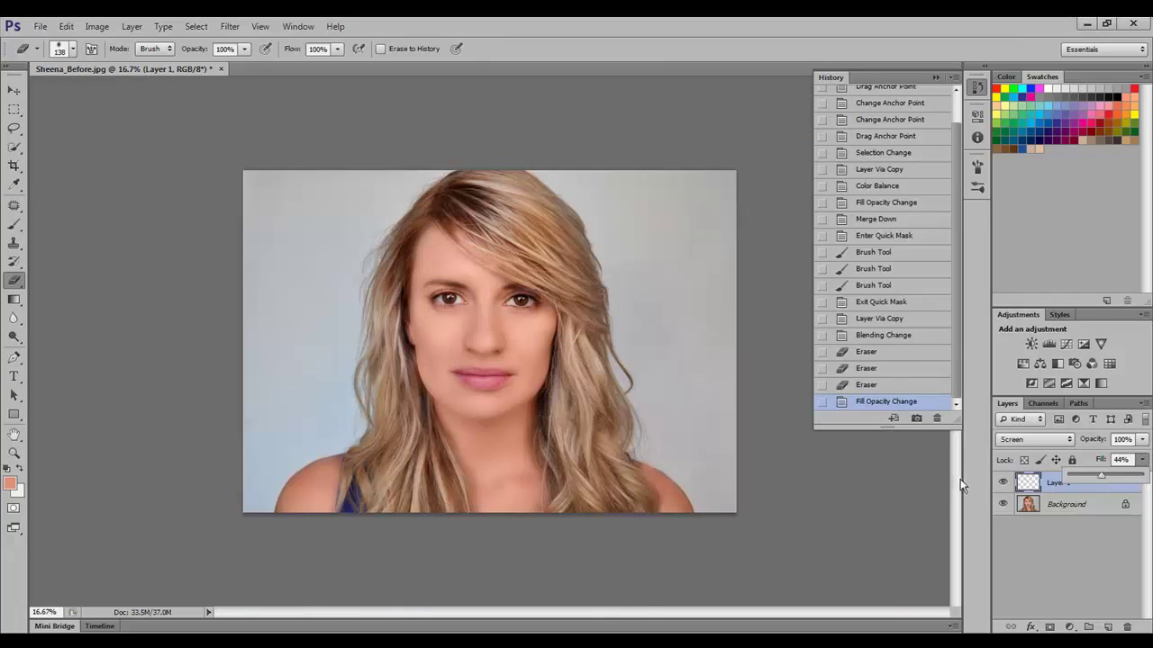
click(1003, 485)
click(1003, 484)
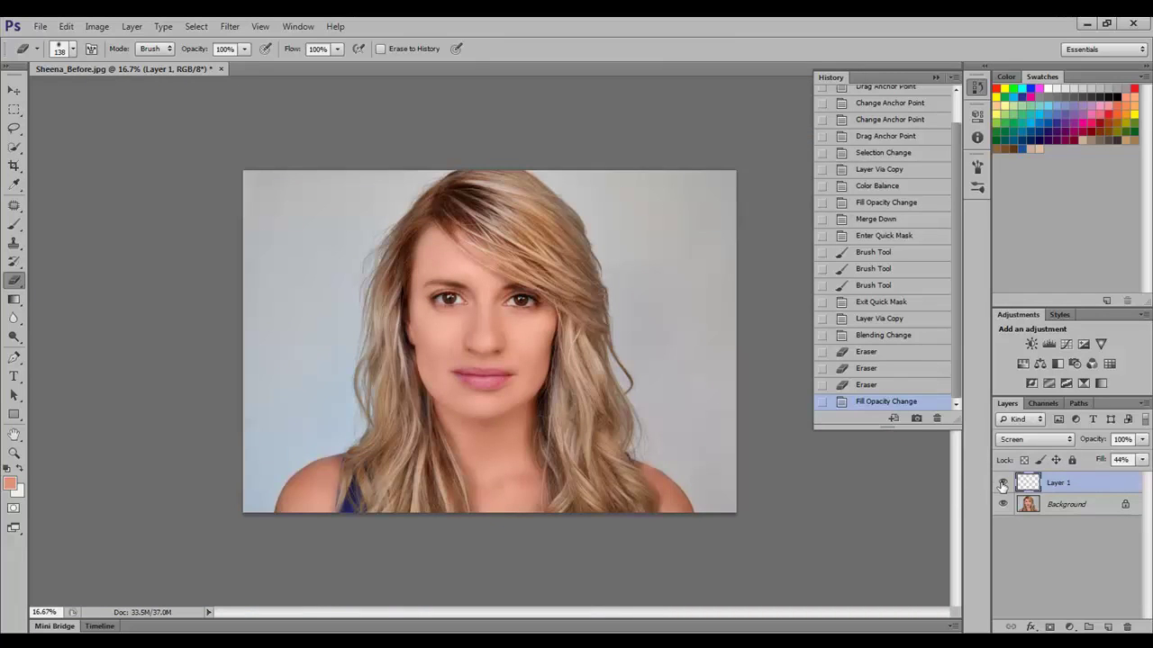
click(1003, 484)
alt+click(528, 321)
click(512, 328)
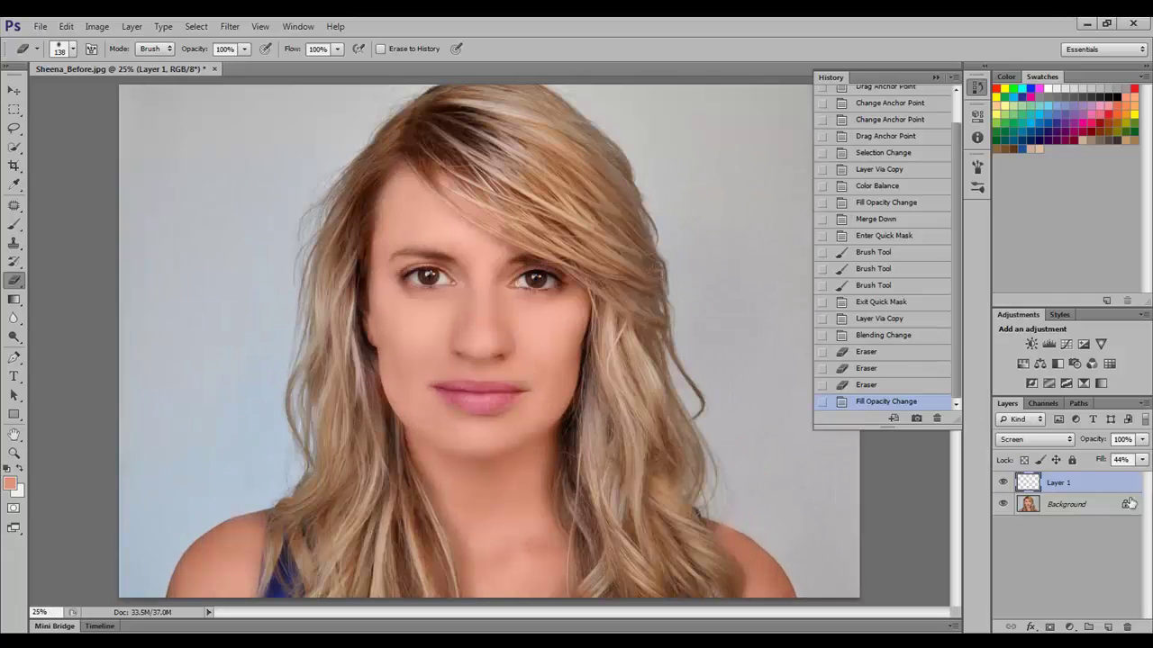
click(1144, 405)
Flatten the image into one layer and open Filter > Liquify.
click(1044, 330)
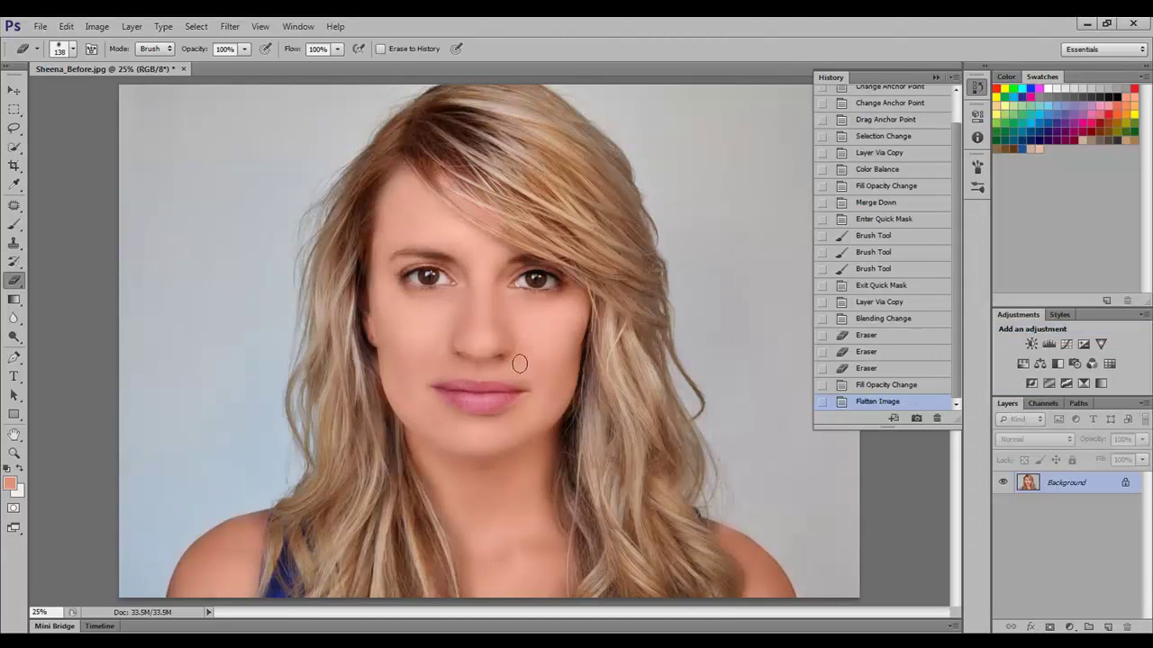
alt+click(583, 372)
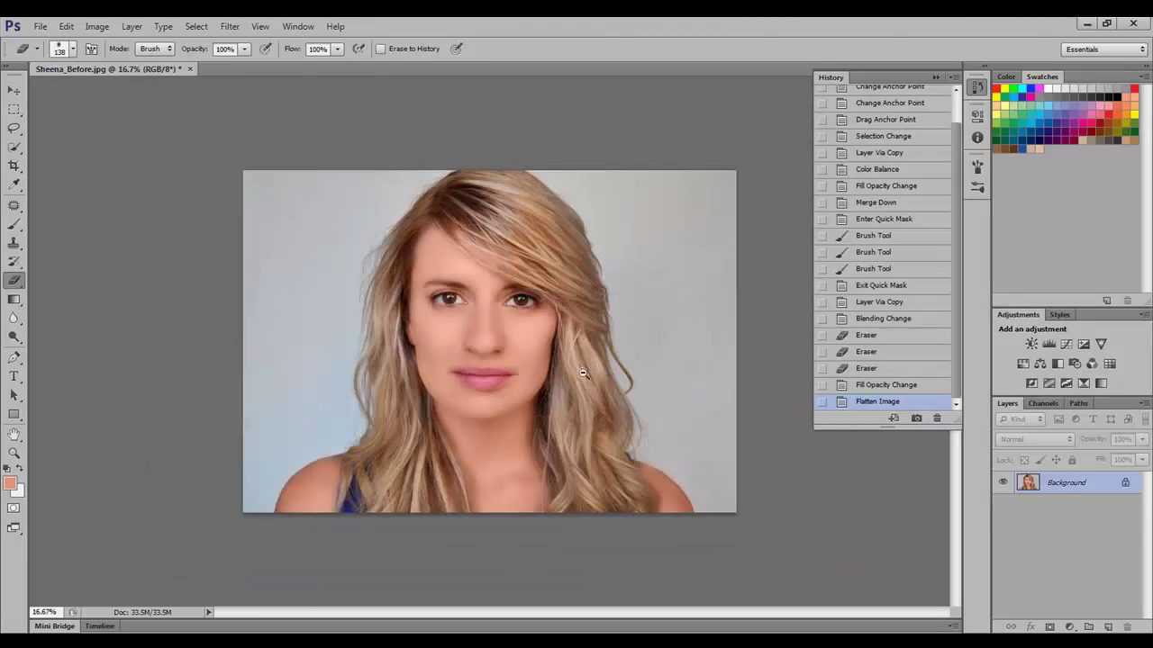
click(229, 26)
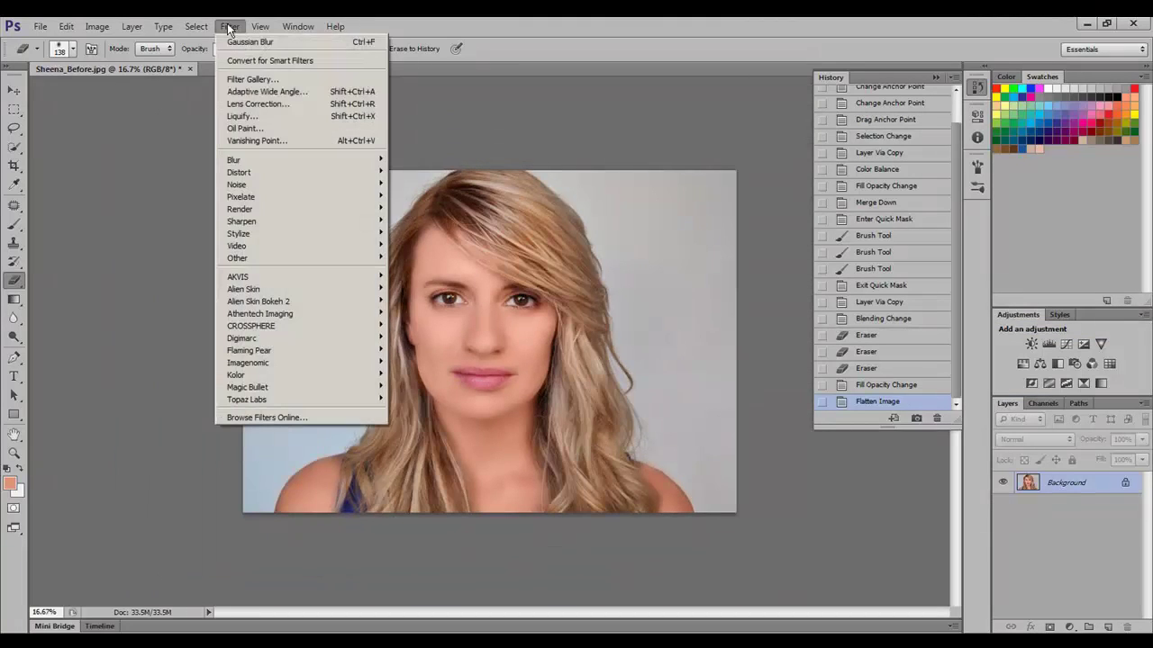
click(241, 118)
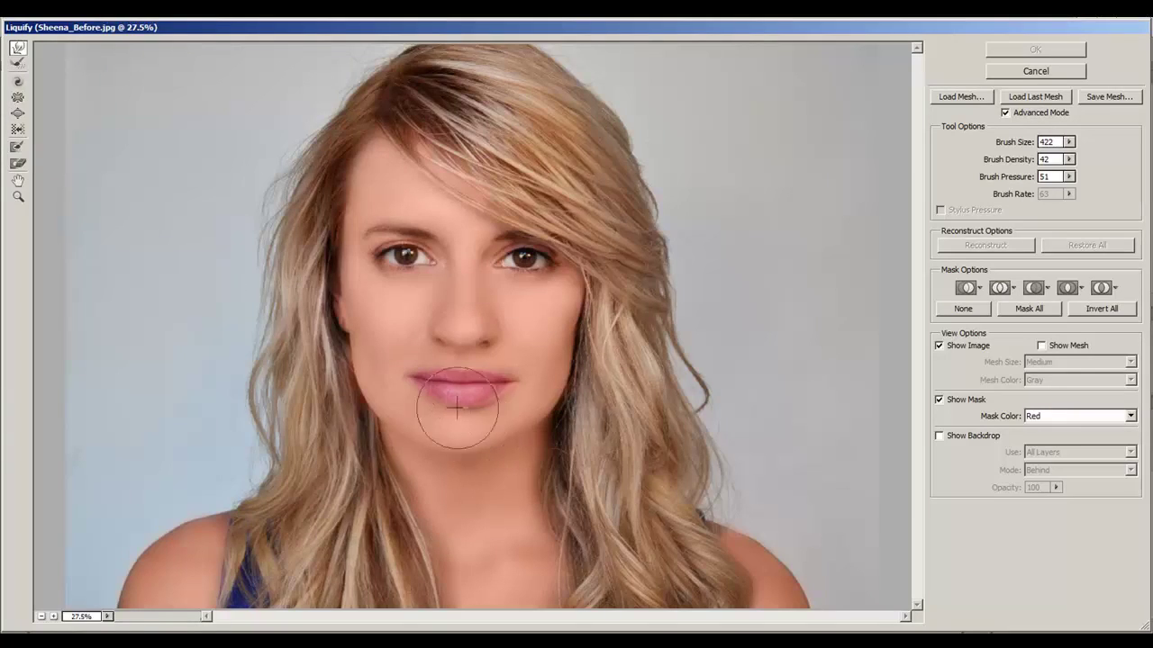
Pinch the whole face slightly inward with a very large Pucker brush.
key(bracketright)
key(bracketright)
key(bracketright)
key(bracketright)
key(bracketright)
key(bracketright)
click(461, 319)
key(ctrl+z)
click(18, 98)
click(466, 321)
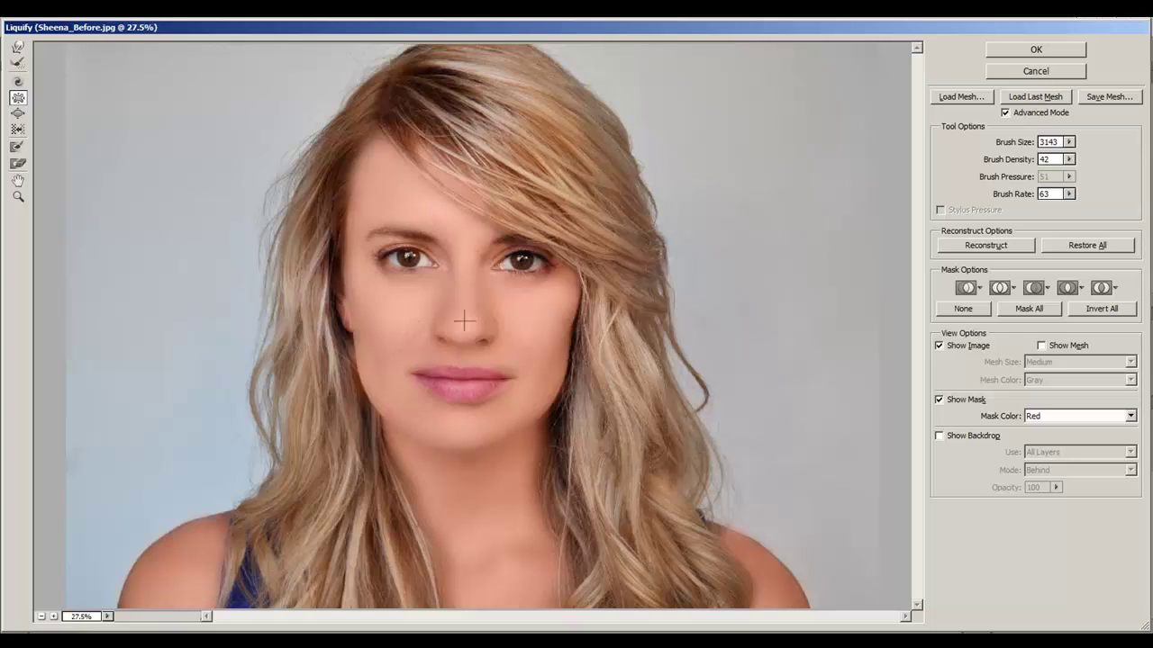
Select Forward Warp and shrink its brush to cheek size for pushing the face edges inward.
click(18, 47)
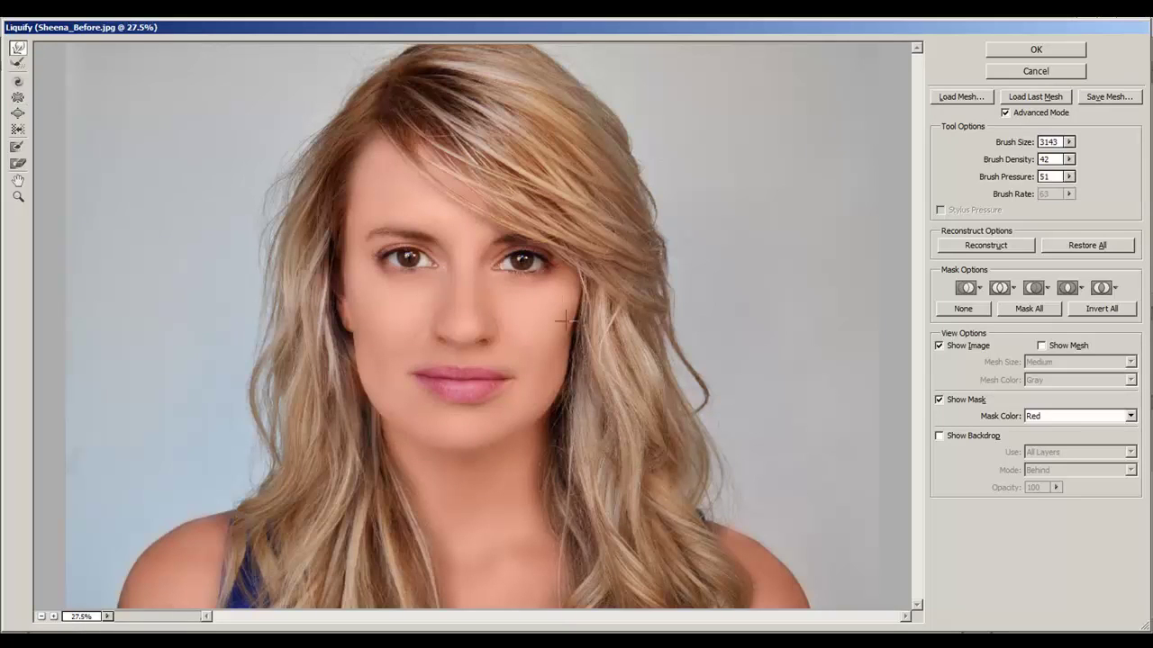
key(bracketleft)
key(bracketleft)
key(bracketleft)
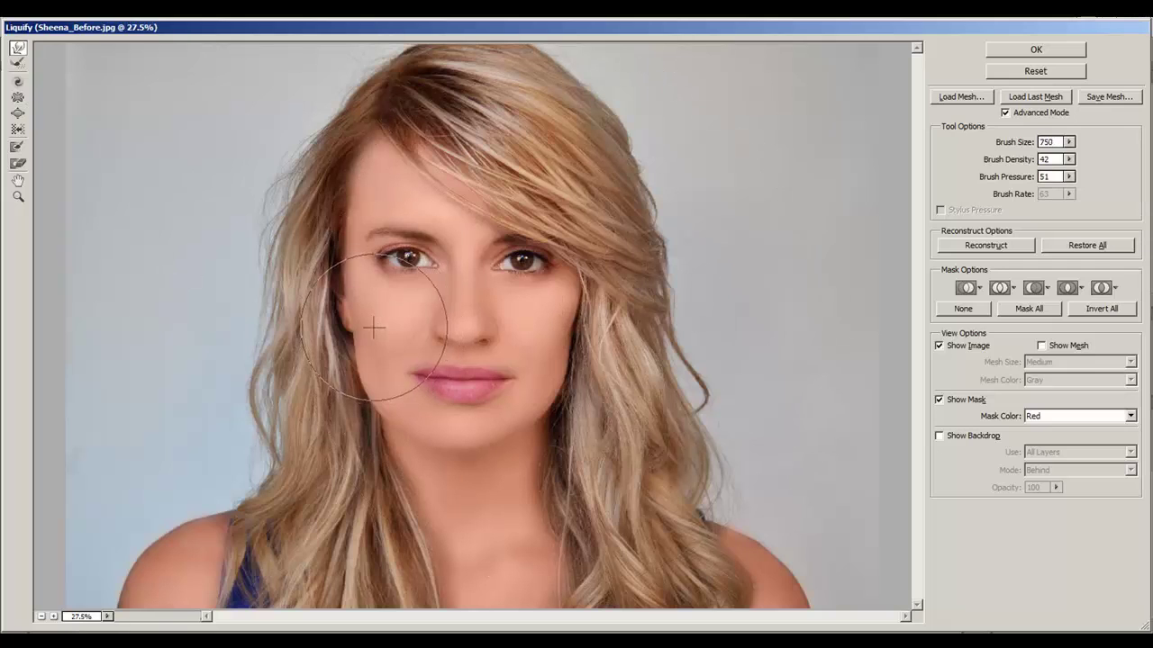
key(bracketleft)
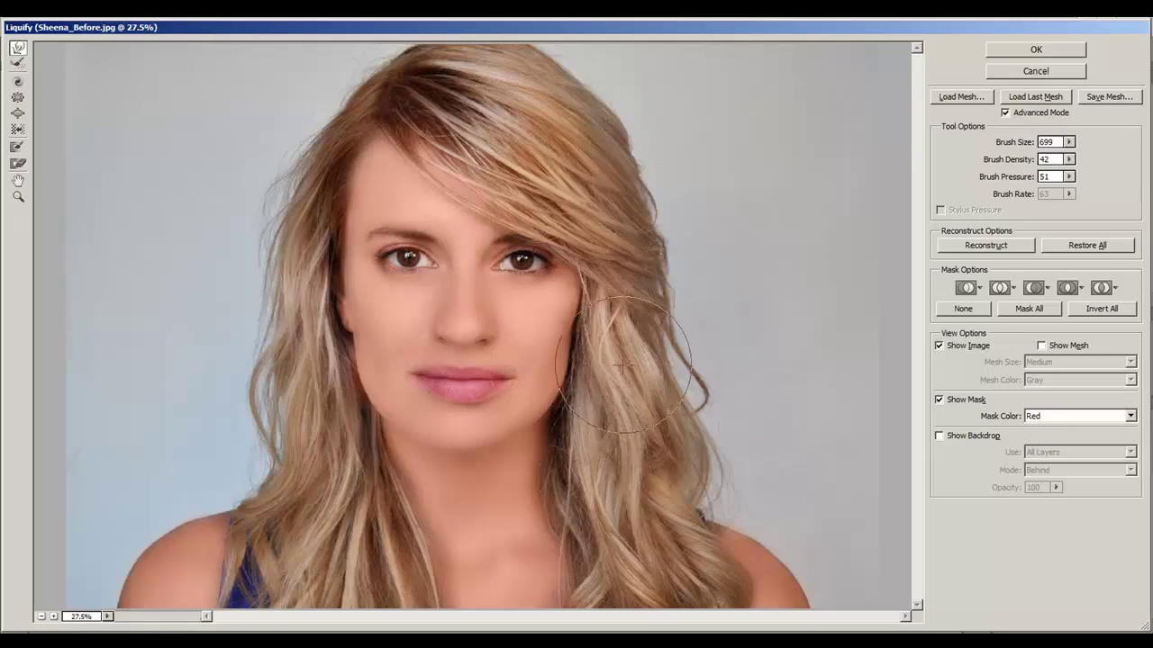
key(bracketleft)
key(bracketleft)
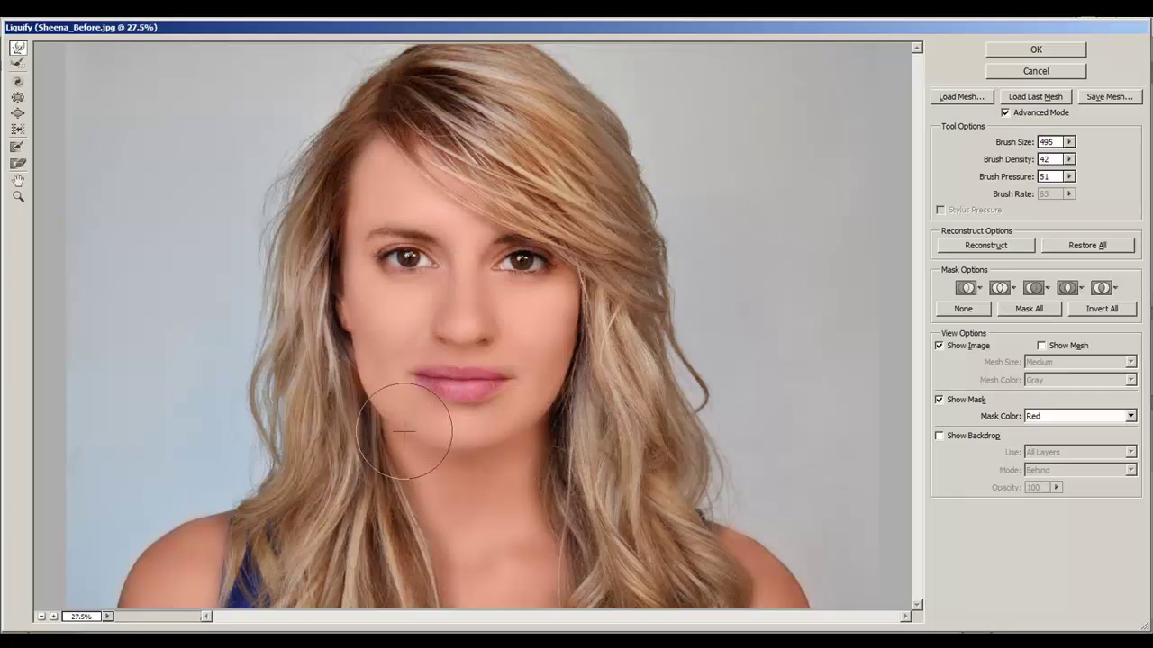
Zoom in on the lips and reshape their outline with a small Forward Warp brush.
ctrl+alt+click(545, 303)
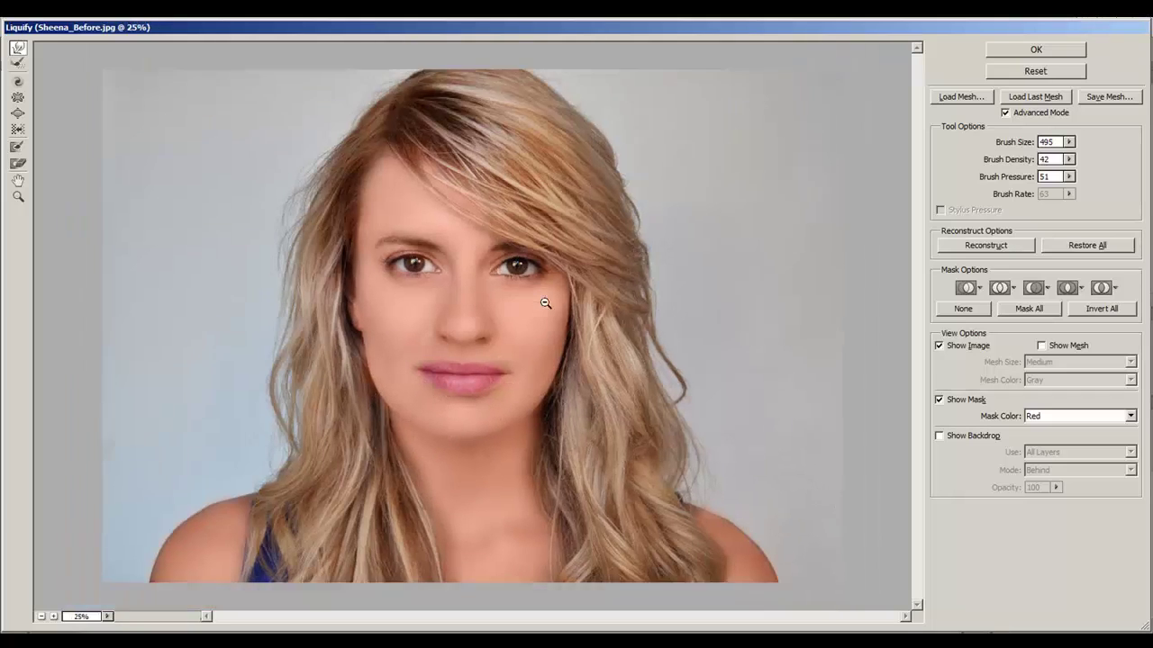
ctrl+click(485, 361)
ctrl+click(477, 338)
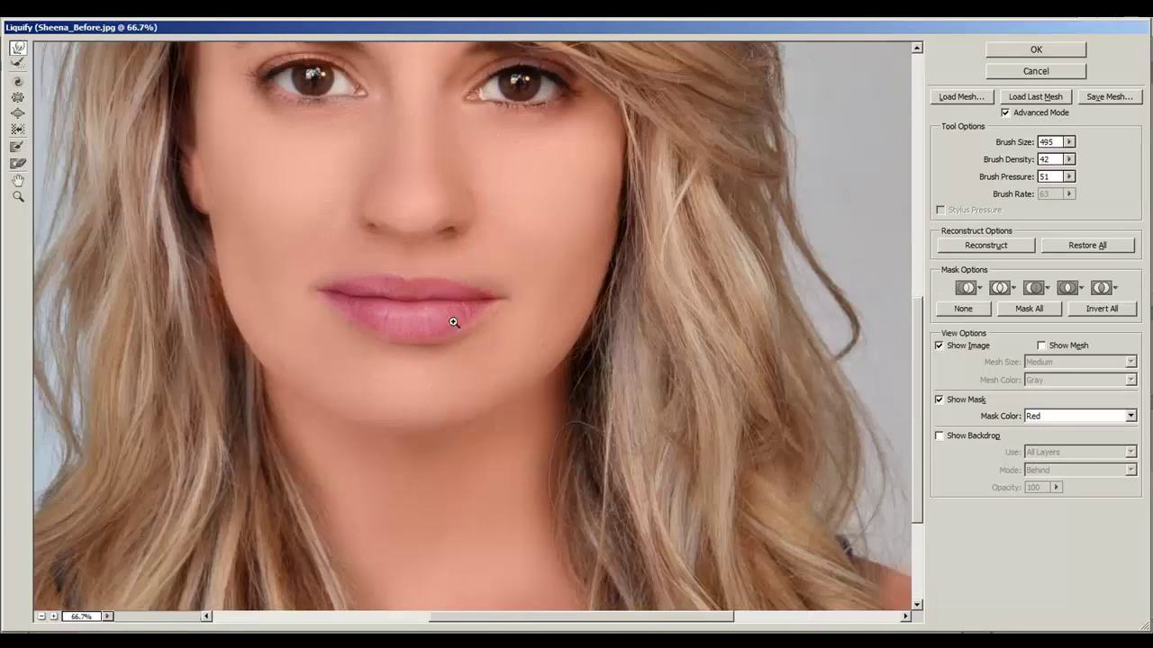
ctrl+click(551, 335)
drag(571, 368, 608, 410)
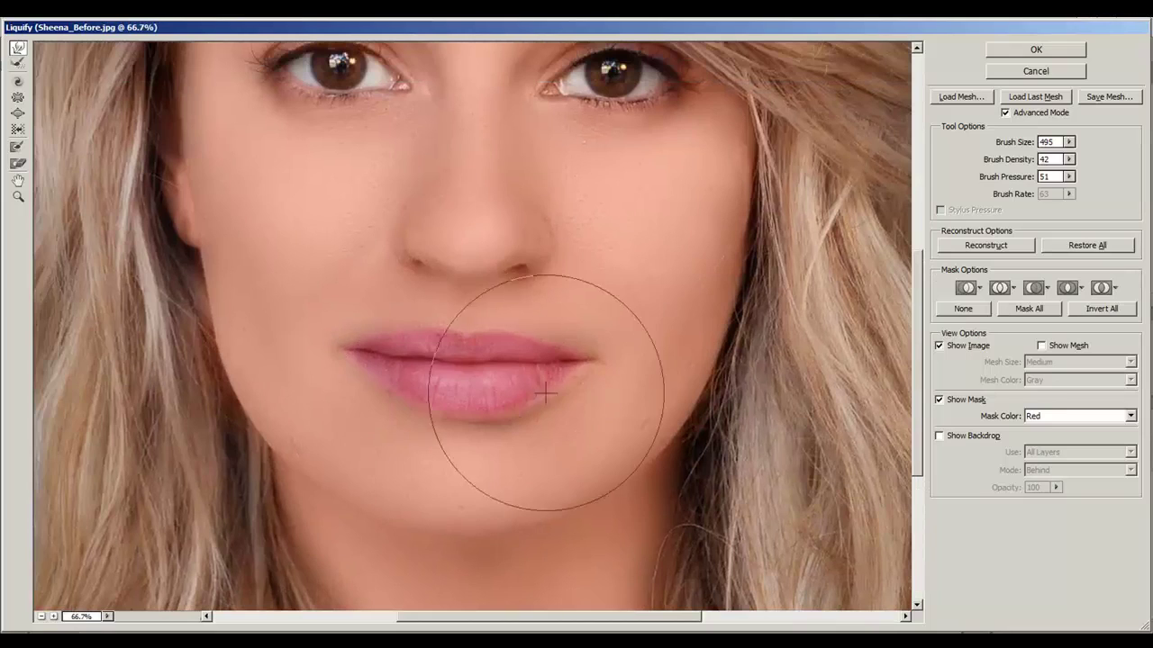
click(17, 47)
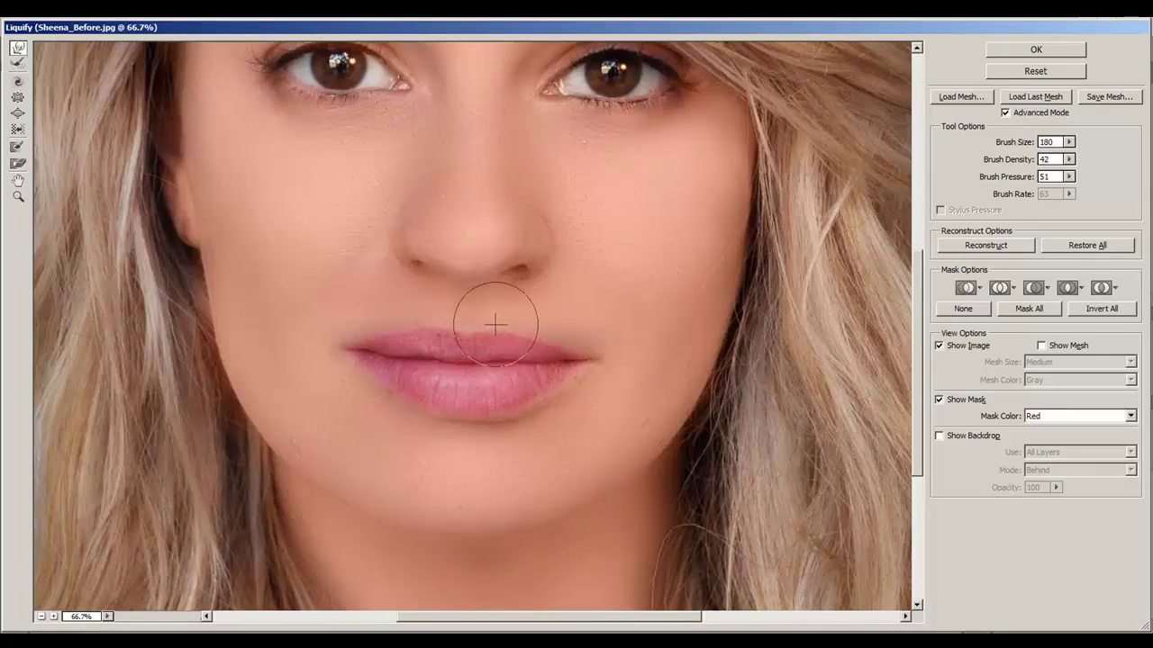
key(bracketleft)
key(bracketleft)
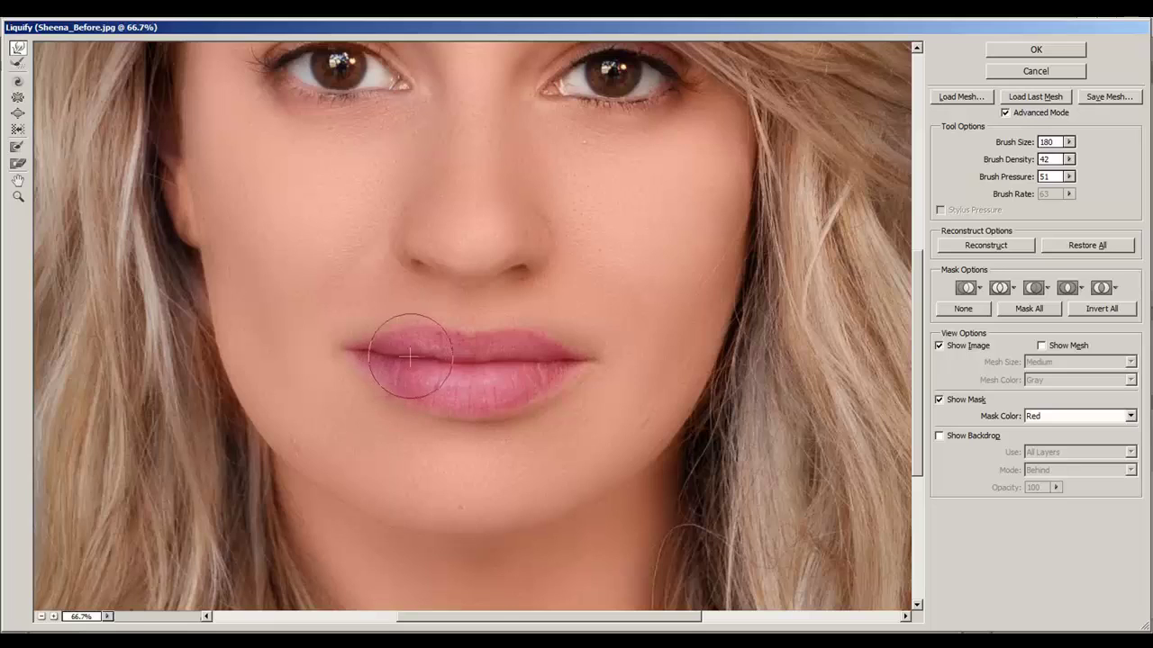
key(bracketleft)
key(bracketleft)
key(bracketleft)
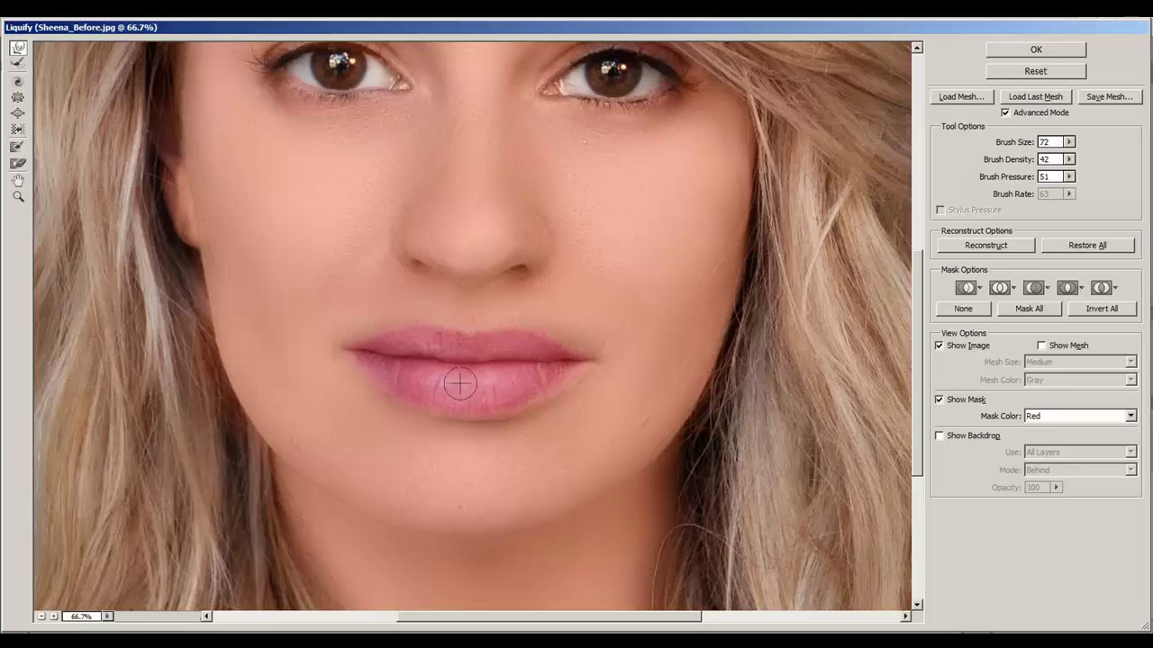
Ease back overdone lip spots with the Reconstruct tool and return to the full portrait view.
key(alt+space)
key(bracketright)
key(bracketright)
key(bracketright)
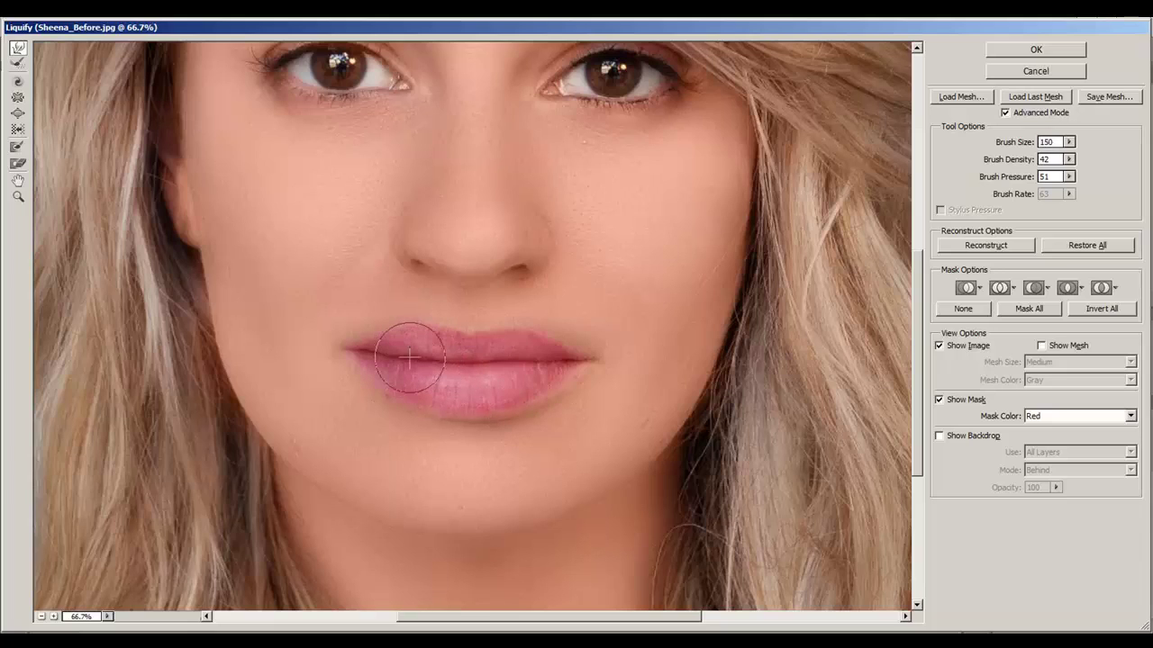
click(18, 62)
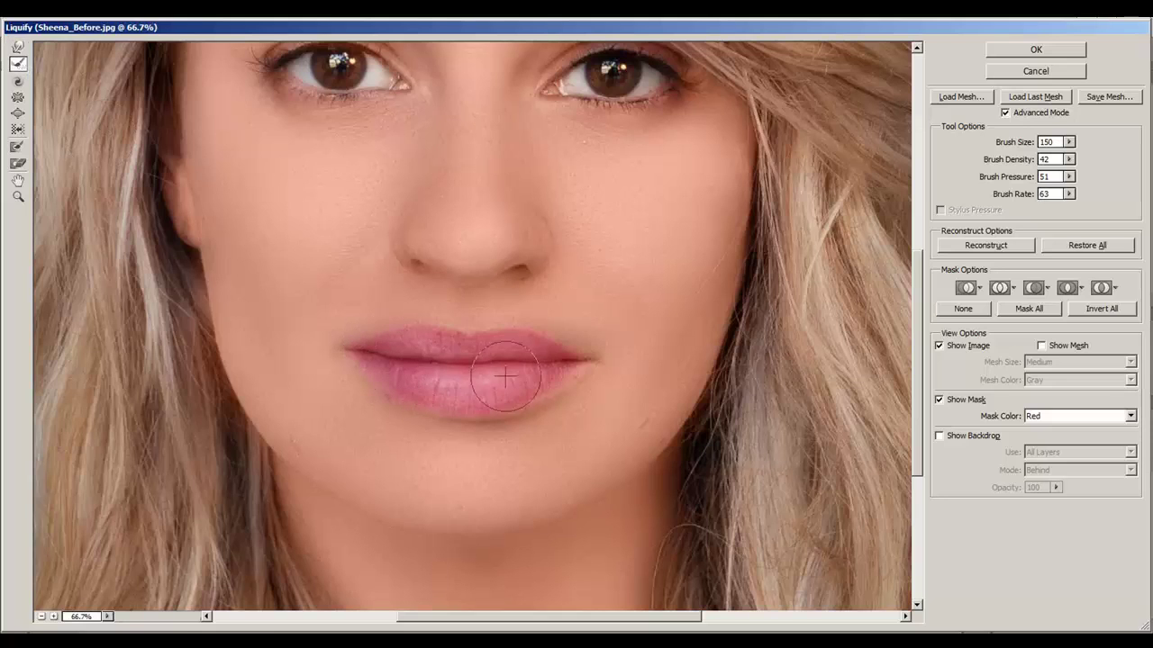
alt+click(519, 302)
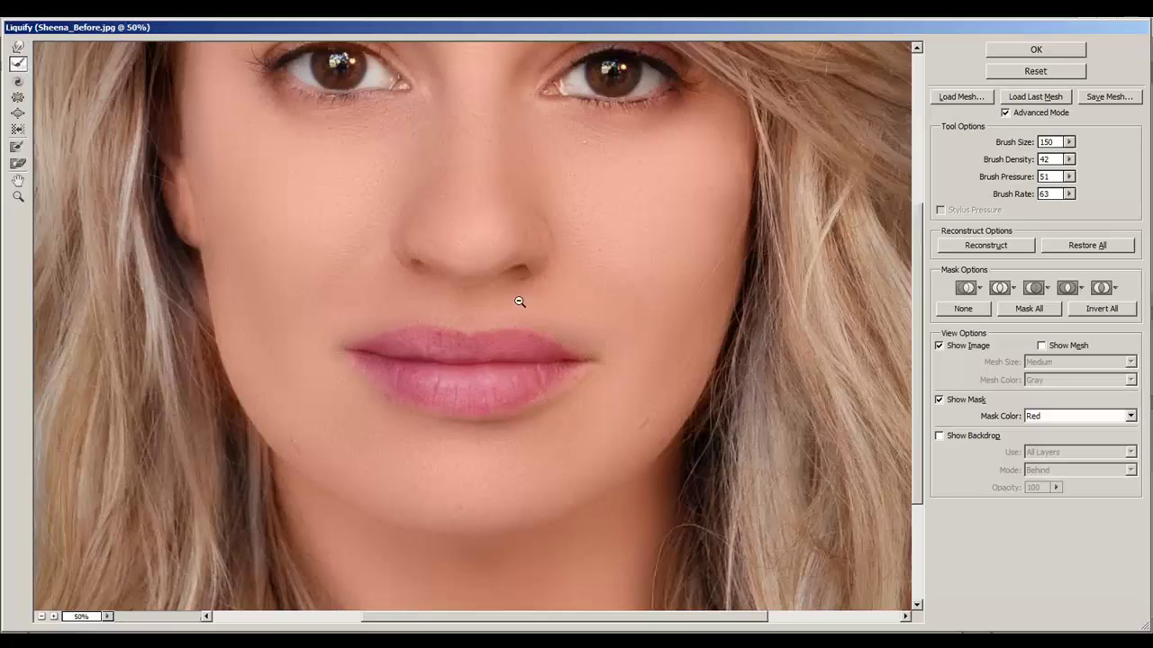
alt+click(519, 301)
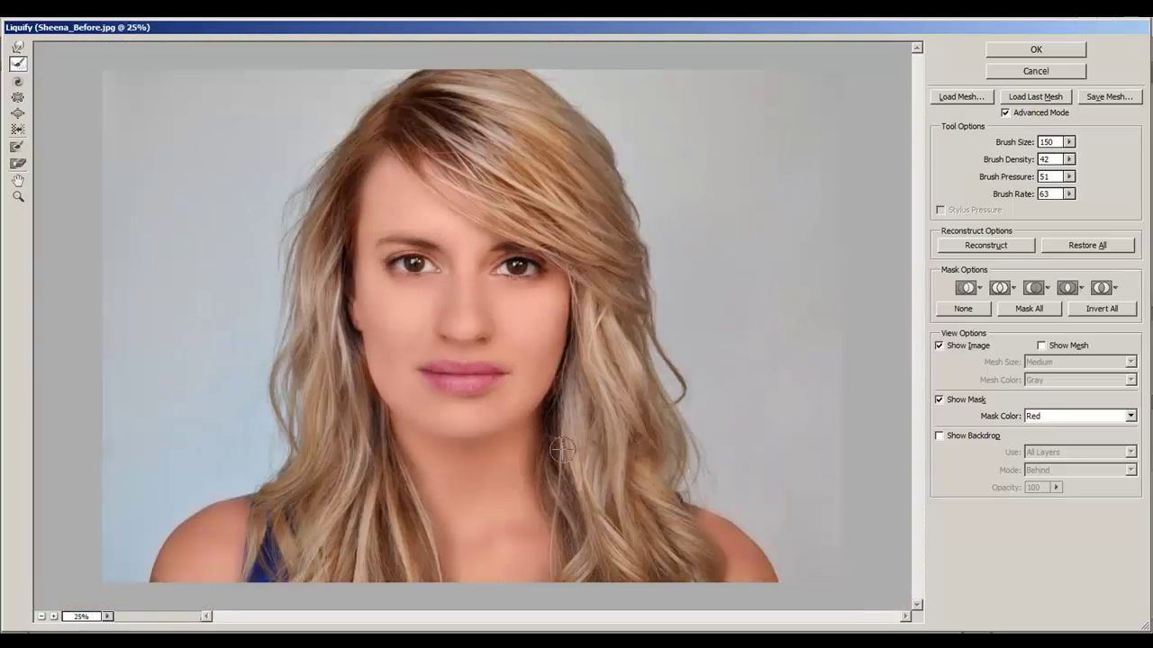
Give the whole face a final broad pinch with a huge Pucker brush and apply Liquify.
click(17, 49)
key(bracketright)
key(bracketright)
key(bracketright)
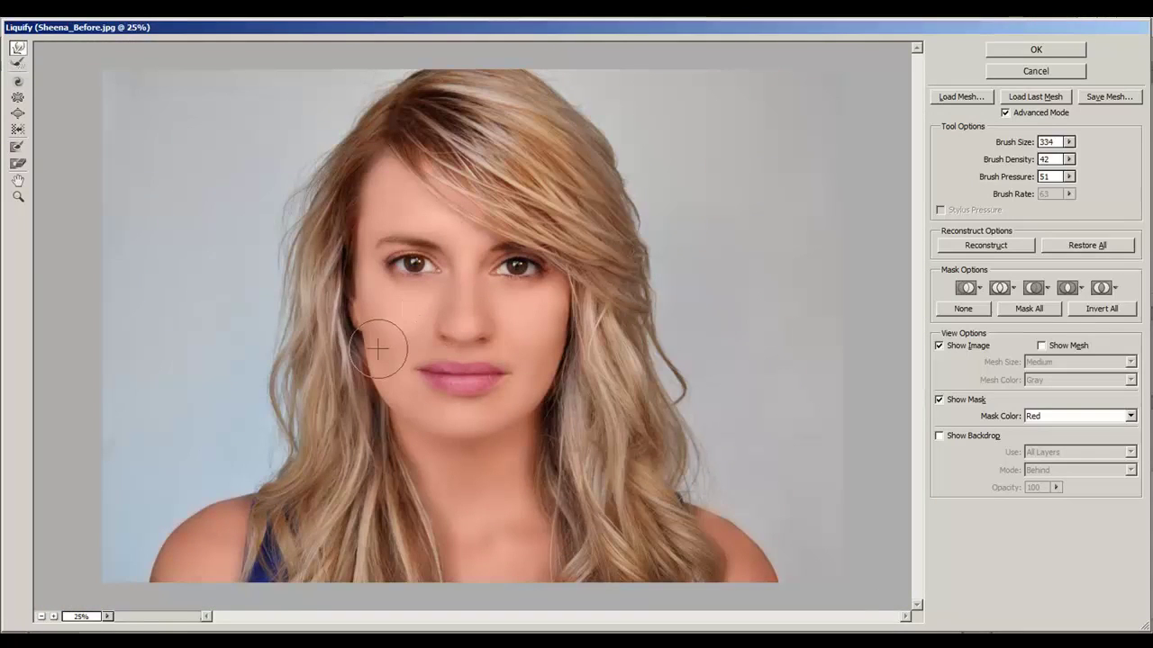
key(bracketright)
key(bracketright)
key(bracketright)
key(bracketright)
key(bracketright)
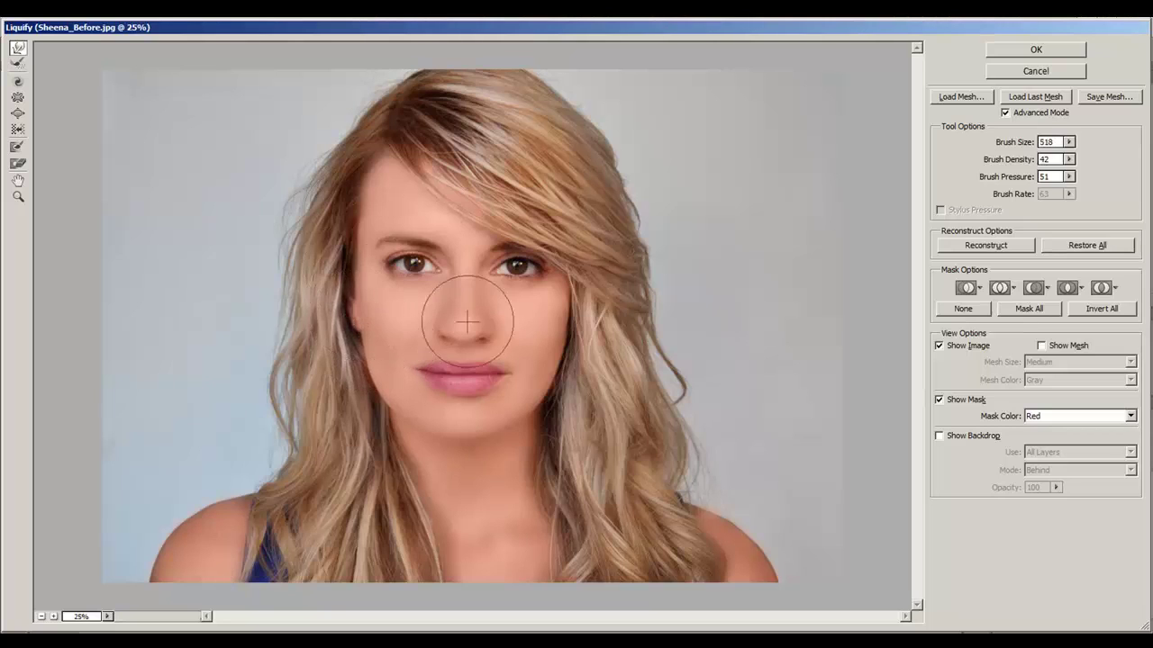
key(ctrl+minus)
key(bracketright)
key(bracketright)
key(bracketright)
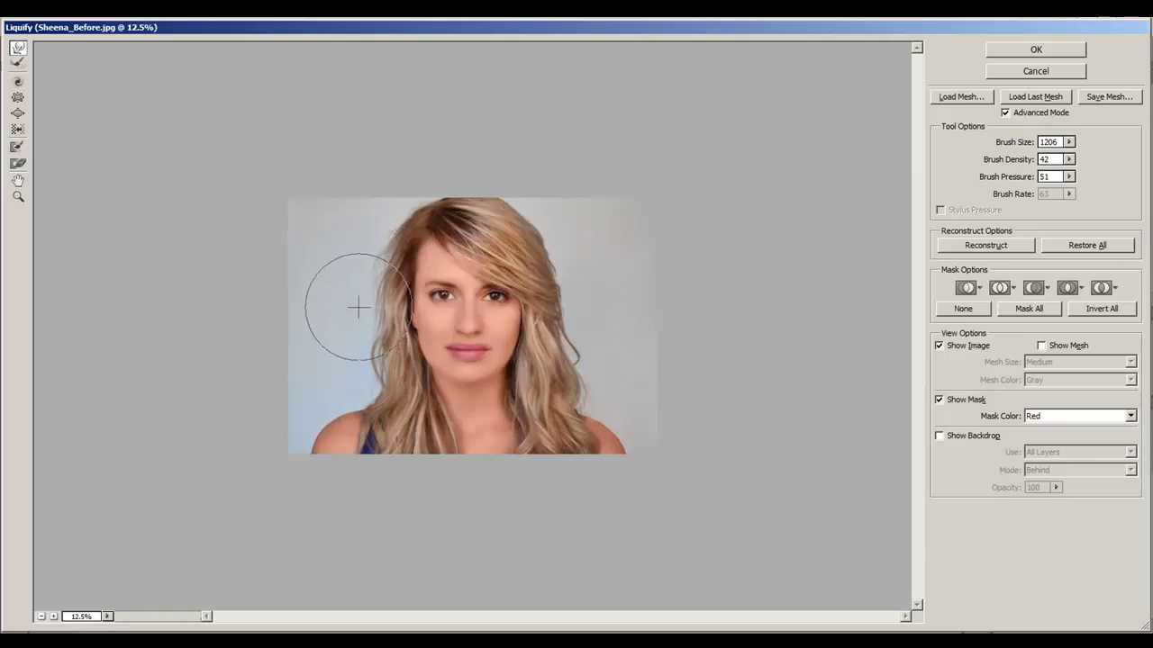
ctrl+click(487, 306)
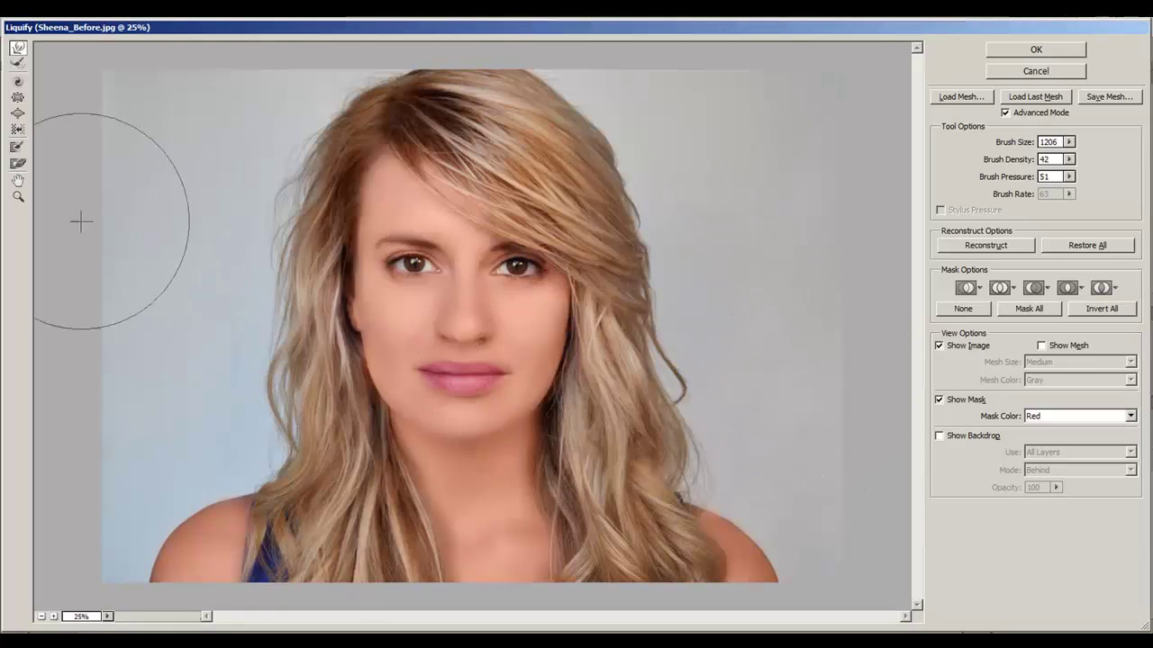
click(18, 99)
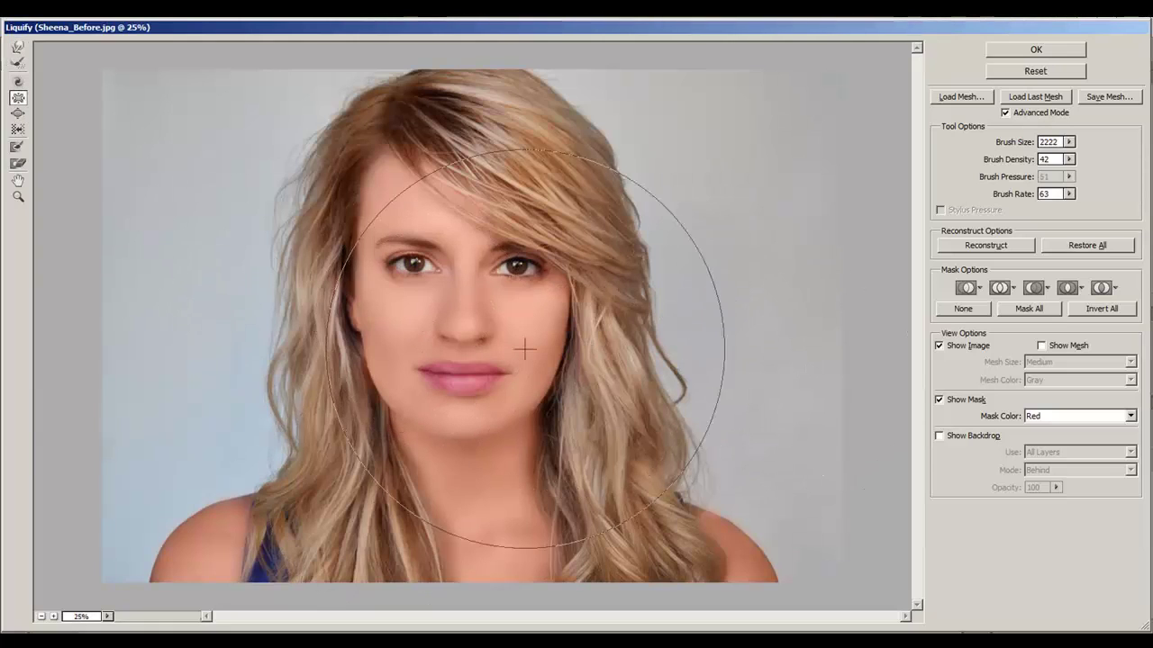
key(bracketright)
key(bracketright)
key(bracketright)
key(bracketright)
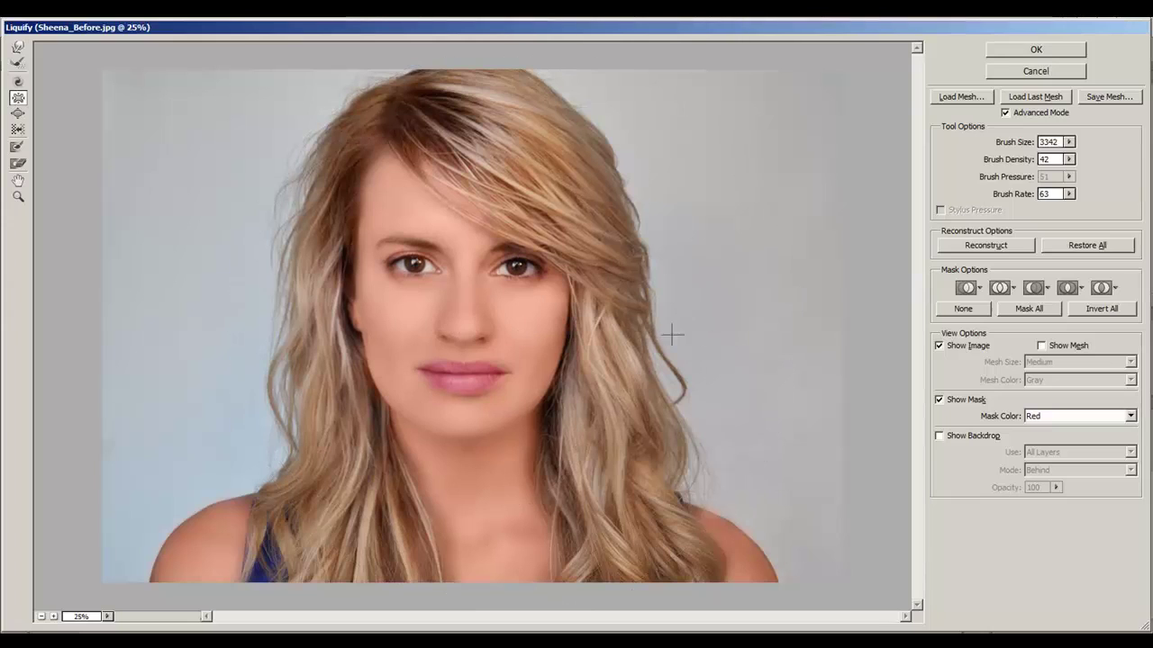
click(1023, 52)
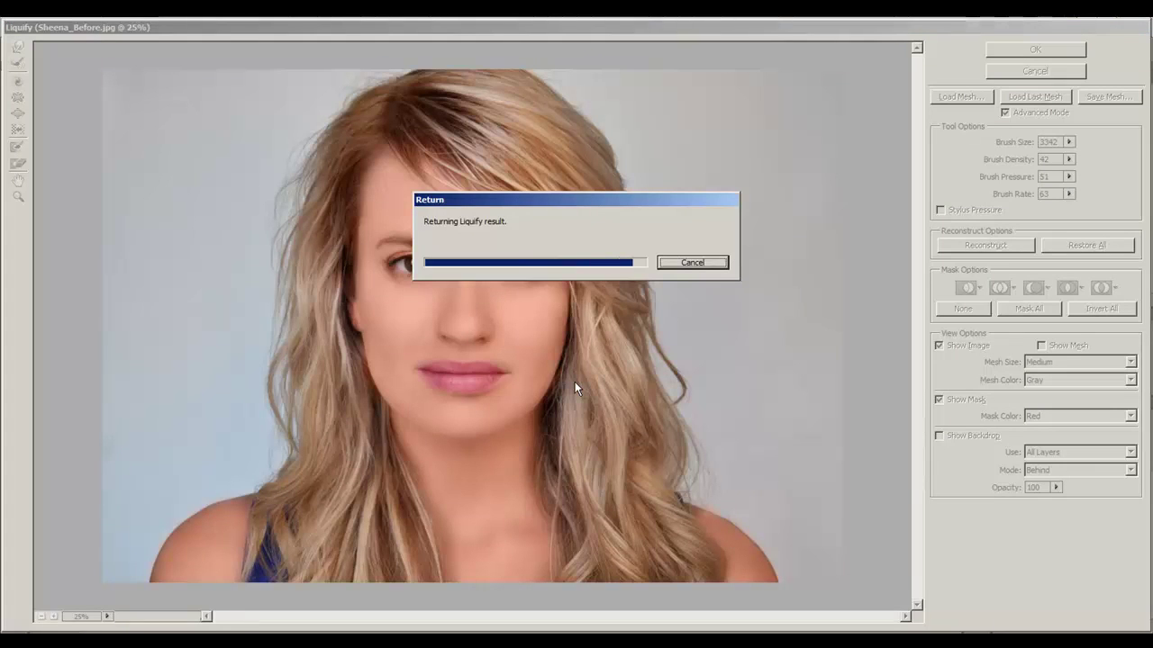
Duplicate the portrait and apply Levels with a 0.87 midtone to the copy.
key(ctrl+minus)
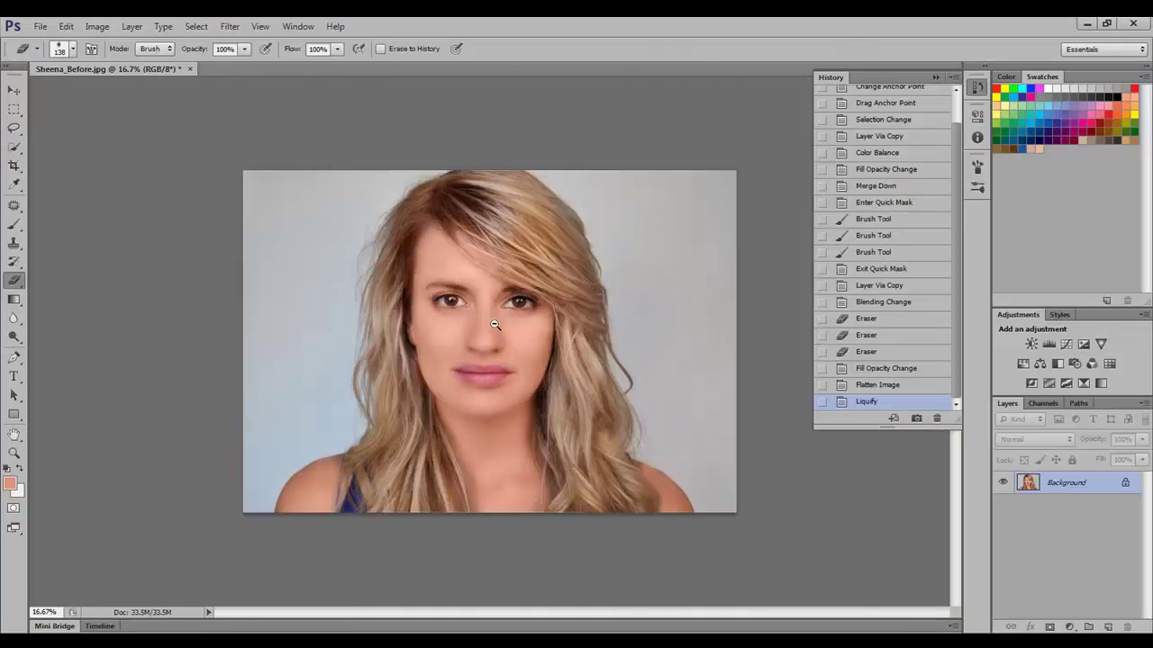
drag(1094, 486, 1108, 627)
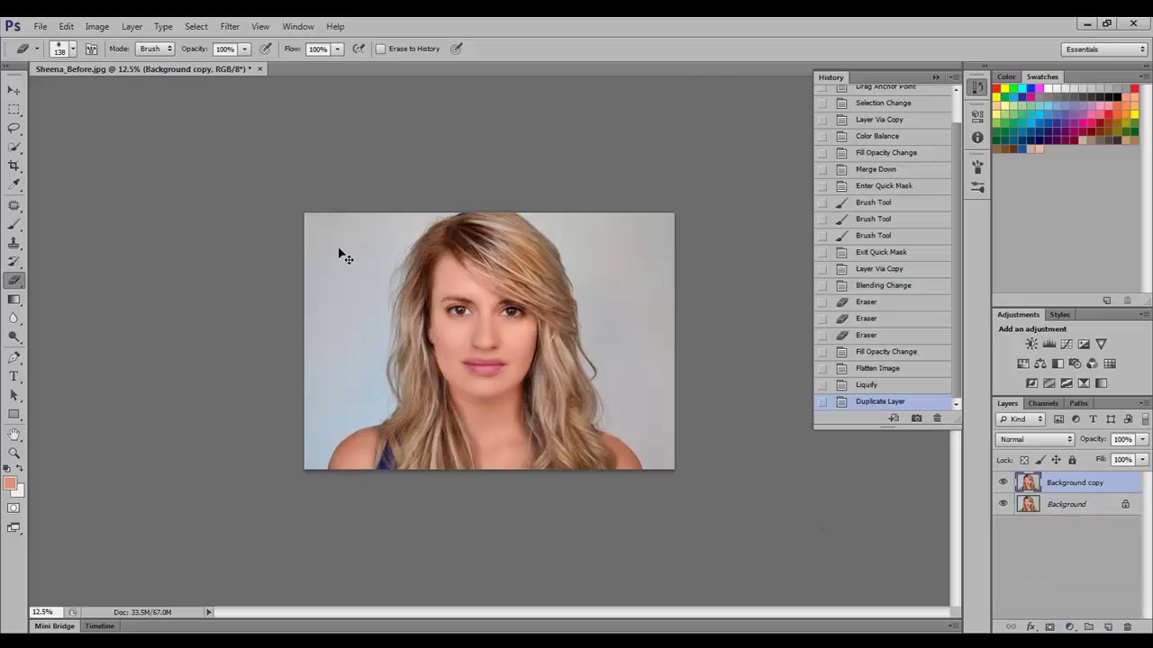
key(ctrl+l)
drag(908, 320, 891, 321)
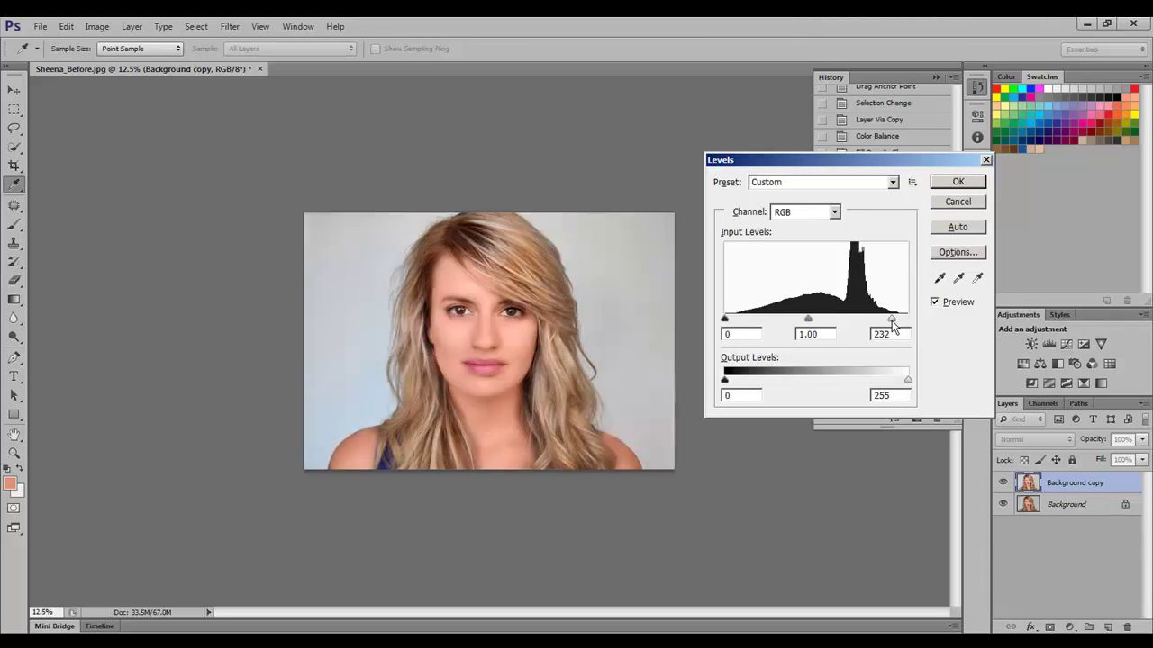
click(816, 321)
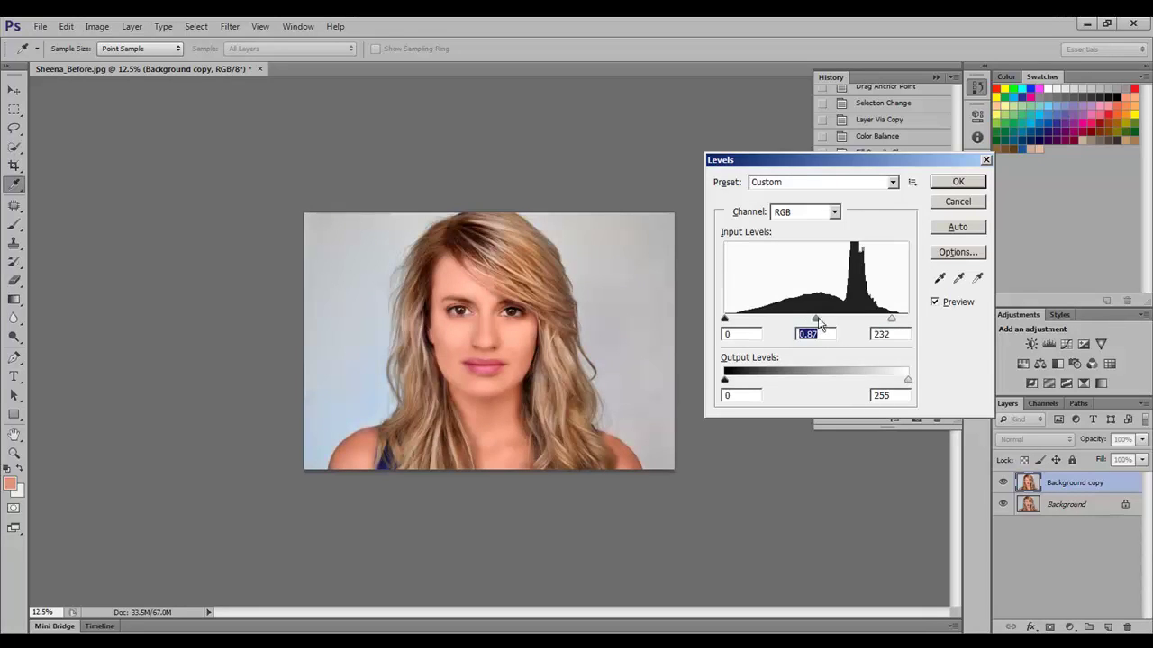
click(957, 181)
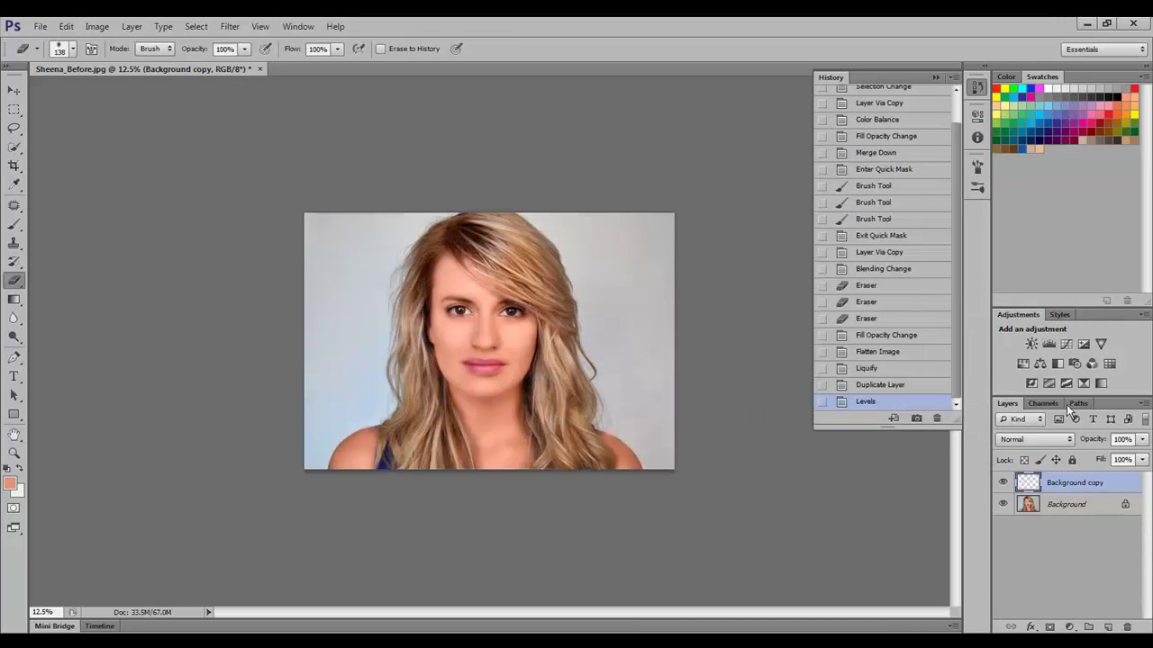
Set the copy's fill to 65%, merge it down, and duplicate the merged image.
click(1143, 461)
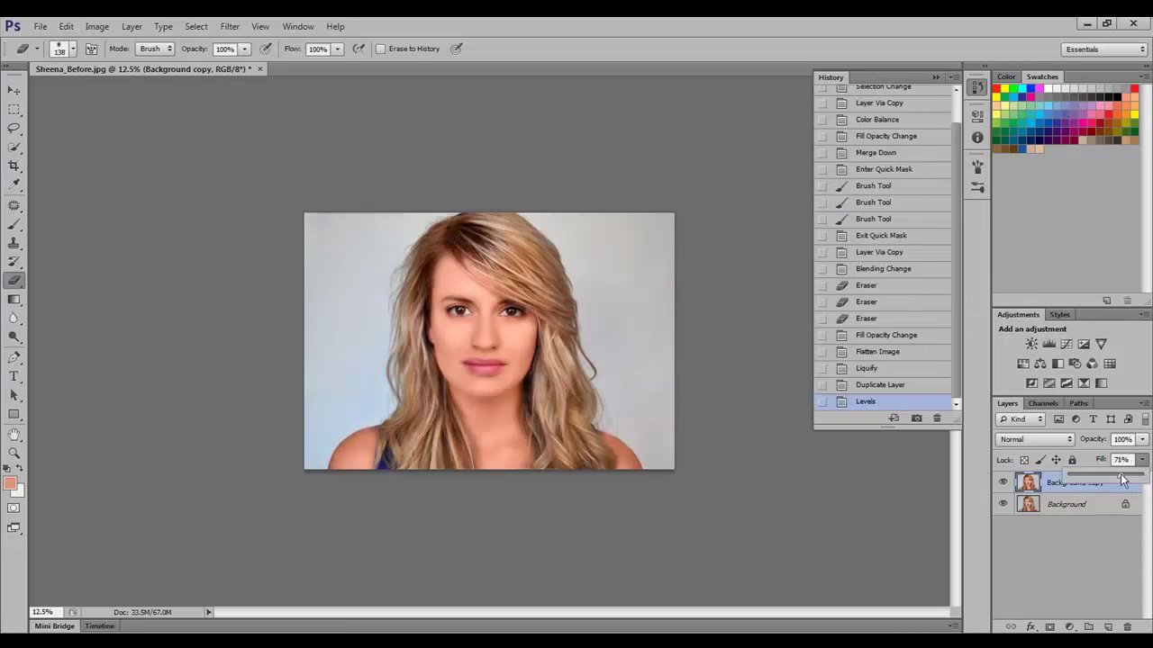
drag(1122, 480, 1117, 480)
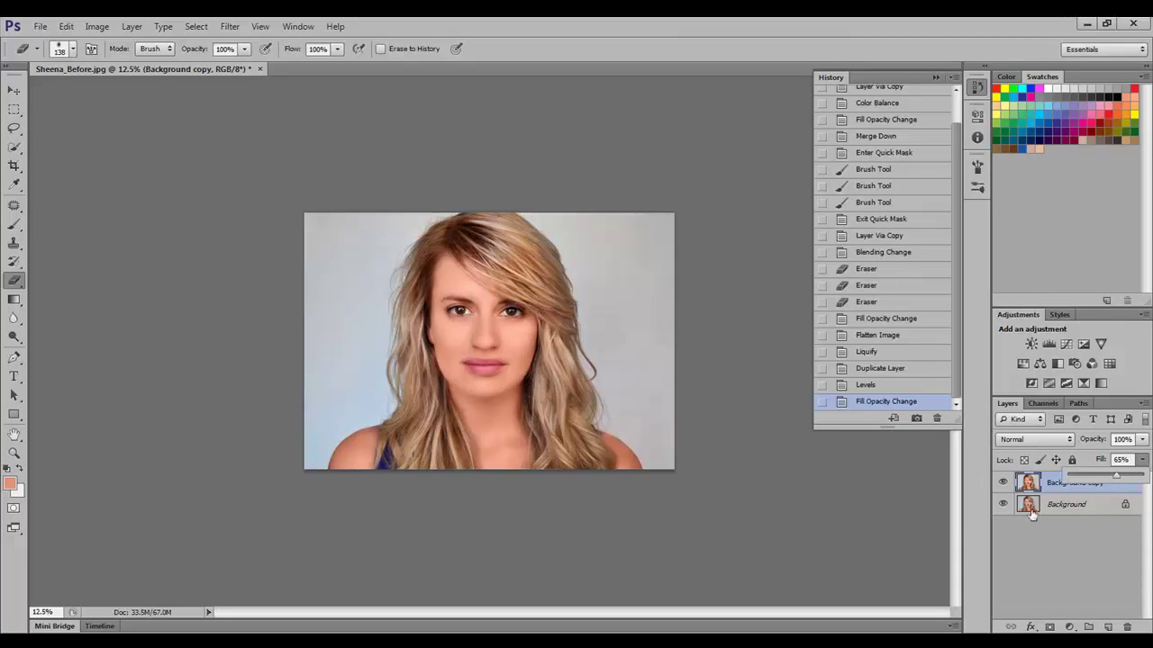
click(1099, 506)
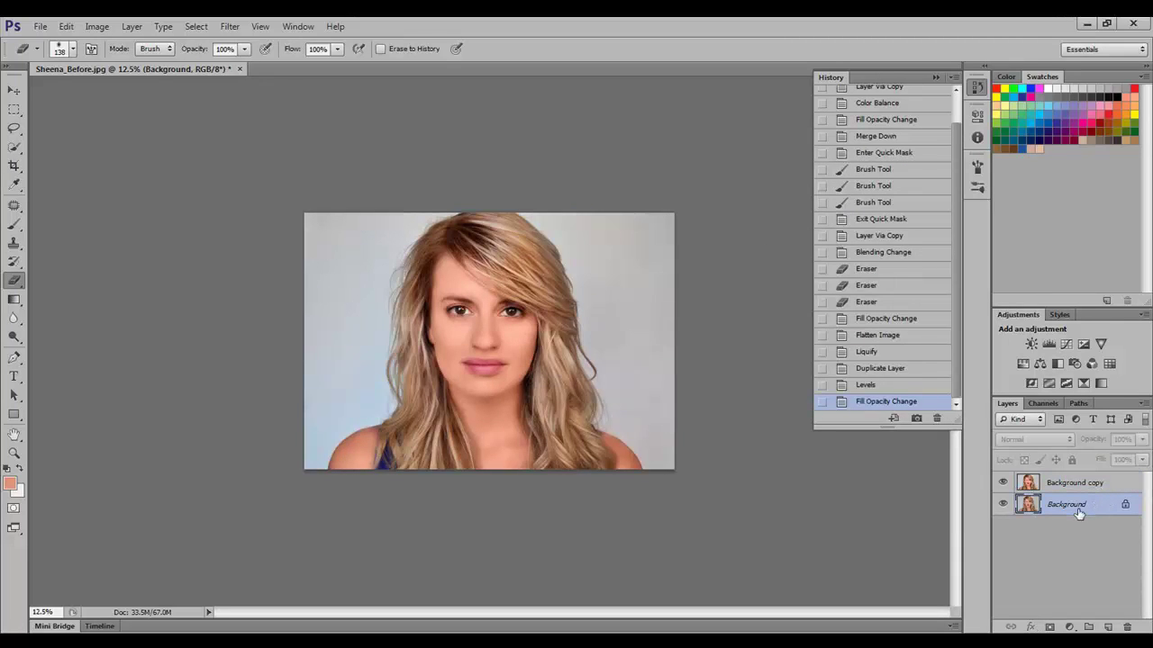
key(ctrl+j)
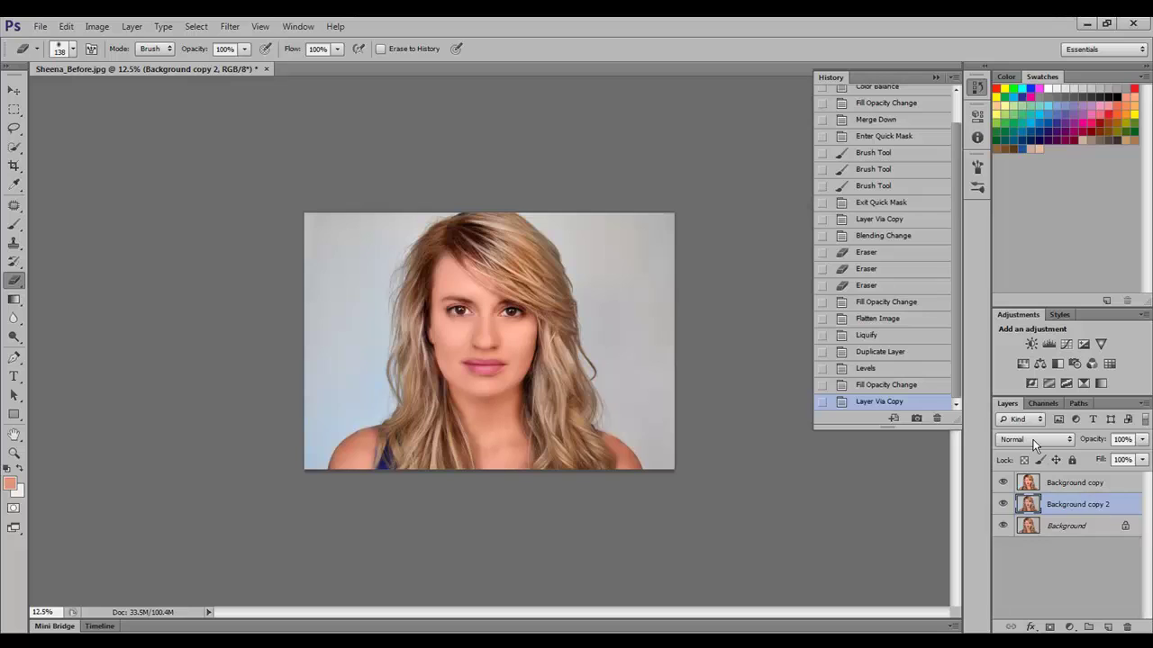
key(ctrl+z)
key(ctrl+e)
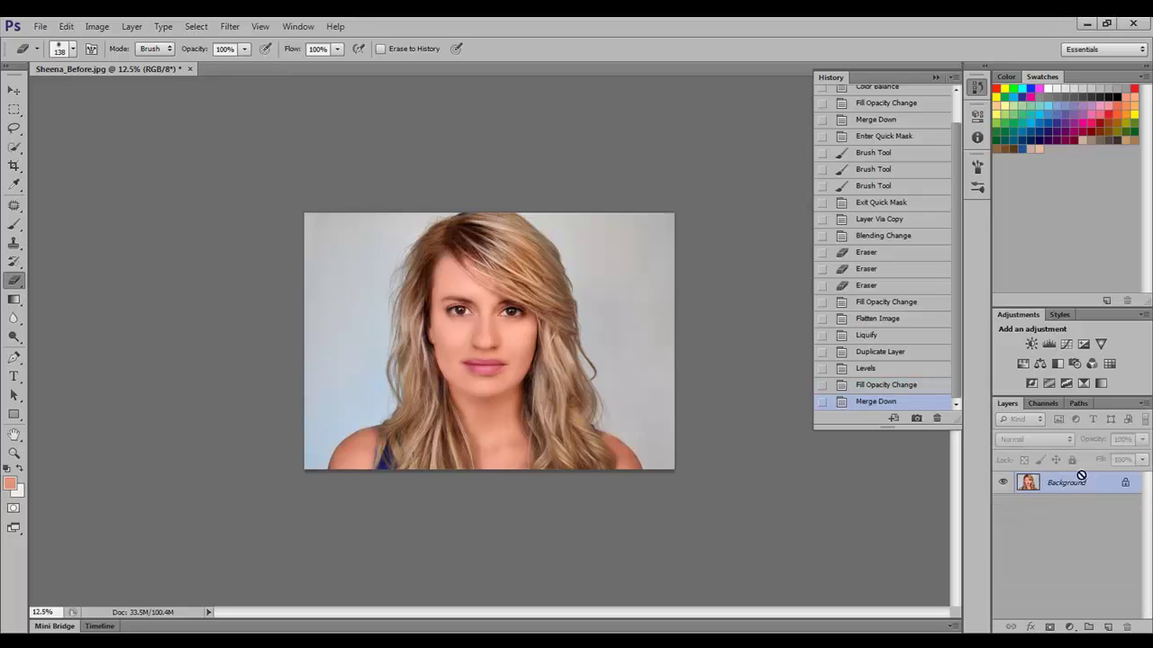
key(ctrl+j)
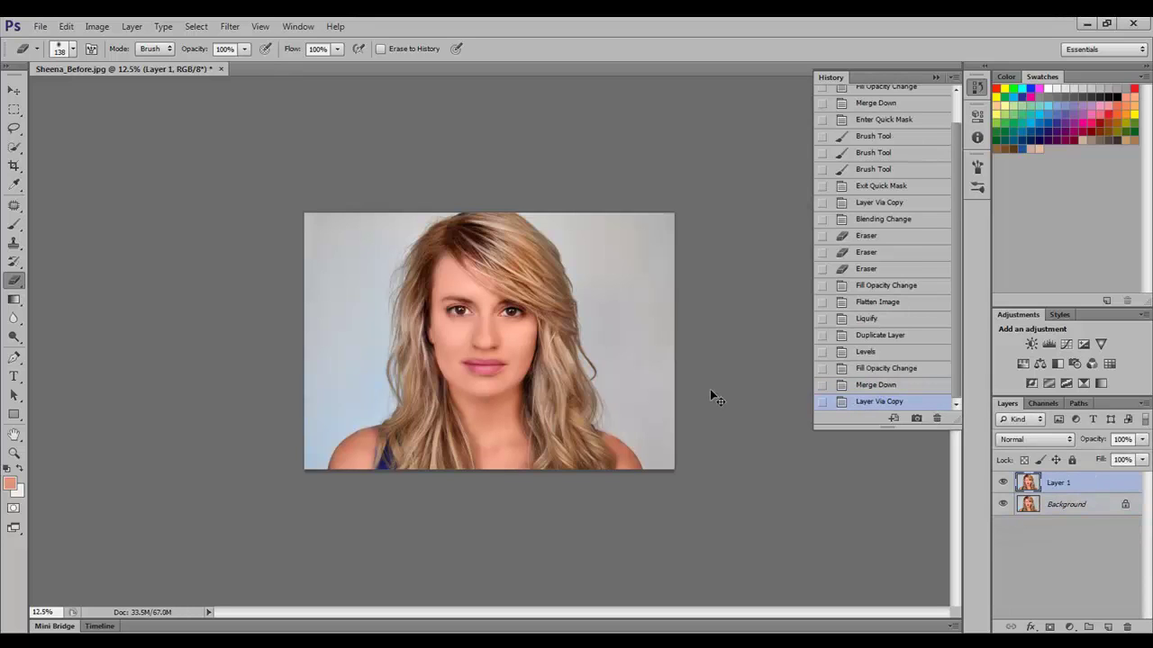
key(ctrl+u)
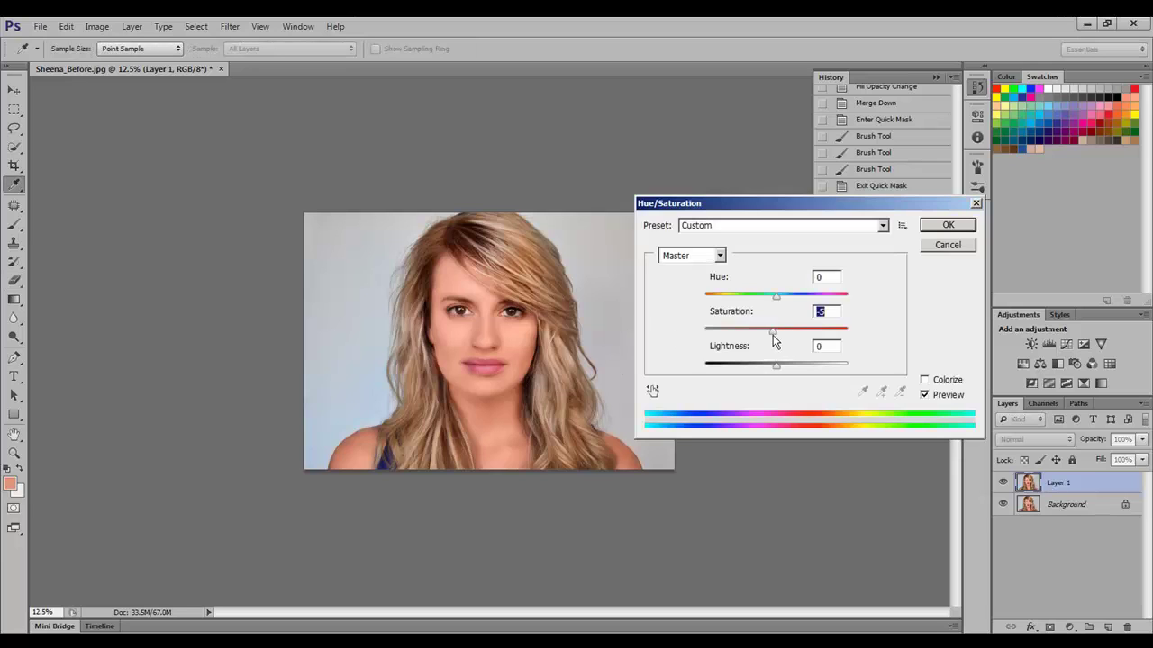
Apply the -4 saturation change and raise Brightness/Contrast brightness to 27.
click(946, 226)
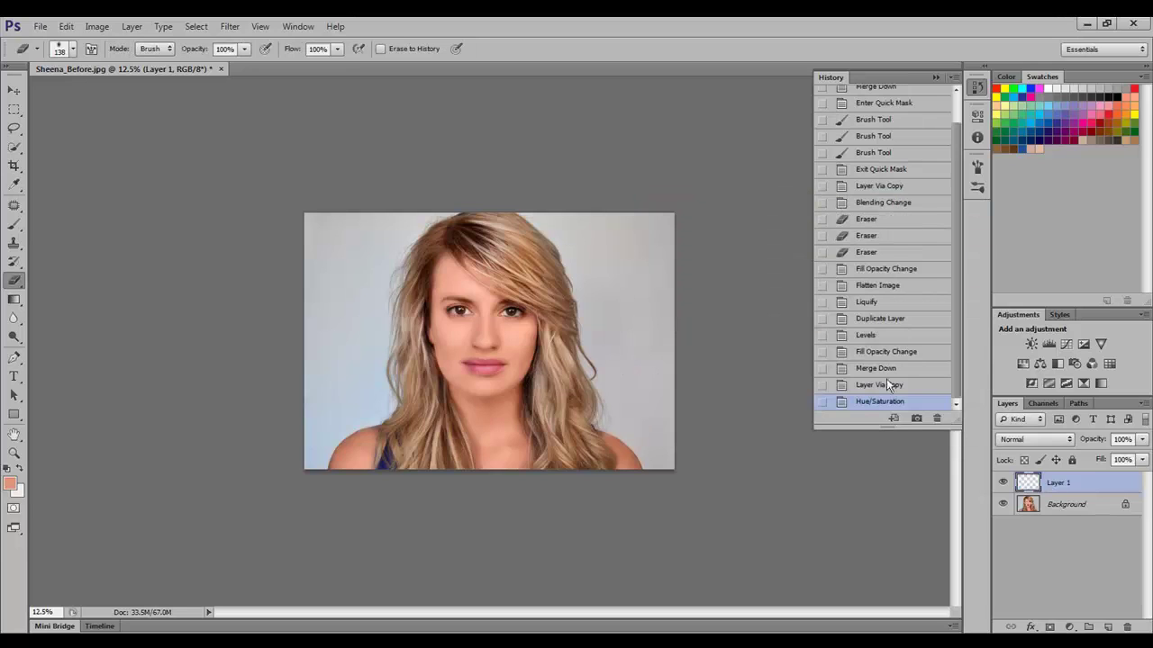
click(97, 26)
mouse_move(138, 62)
click(252, 62)
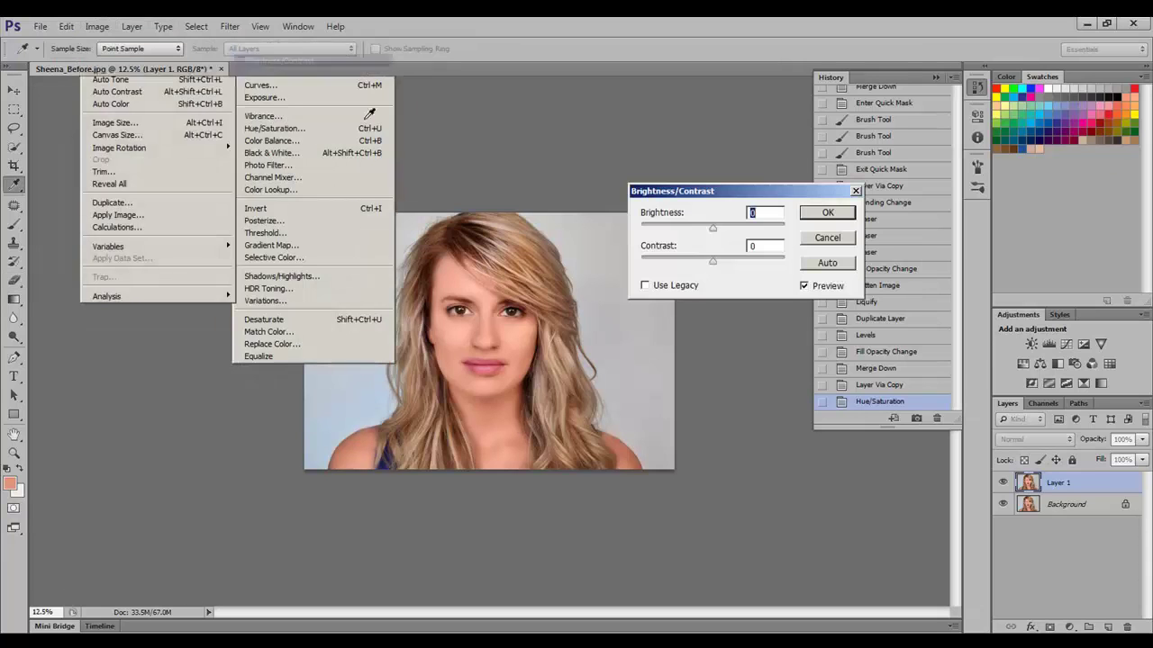
drag(719, 230, 728, 231)
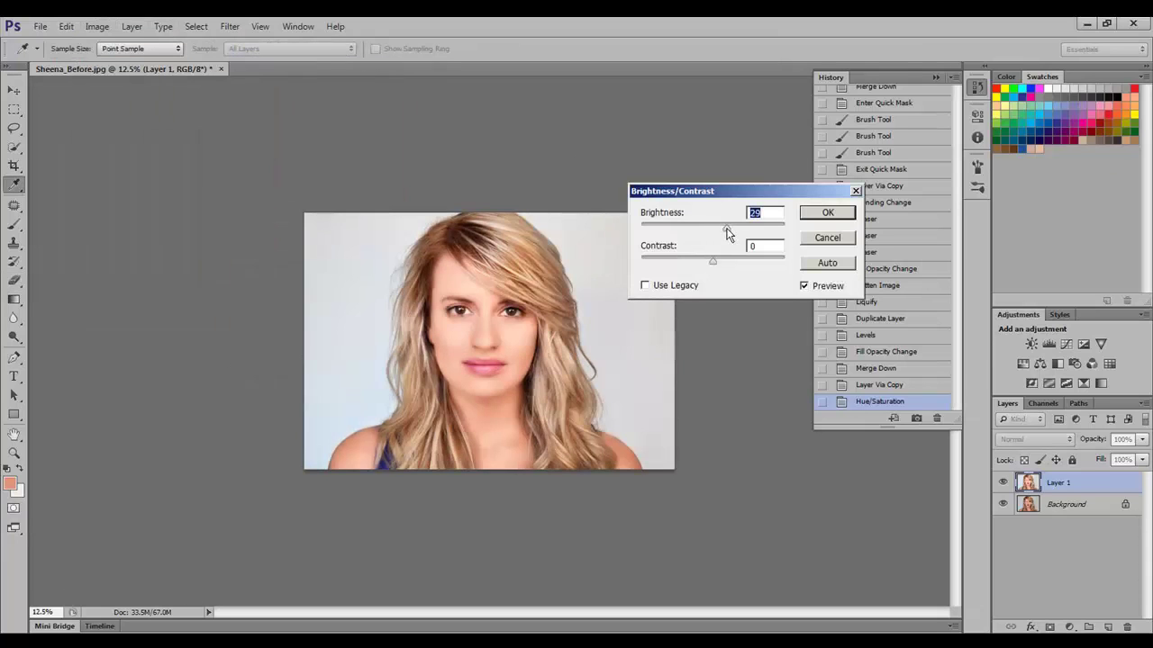
click(825, 216)
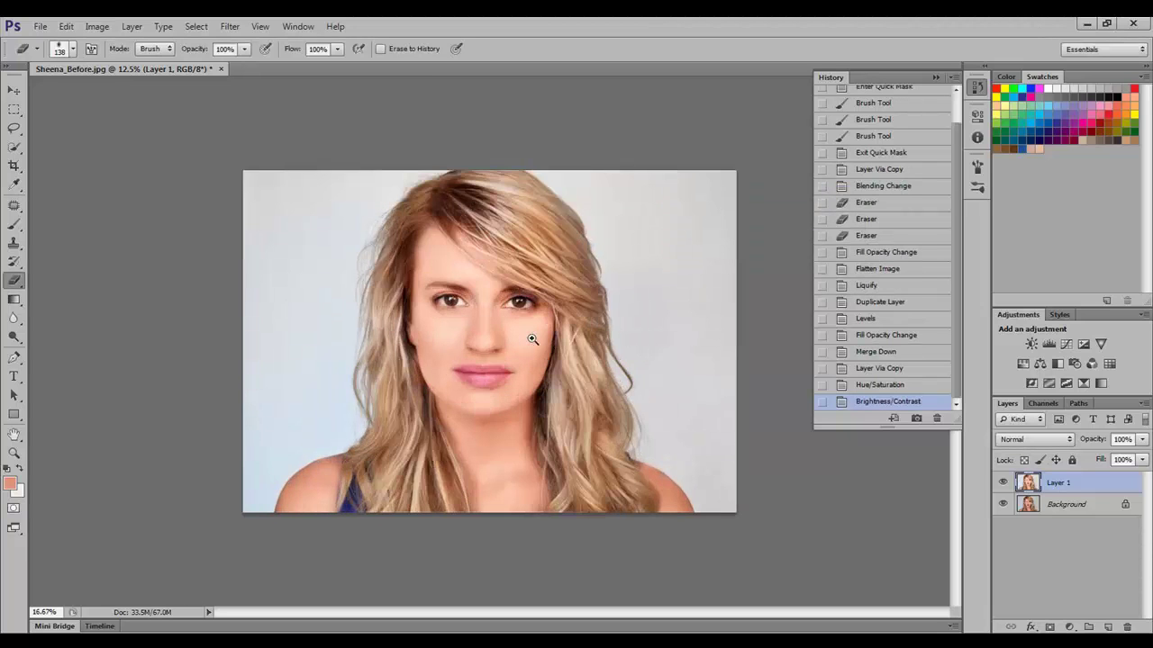
Merge the adjusted layer into the Background and copy it to a new layer.
click(529, 336)
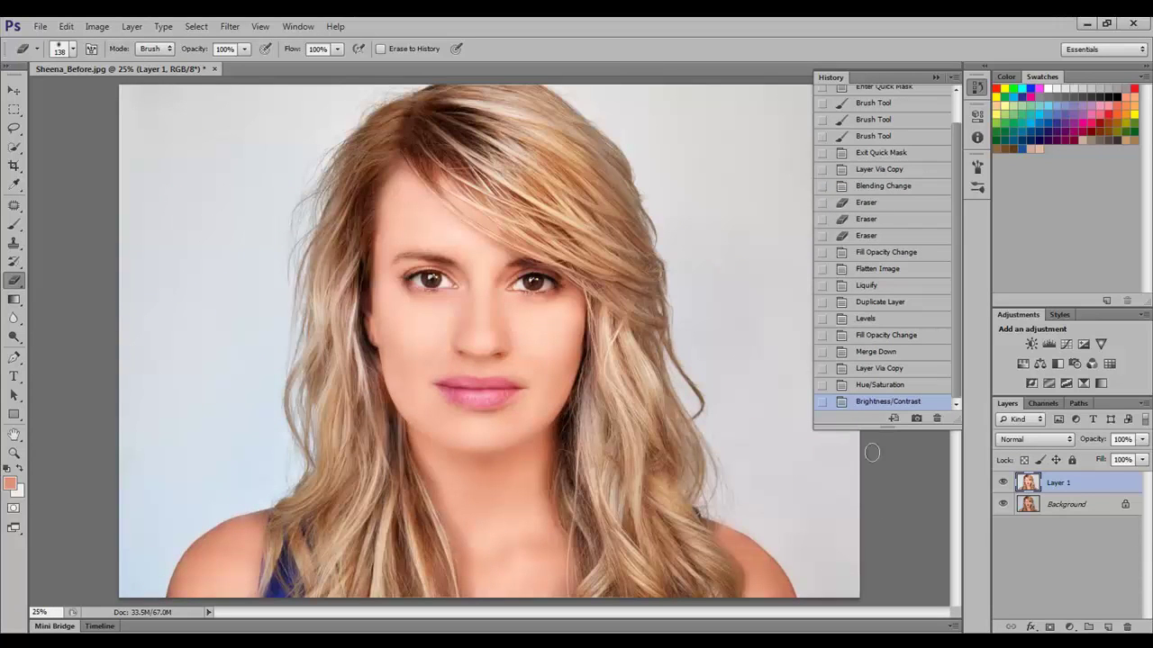
key(ctrl+e)
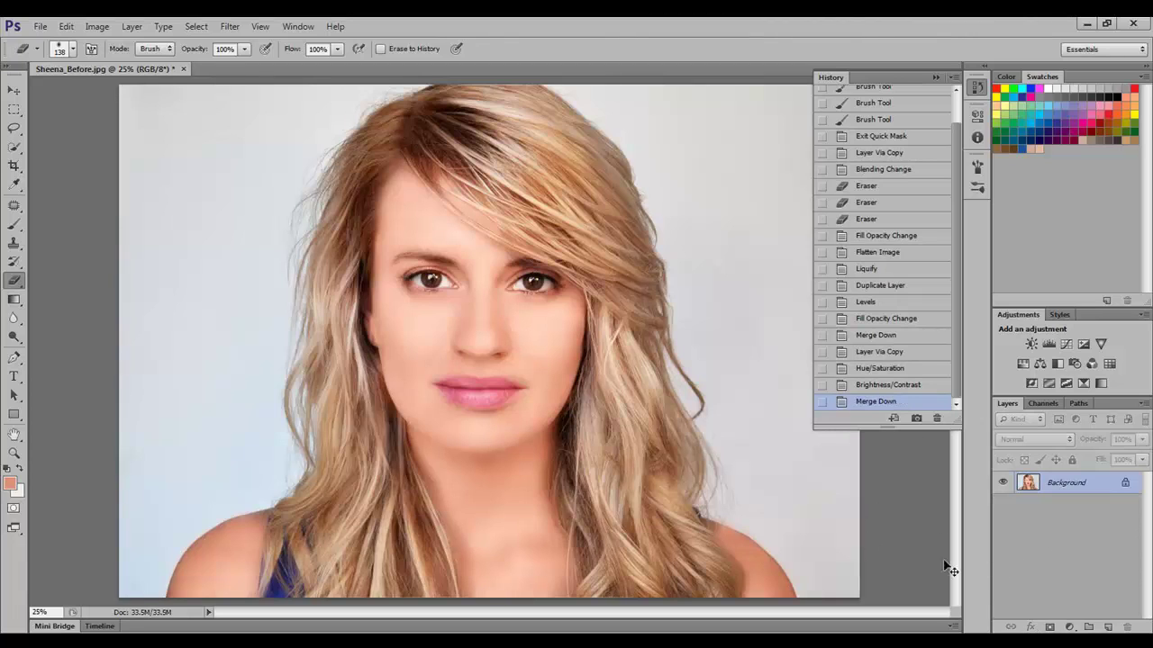
key(ctrl+j)
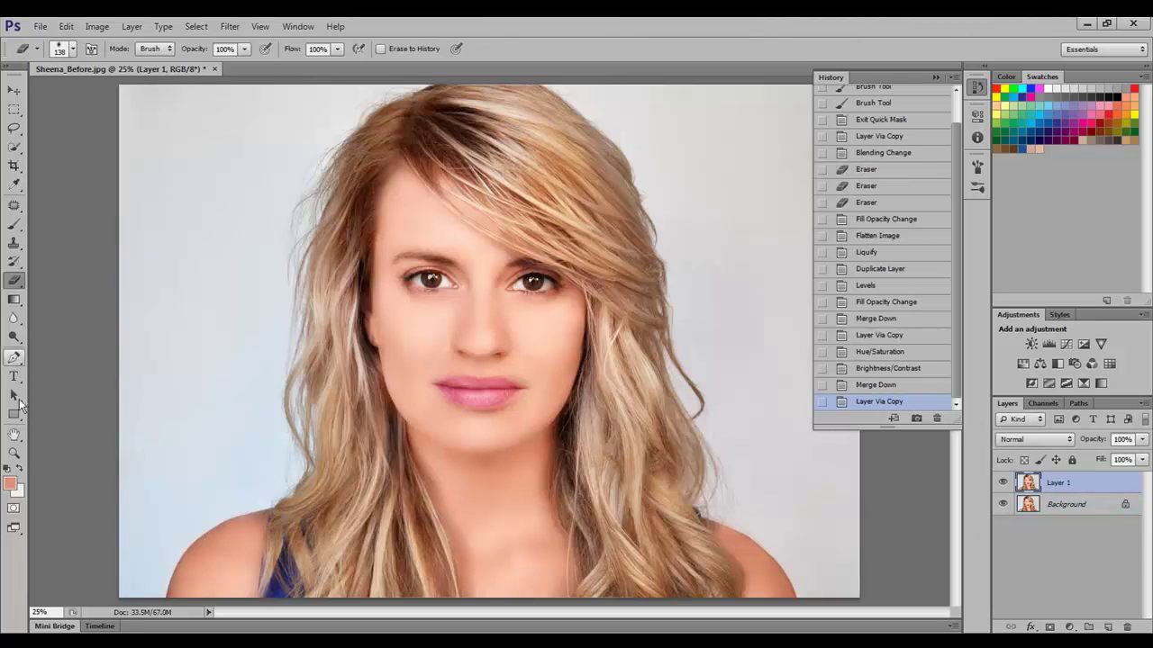
Burn darker shading into the eye corners and lip edges, then hide Layer 1 to compare.
click(13, 337)
click(63, 353)
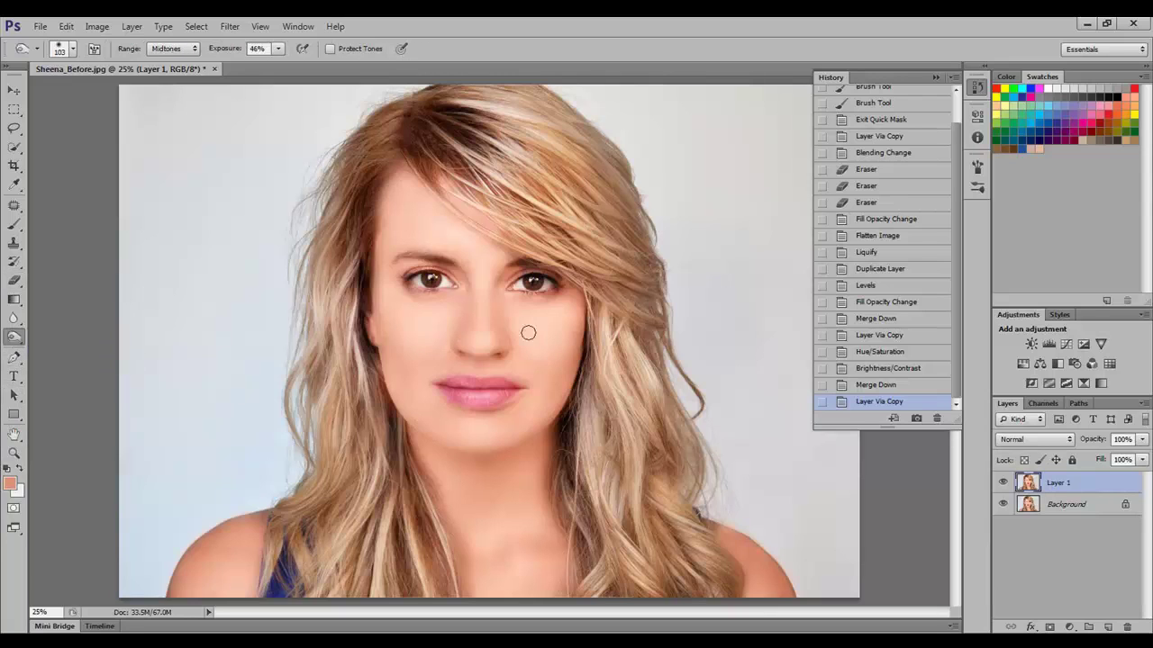
click(462, 336)
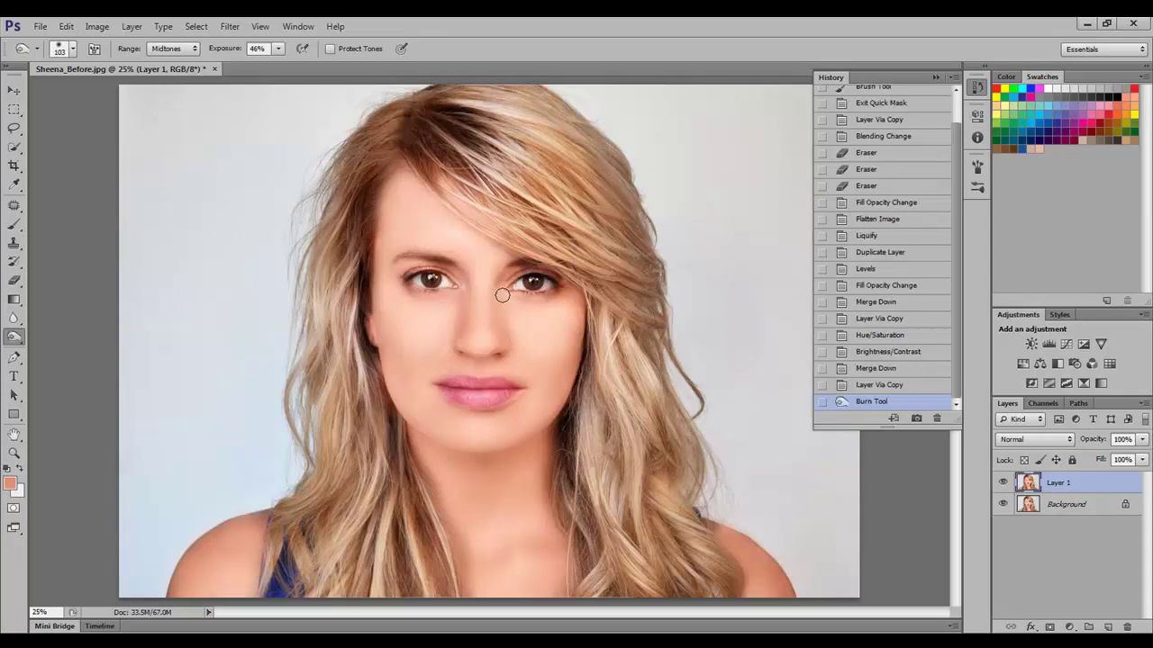
drag(502, 331, 417, 348)
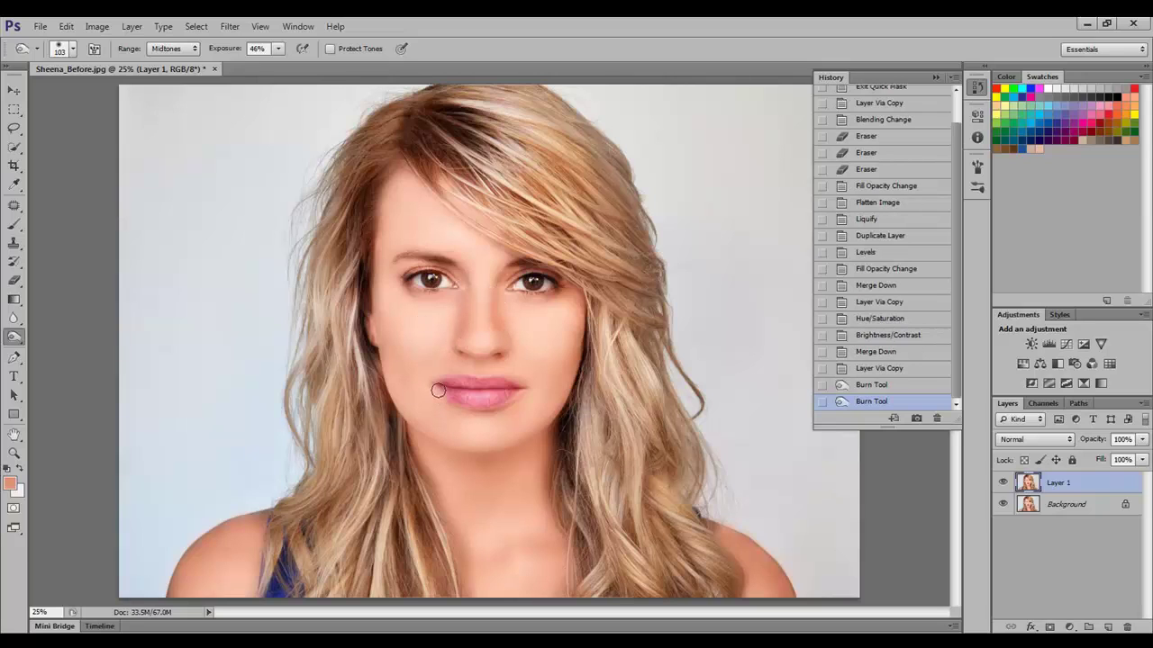
drag(531, 415, 522, 394)
drag(406, 421, 386, 405)
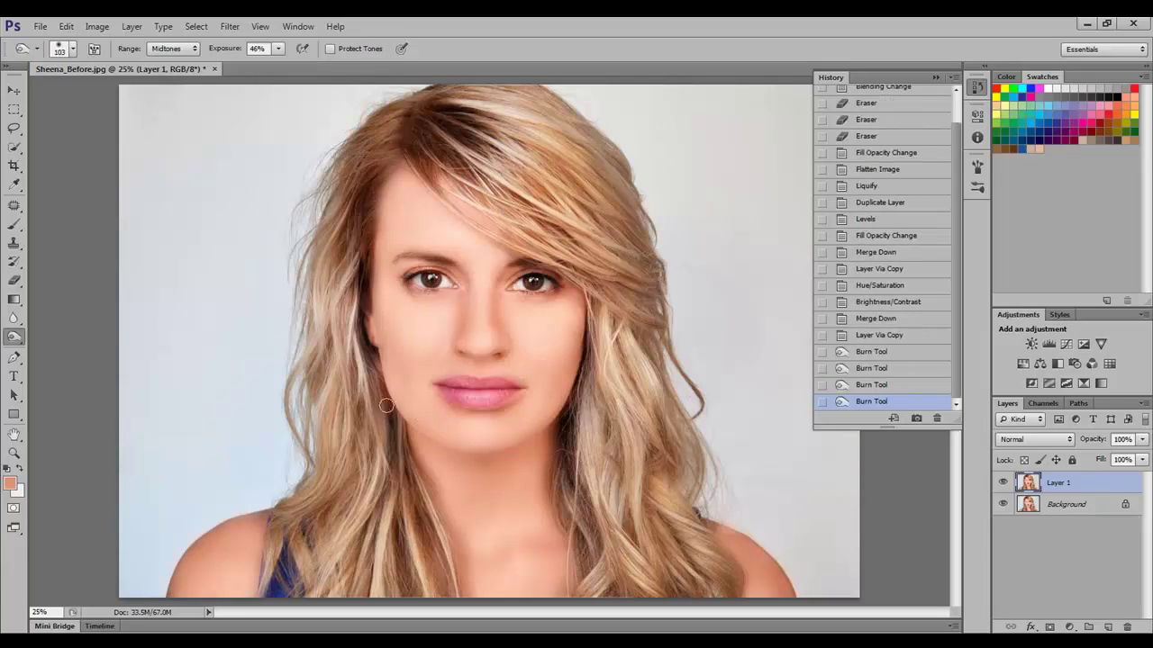
click(1003, 483)
Zoom in closely on the original's eyes and lips, then collapse the History panel.
click(1003, 484)
alt+click(523, 417)
alt+click(640, 431)
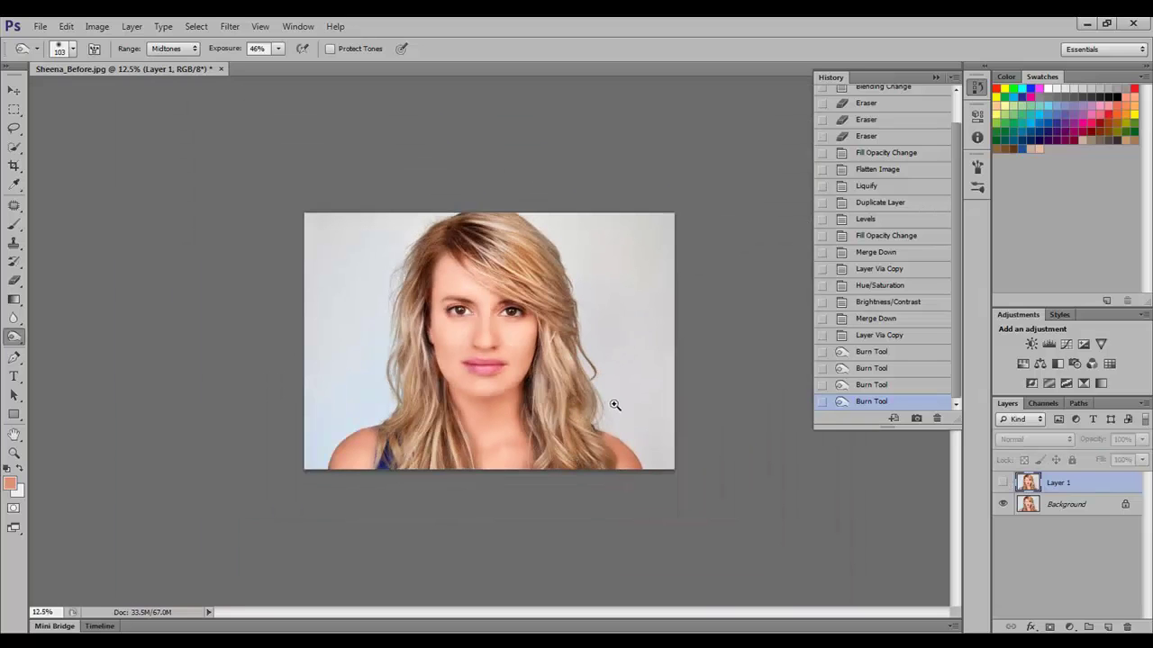
click(540, 351)
click(540, 352)
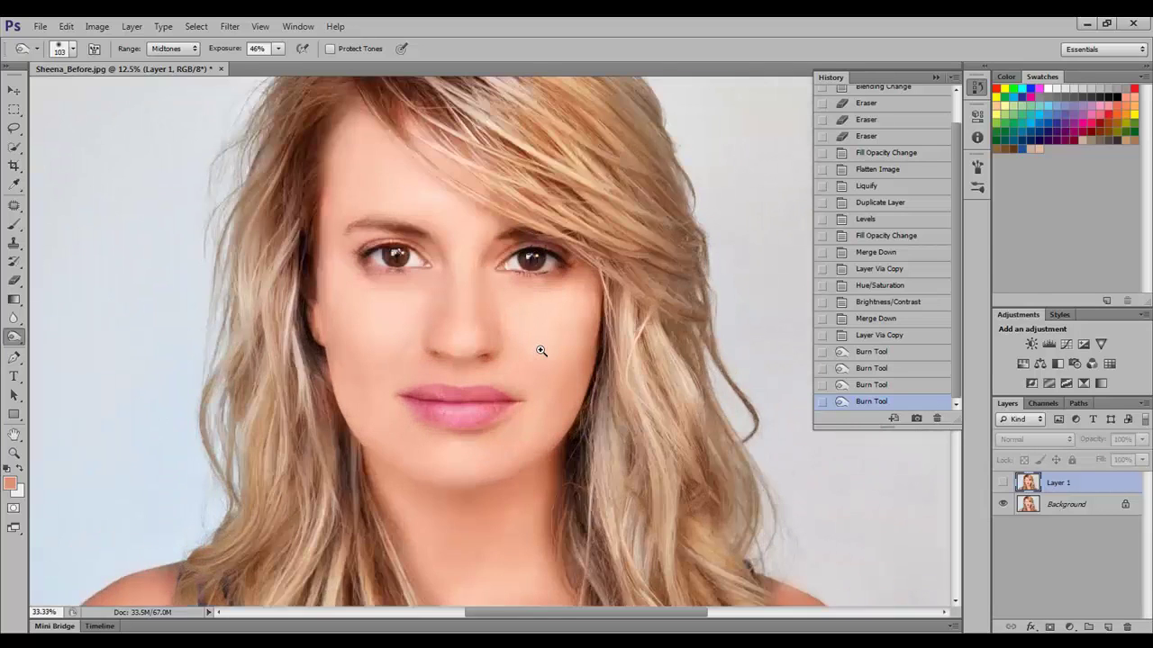
click(540, 351)
drag(558, 337, 652, 383)
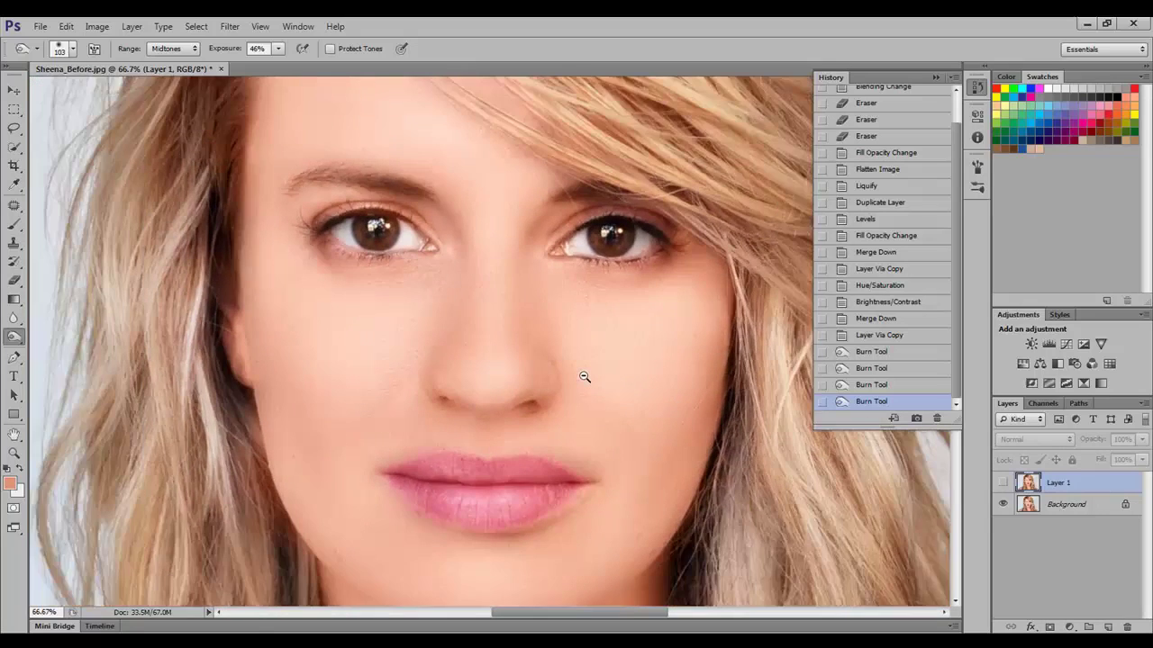
alt+click(584, 376)
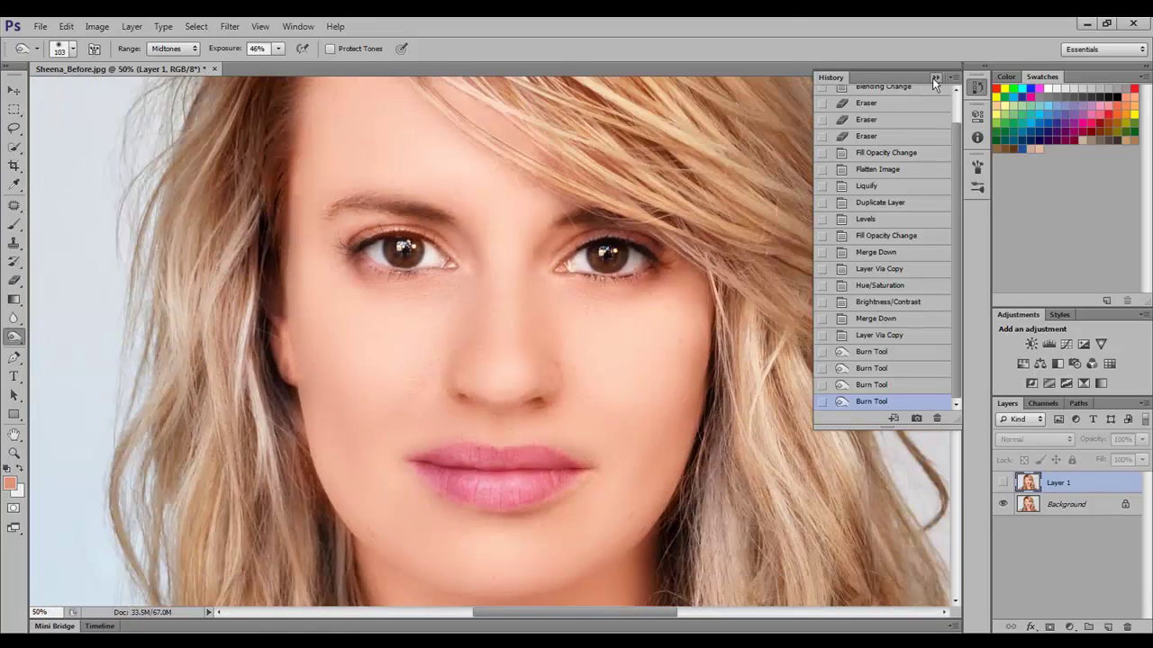
click(864, 76)
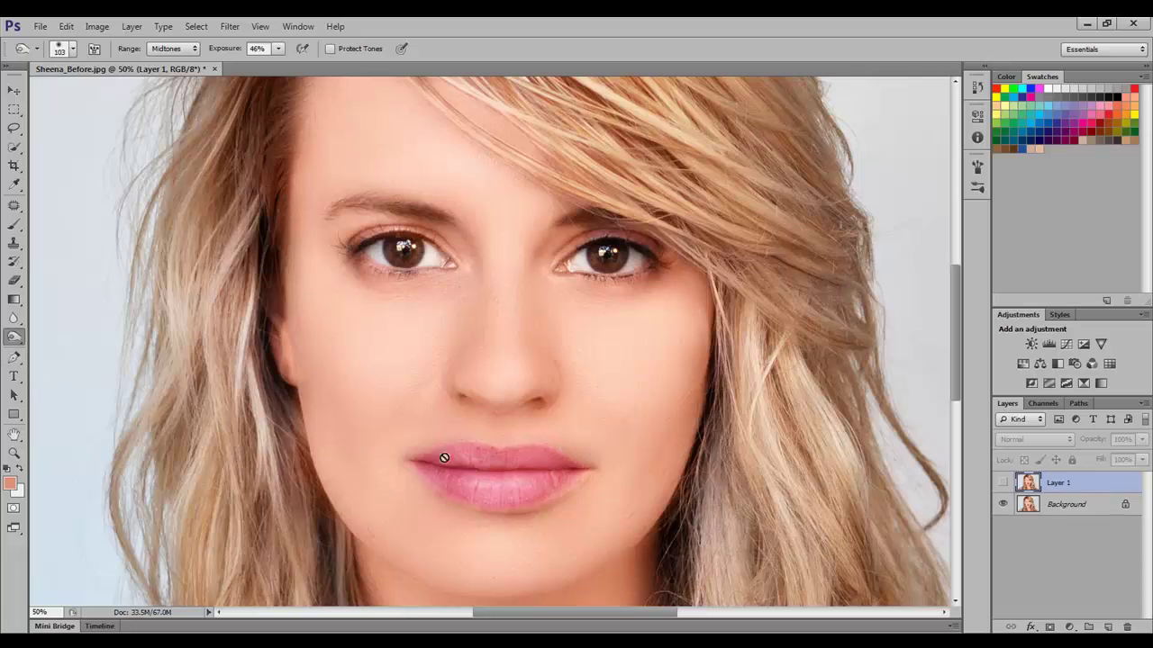
Zoom back in near the lips and pan to bring more hair into view.
ctrl+alt+click(510, 353)
ctrl+alt+click(558, 401)
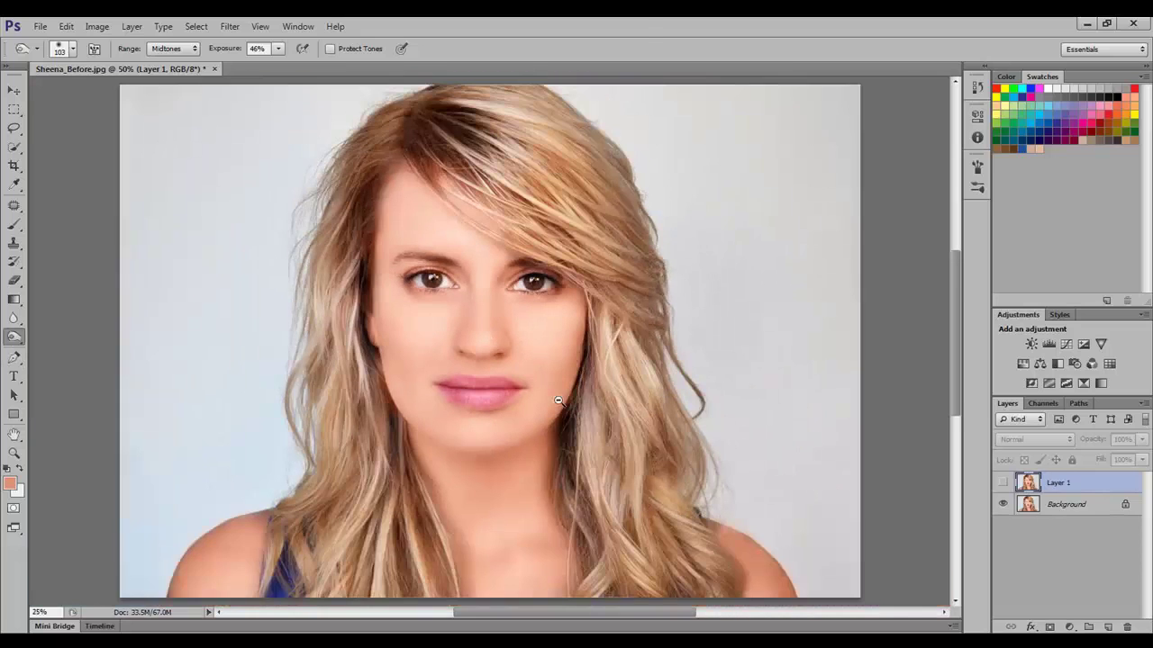
ctrl+click(501, 388)
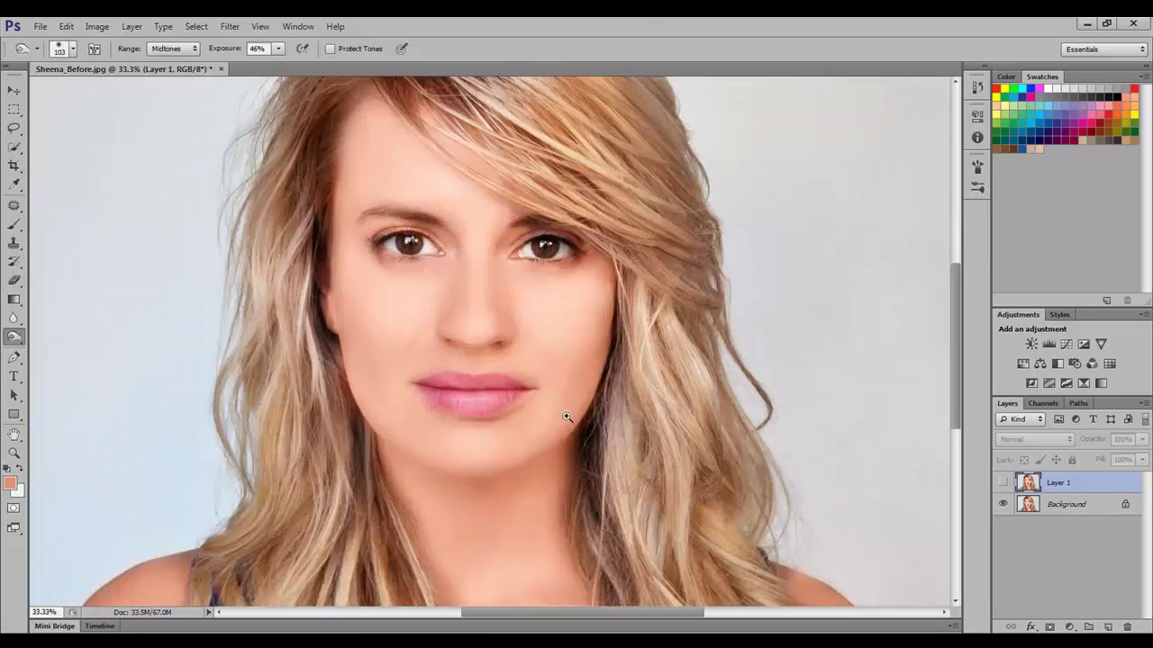
drag(481, 320, 498, 378)
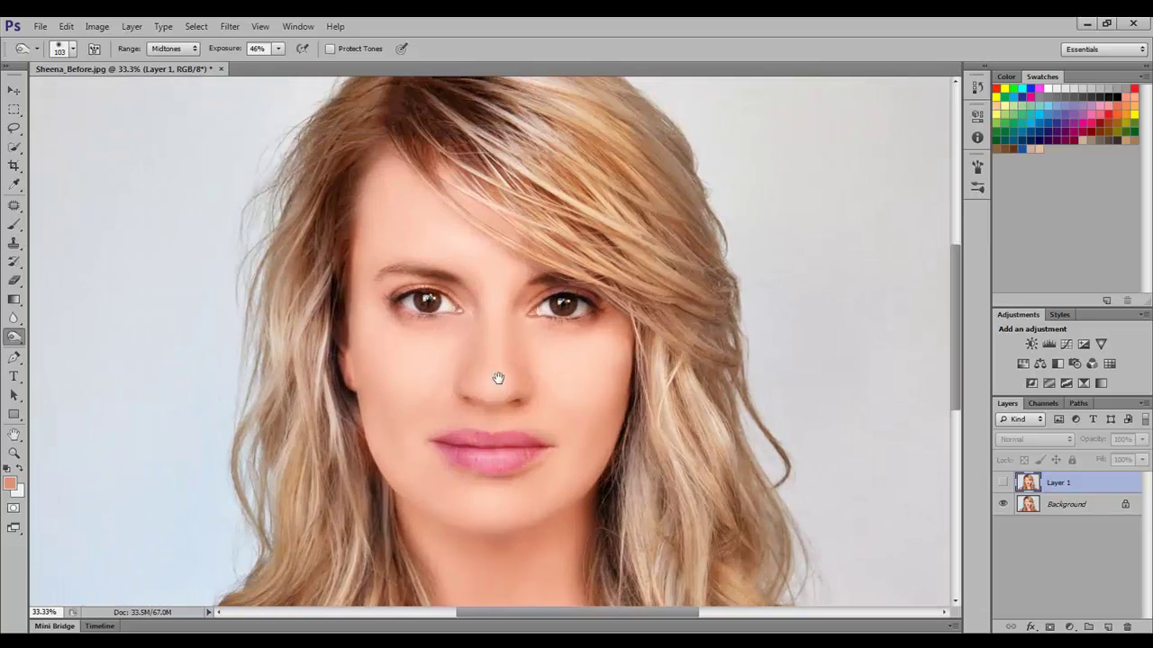